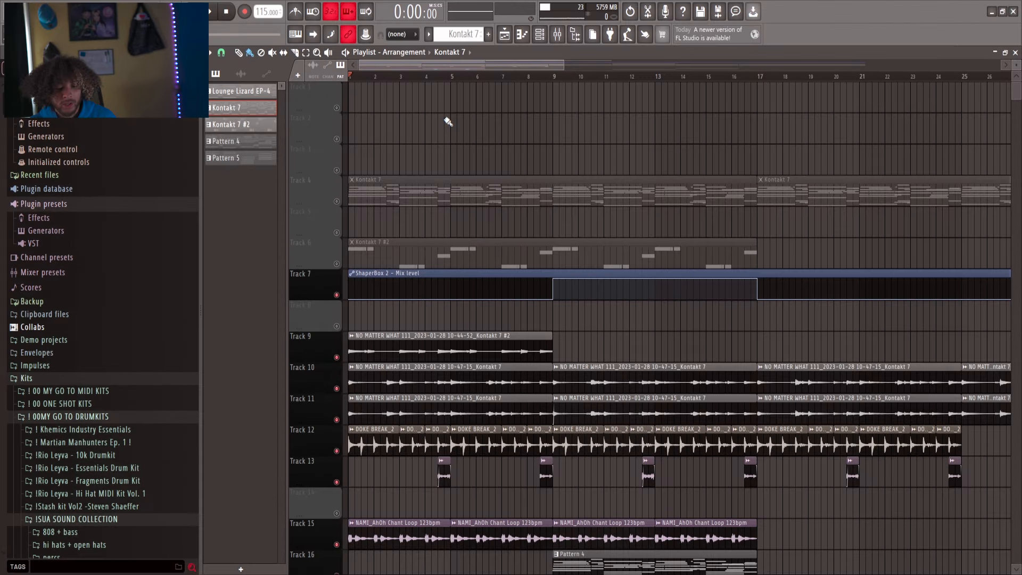
- Open the Kontakt 7 channel's instrument and list the patches of the Ilya Efimov Total Guitar Bundle library
{"action": "key", "text": "F6"}
{"action": "left_click", "coordinate": [307, 232]}
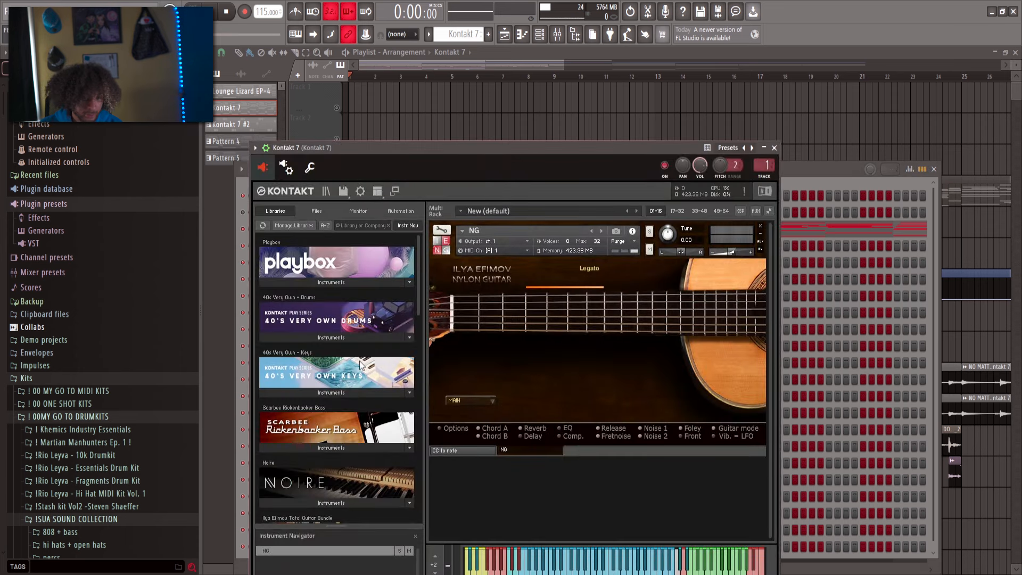
{"action": "scroll", "coordinate": [359, 439], "scroll_direction": "down", "scroll_amount": 5}
{"action": "scroll", "coordinate": [360, 446], "scroll_direction": "down", "scroll_amount": 2}
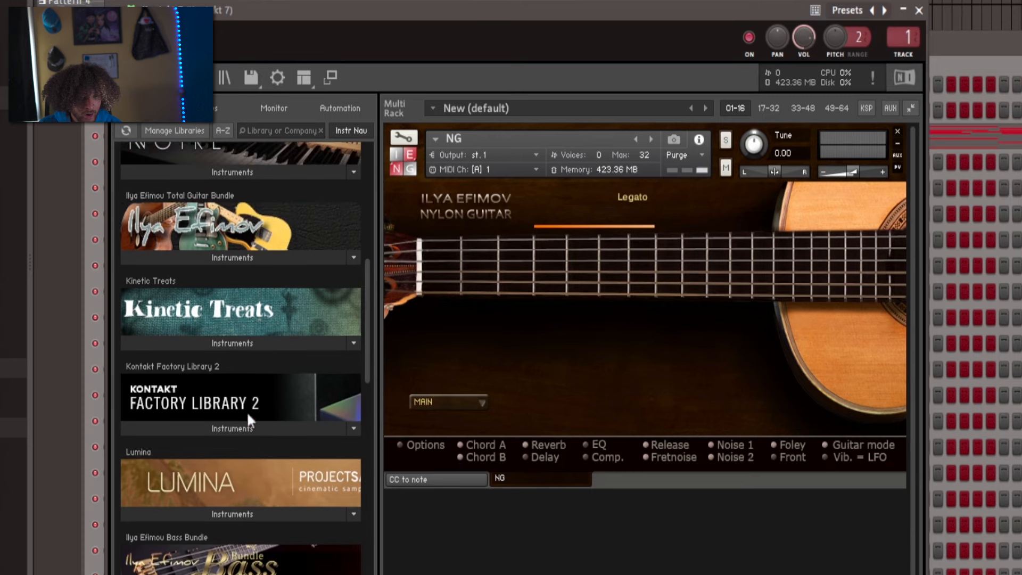
{"action": "left_click", "coordinate": [224, 263]}
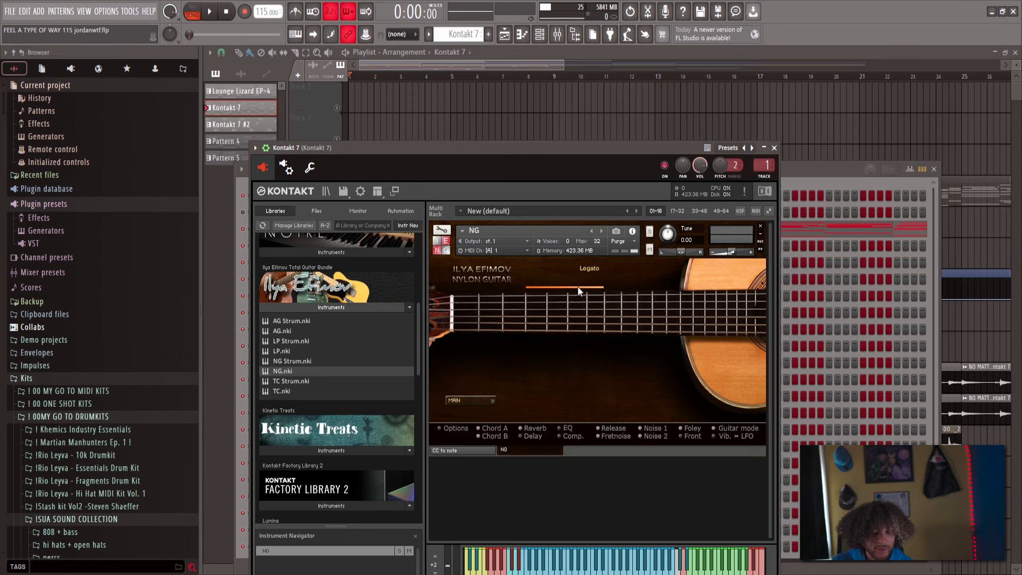
- Show the Kontakt 7 guitar pattern in the piano roll and play it
{"action": "left_click", "coordinate": [785, 165]}
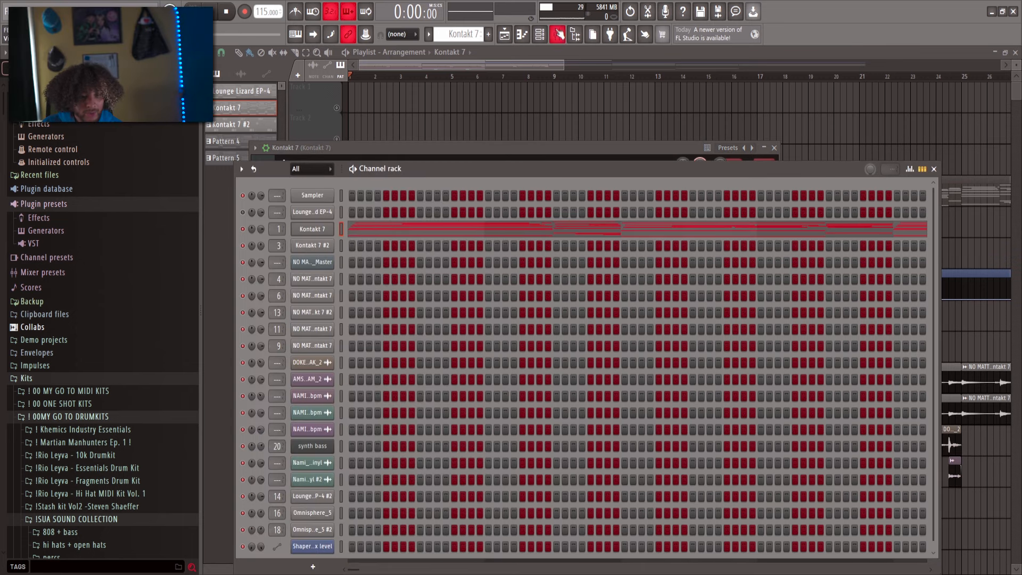
{"action": "left_click", "coordinate": [559, 34]}
{"action": "key", "text": "F7"}
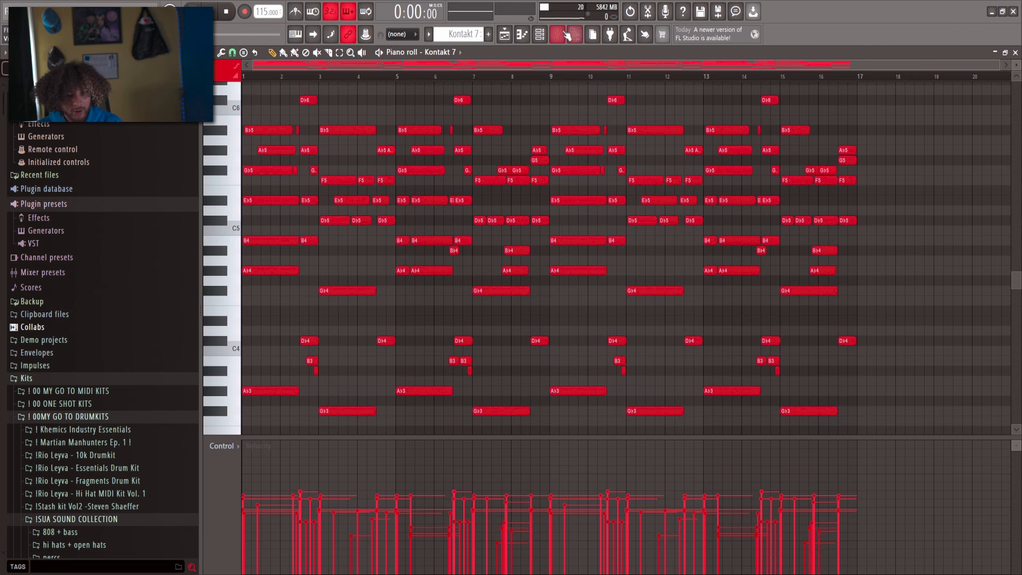
{"action": "left_click", "coordinate": [564, 34]}
{"action": "left_click", "coordinate": [388, 84]}
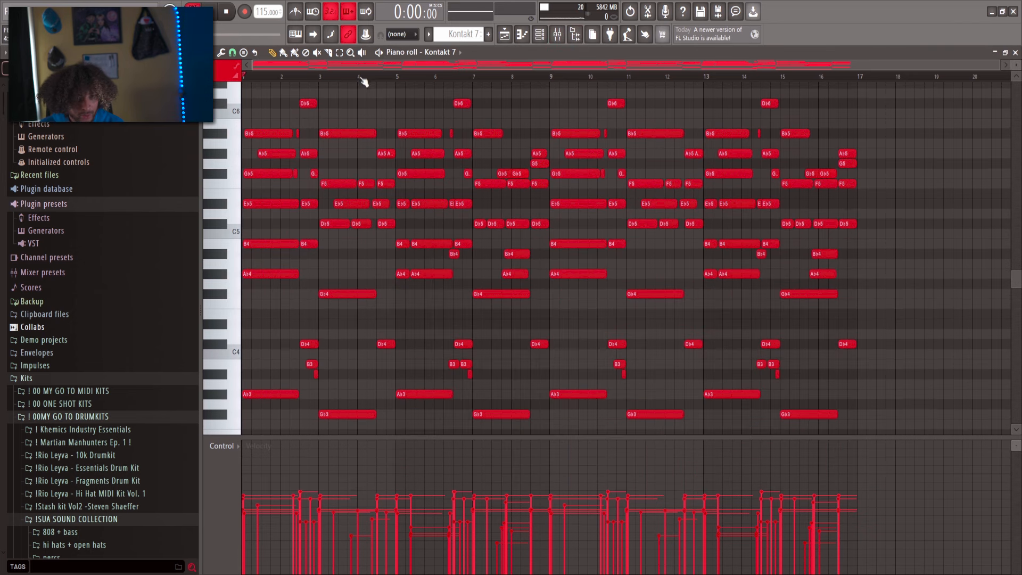
{"action": "key", "text": "space"}
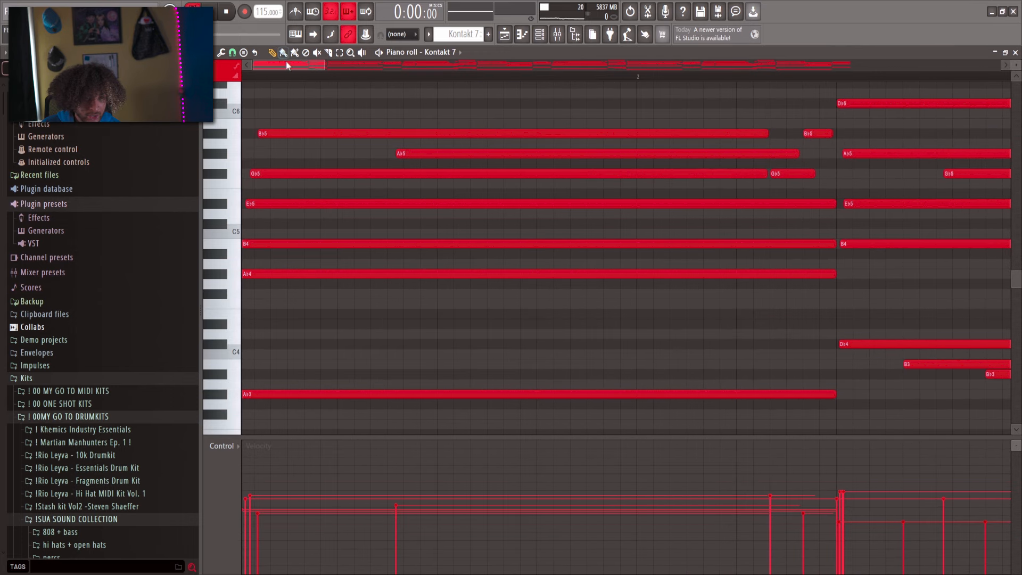
- Examine the guitar pattern's chord notes and timing, highlighting the notes of the first two bars
{"action": "scroll", "coordinate": [247, 76], "scroll_direction": "down", "scroll_amount": 2}
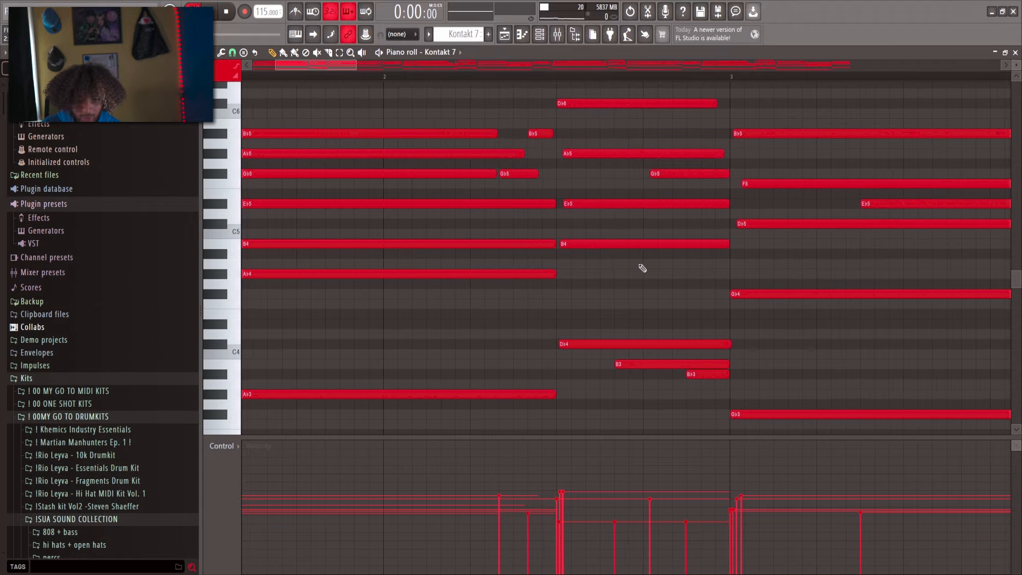
{"action": "scroll", "coordinate": [554, 284], "scroll_direction": "down", "scroll_amount": 5}
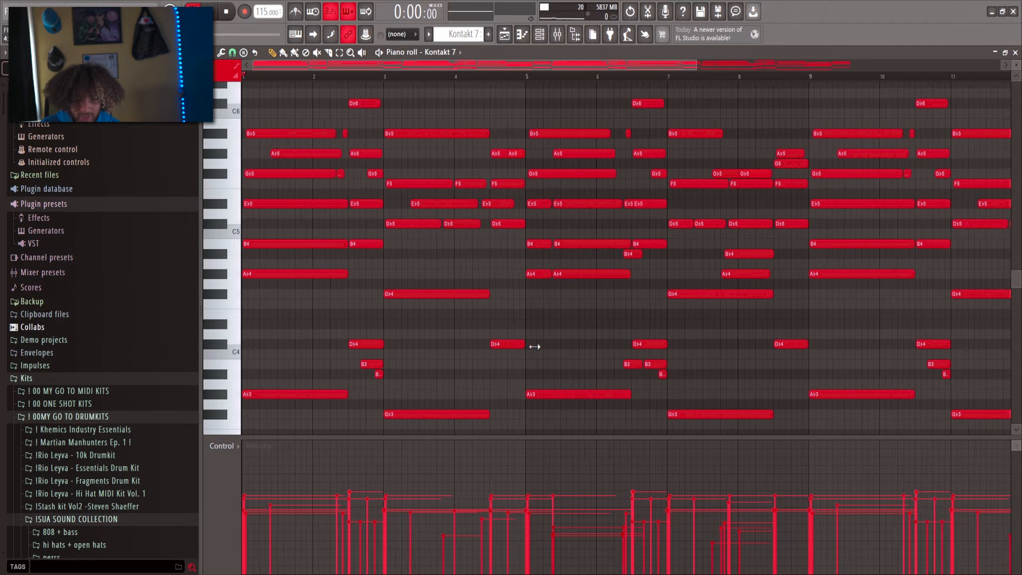
{"action": "scroll", "coordinate": [273, 329], "scroll_direction": "up", "scroll_amount": 5}
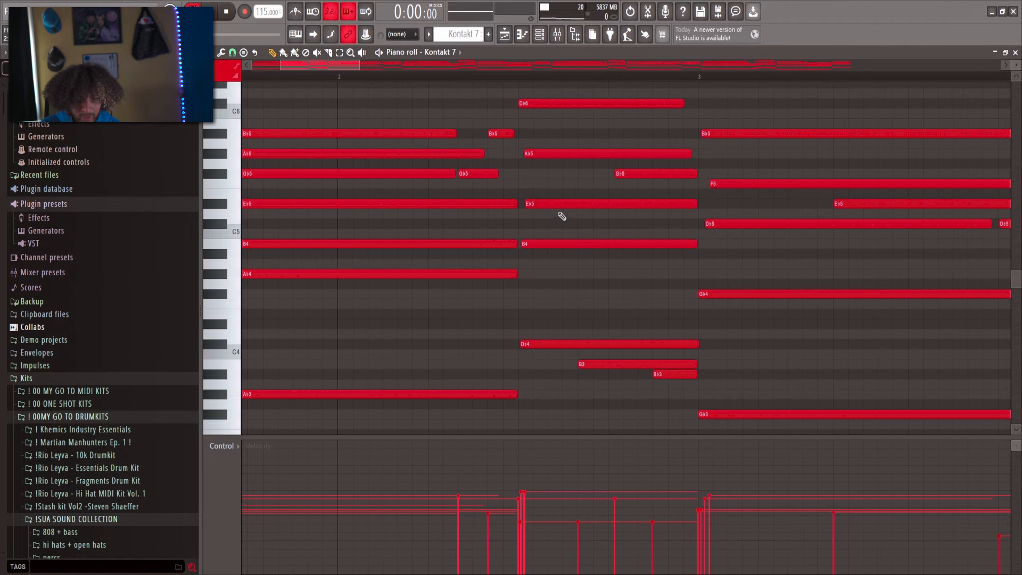
{"action": "scroll", "coordinate": [701, 208], "scroll_direction": "down", "scroll_amount": 7}
{"action": "scroll", "coordinate": [297, 155], "scroll_direction": "up", "scroll_amount": 4}
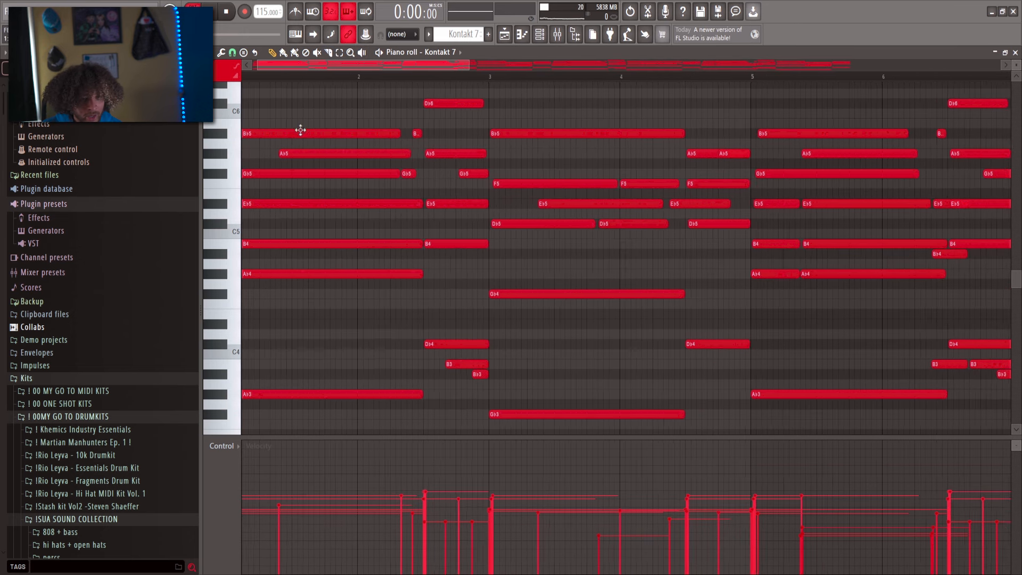
{"action": "left_click_drag", "start_coordinate": [519, 81], "coordinate": [238, 130]}
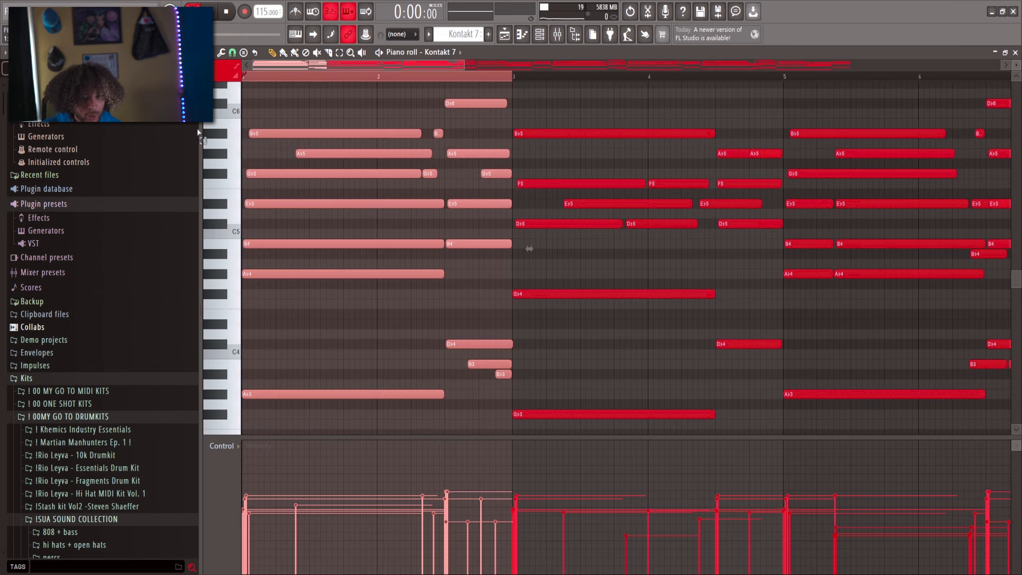
{"action": "scroll", "coordinate": [609, 124], "scroll_direction": "down", "scroll_amount": 1}
{"action": "left_click", "coordinate": [610, 124], "text": "ctrl"}
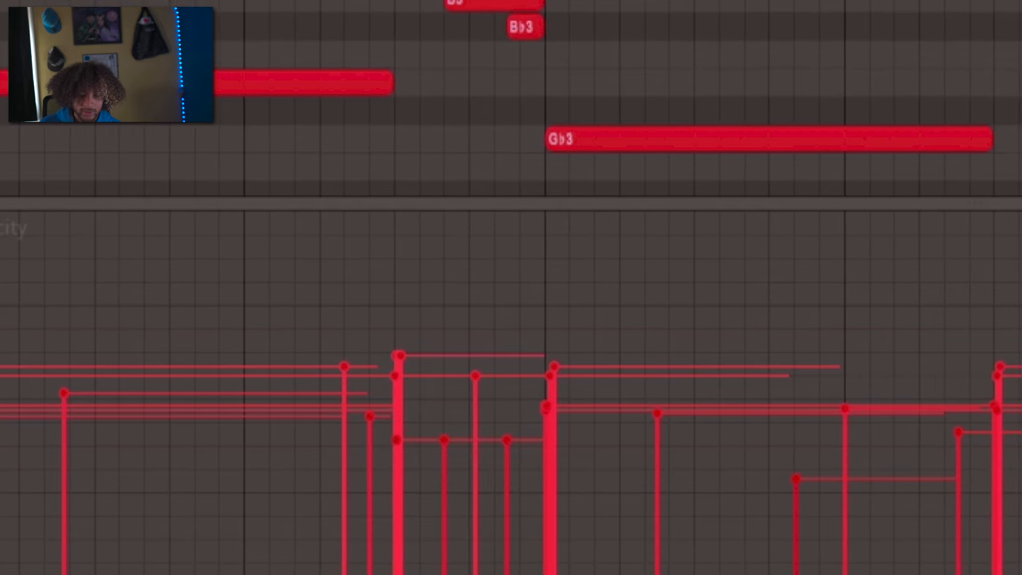
- Open the Kontakt 7 #2 pattern from playlist Track 6 in the piano roll and listen to it
{"action": "scroll", "coordinate": [643, 403], "scroll_direction": "down", "scroll_amount": 4}
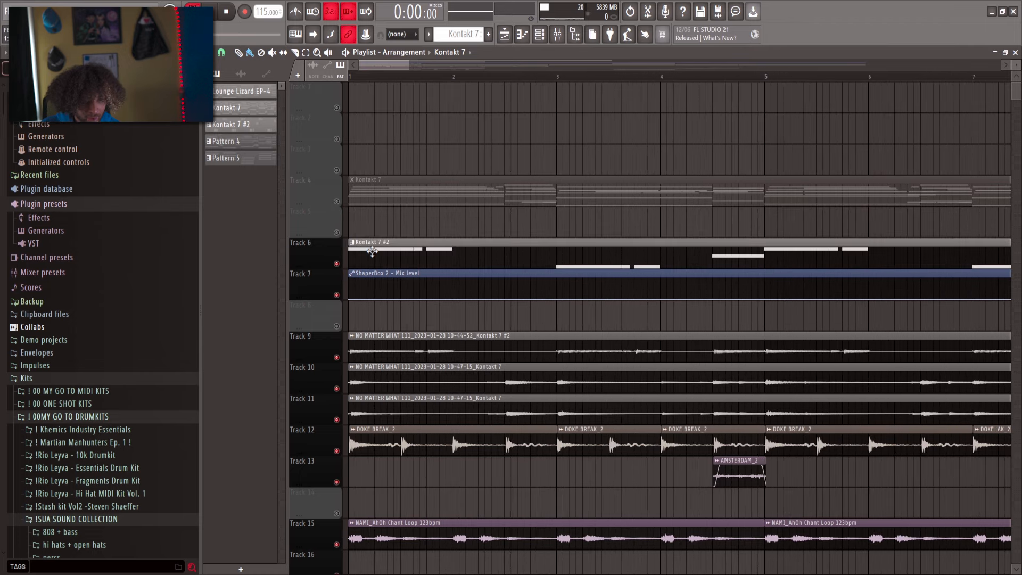
{"action": "double_click", "coordinate": [373, 254]}
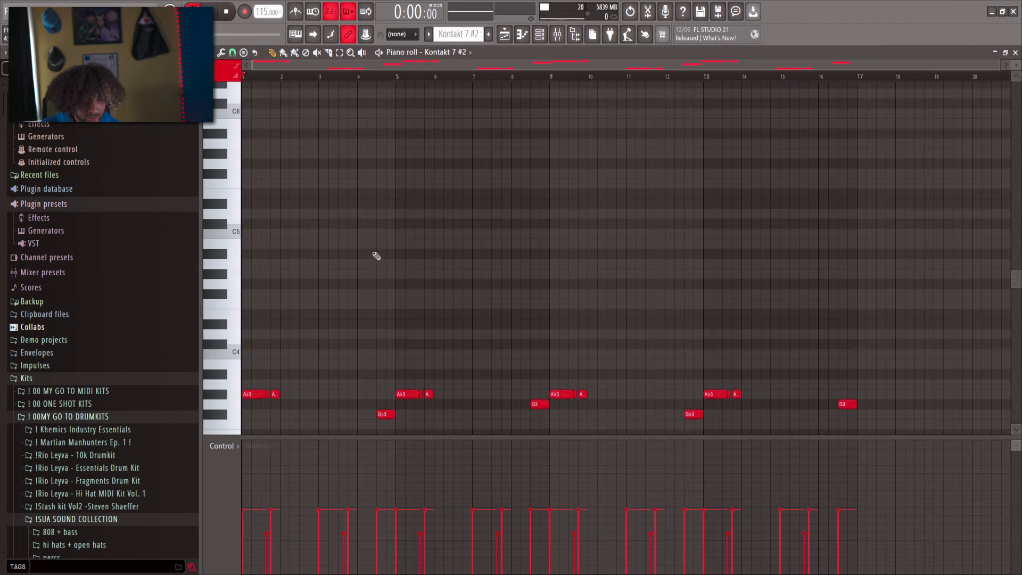
{"action": "scroll", "coordinate": [325, 231], "scroll_direction": "down", "scroll_amount": 4}
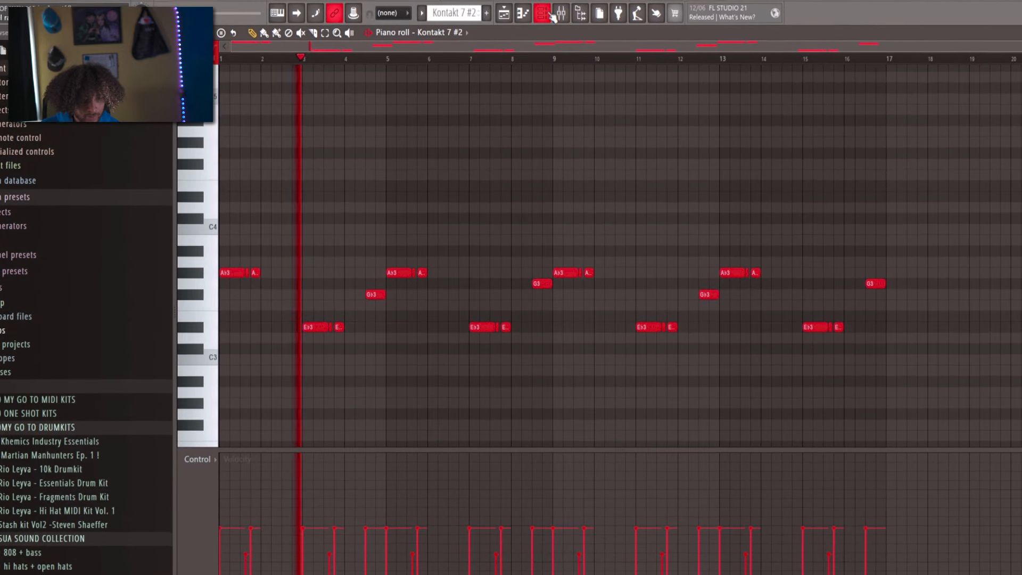
{"action": "key", "text": "space"}
- Return to the playlist, solo Track 9 and enable Track 10 alongside it
{"action": "left_click", "coordinate": [551, 5]}
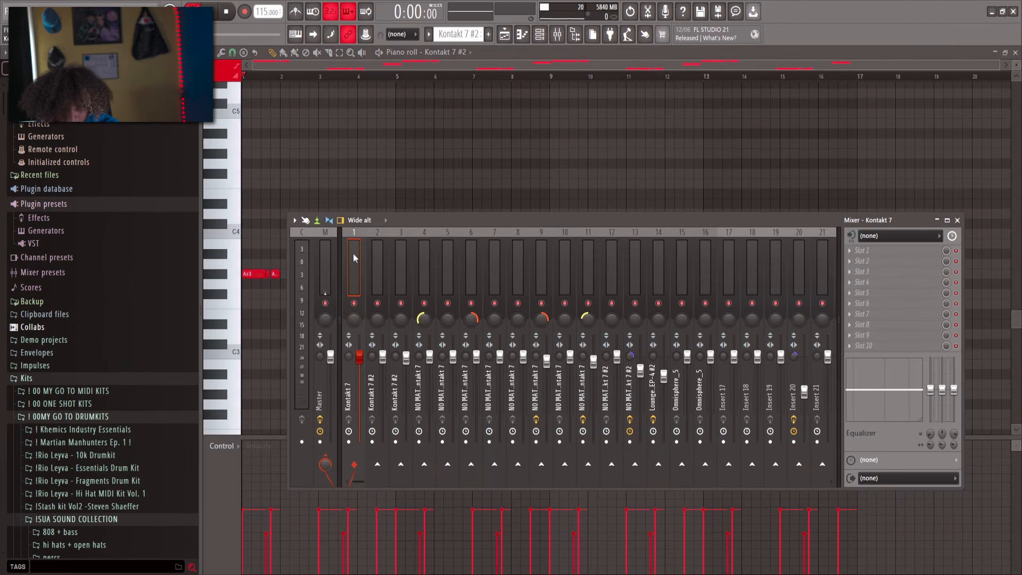
{"action": "key", "text": "F6"}
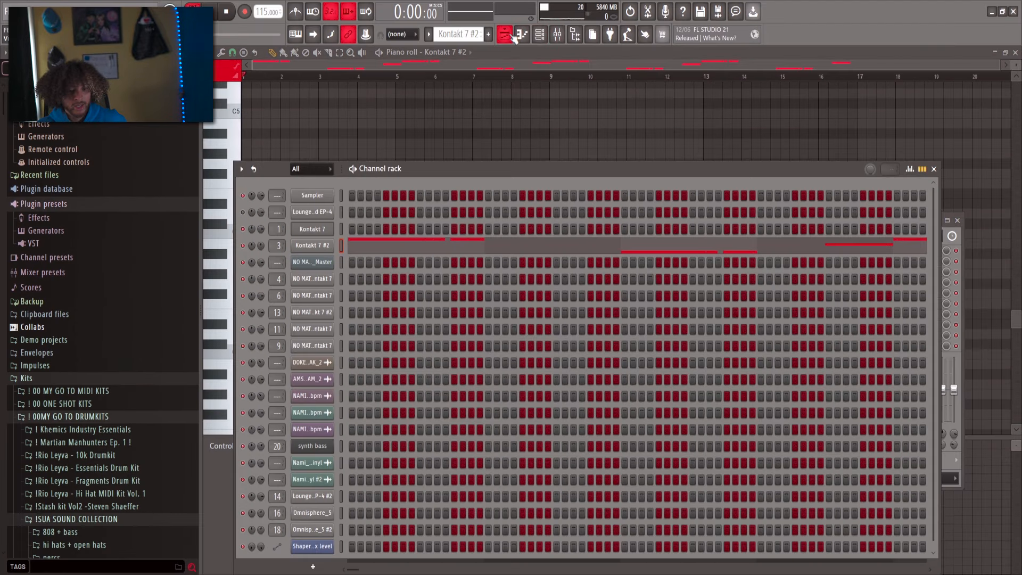
{"action": "left_click", "coordinate": [505, 34]}
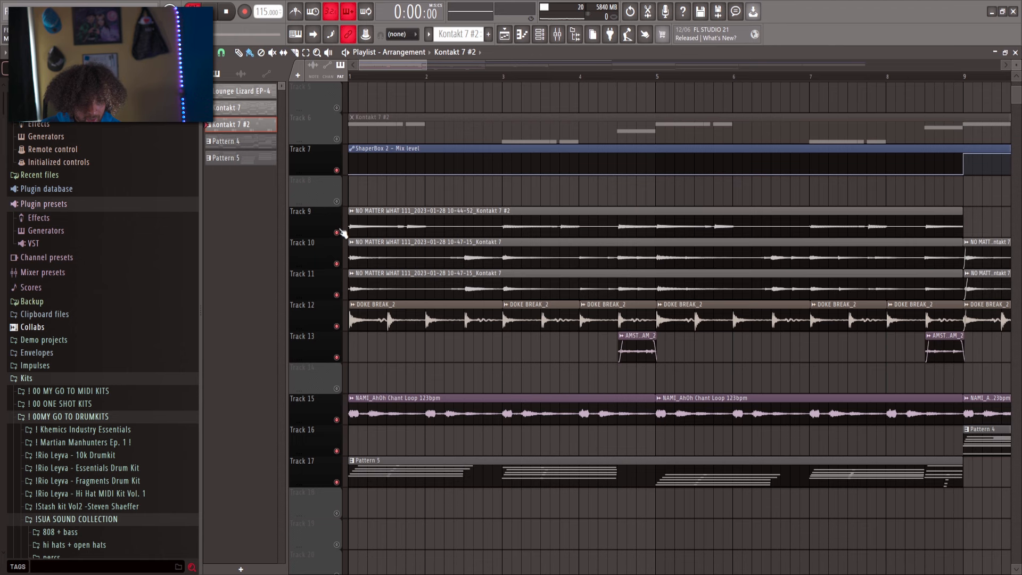
{"action": "right_click", "coordinate": [337, 233]}
{"action": "left_click", "coordinate": [337, 263]}
{"action": "scroll", "coordinate": [373, 222], "scroll_direction": "up", "scroll_amount": 3}
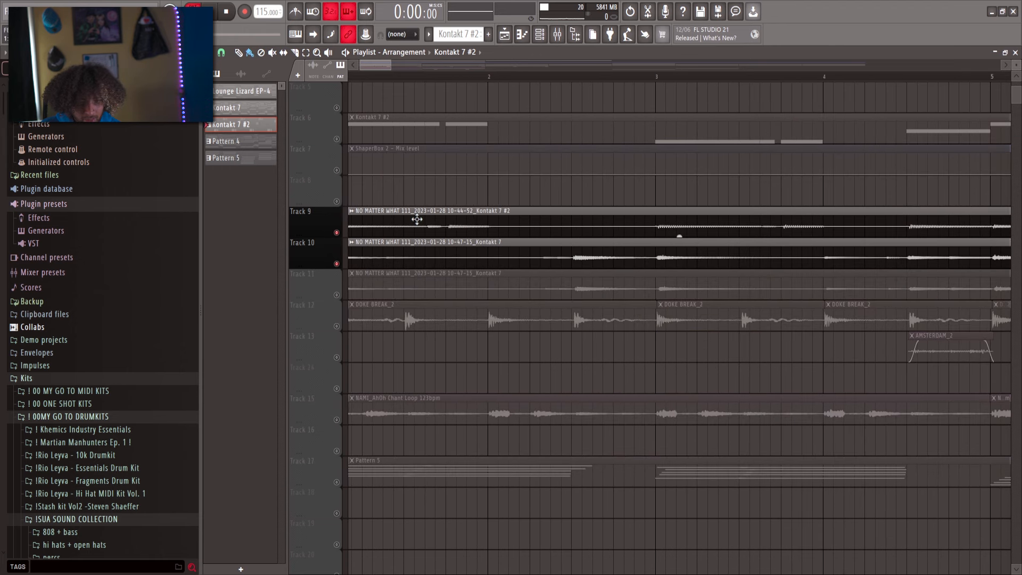
- Compare the starts of the two Kontakt 7 guitar audio clips on Tracks 10 and 11 close up
{"action": "double_click", "coordinate": [417, 219]}
{"action": "key", "text": "Escape"}
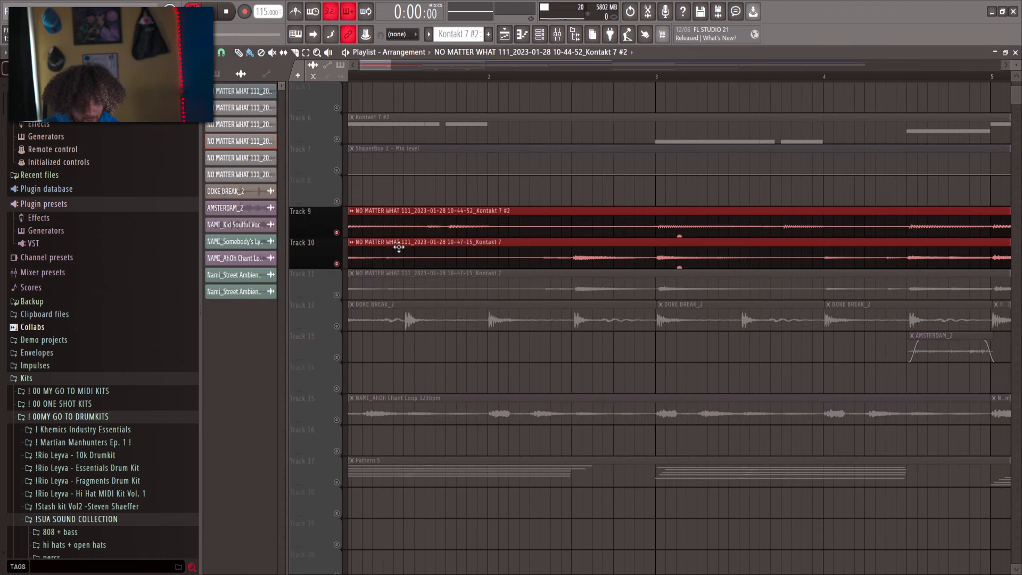
{"action": "scroll", "coordinate": [398, 247], "scroll_direction": "up", "scroll_amount": 5}
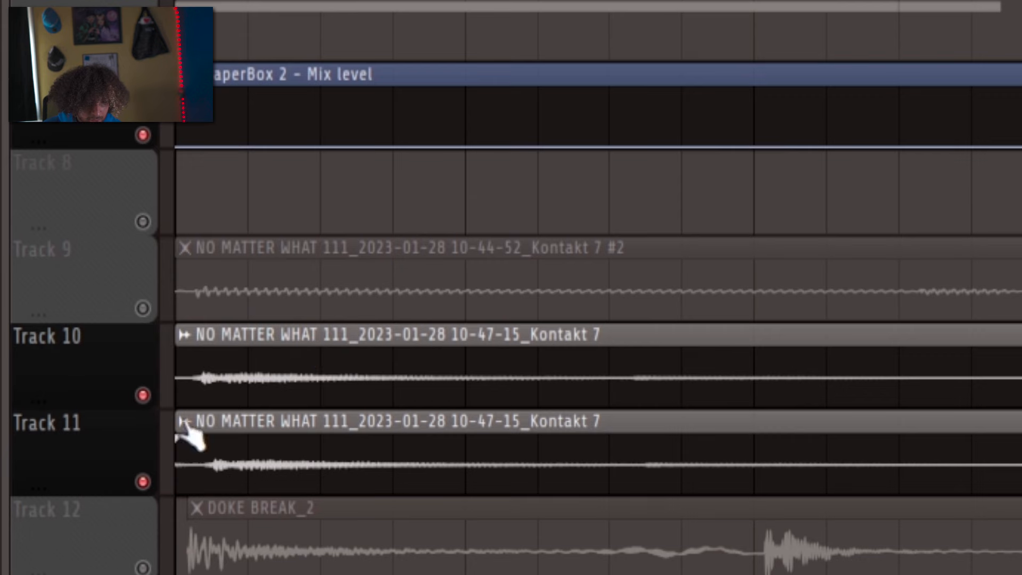
{"action": "scroll", "coordinate": [185, 422], "scroll_direction": "up", "scroll_amount": 2}
{"action": "left_click", "coordinate": [261, 377], "text": "ctrl"}
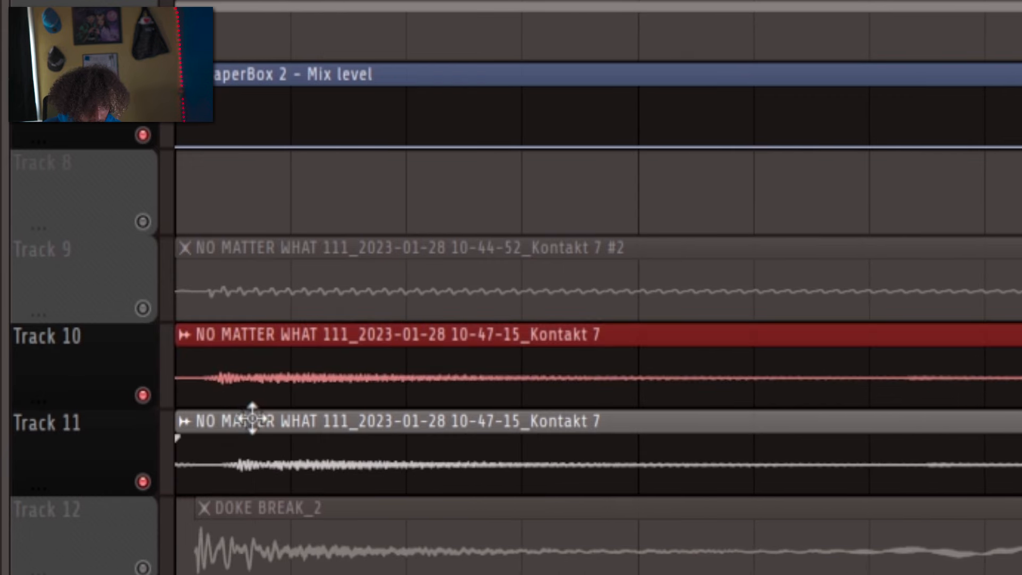
{"action": "left_click", "coordinate": [327, 446]}
{"action": "scroll", "coordinate": [235, 475], "scroll_direction": "up", "scroll_amount": 2}
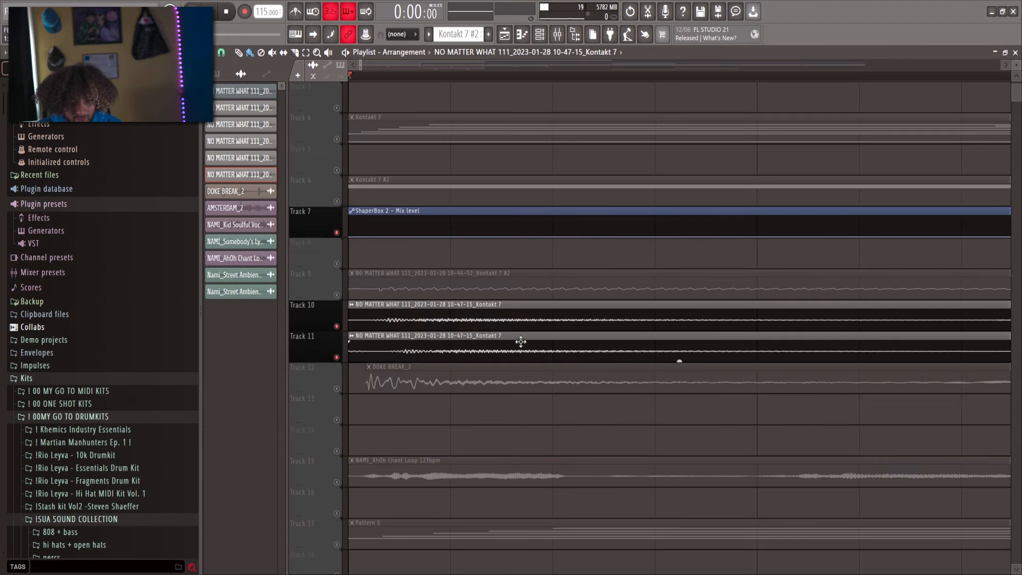
- Inspect the panning of mixer inserts 9 and 11 used by the doubled guitar recordings
{"action": "double_click", "coordinate": [520, 342]}
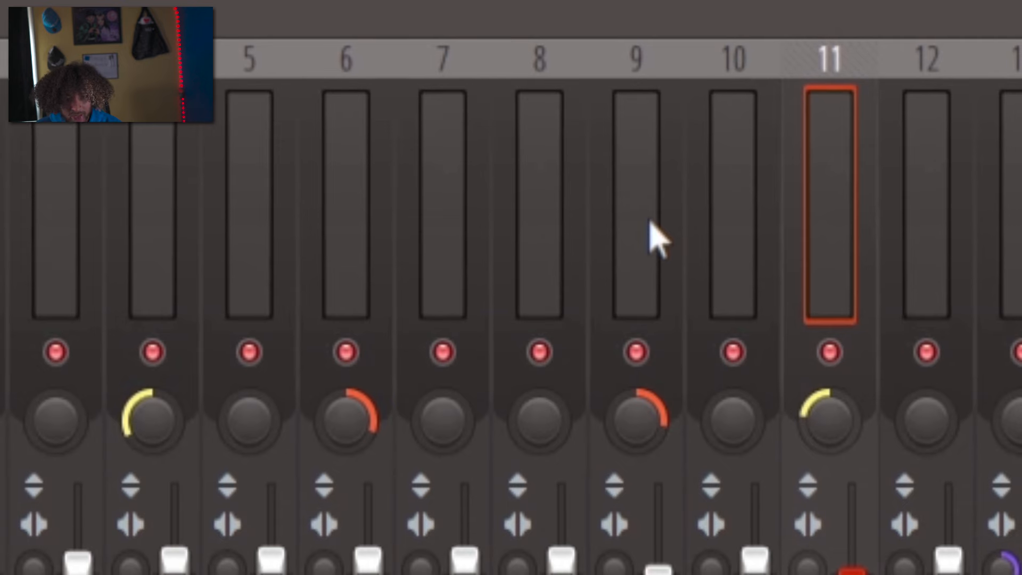
{"action": "left_click", "coordinate": [604, 217]}
{"action": "left_click", "coordinate": [824, 218]}
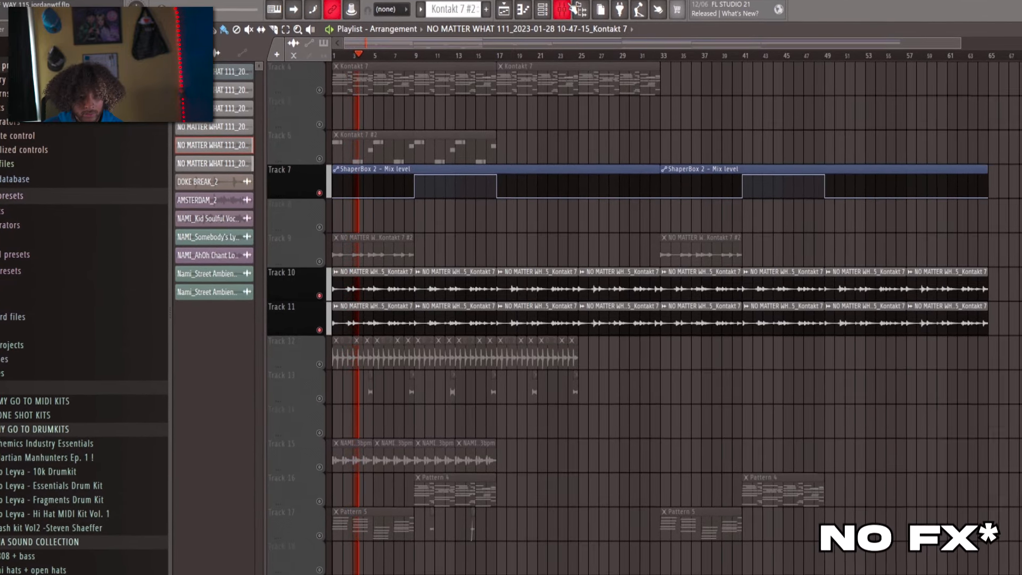
- Review the Guitar Rig 6 effect with its Auto Sidechain preset on the guitar's mixer insert and close the windows
{"action": "left_click", "coordinate": [576, 6]}
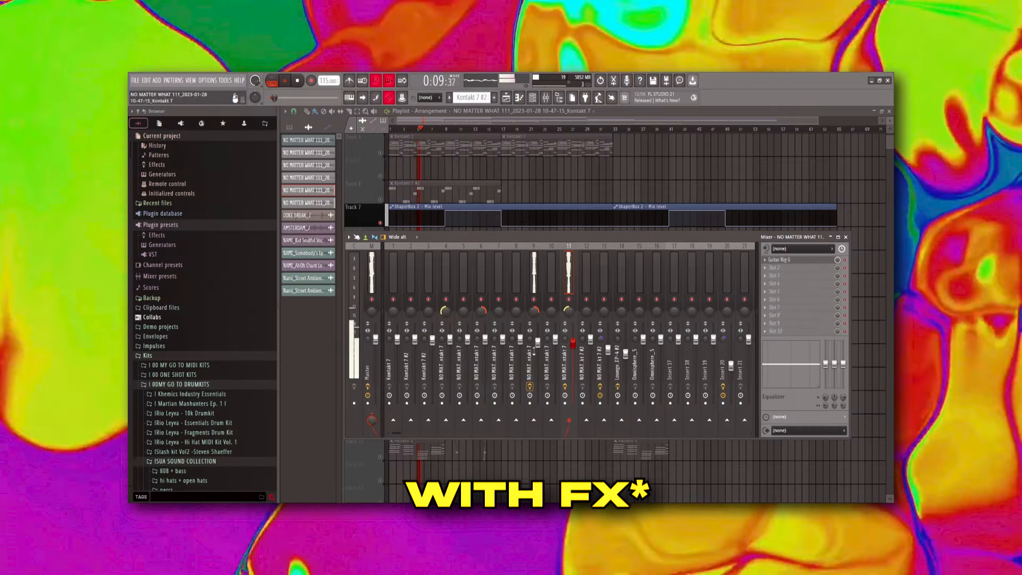
{"action": "key", "text": "F9"}
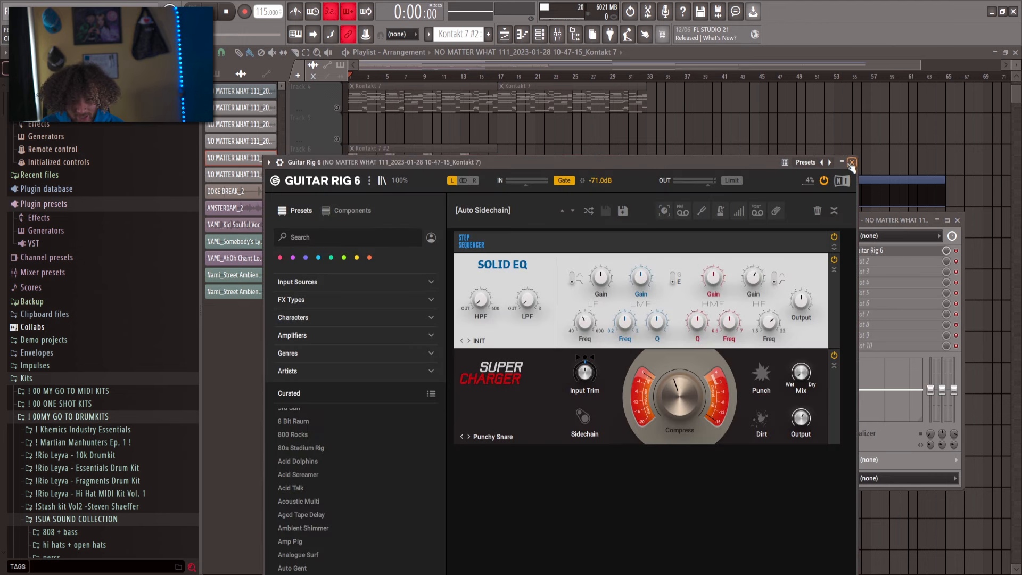
{"action": "left_click", "coordinate": [893, 222]}
{"action": "left_click_drag", "start_coordinate": [540, 157], "coordinate": [529, 90]}
{"action": "right_click", "coordinate": [916, 144]}
- View the audio clip settings of the DOKE BREAK_2 drum loop on Track 12 and close them
{"action": "scroll", "coordinate": [504, 317], "scroll_direction": "down", "scroll_amount": 1}
{"action": "scroll", "coordinate": [365, 70], "scroll_direction": "up", "scroll_amount": 4}
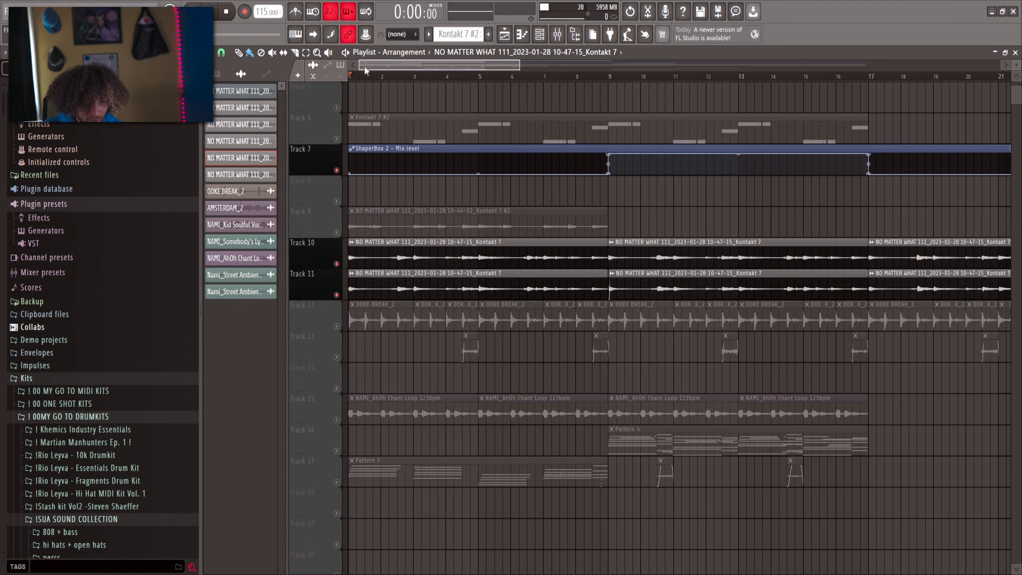
{"action": "scroll", "coordinate": [370, 364], "scroll_direction": "up", "scroll_amount": 2}
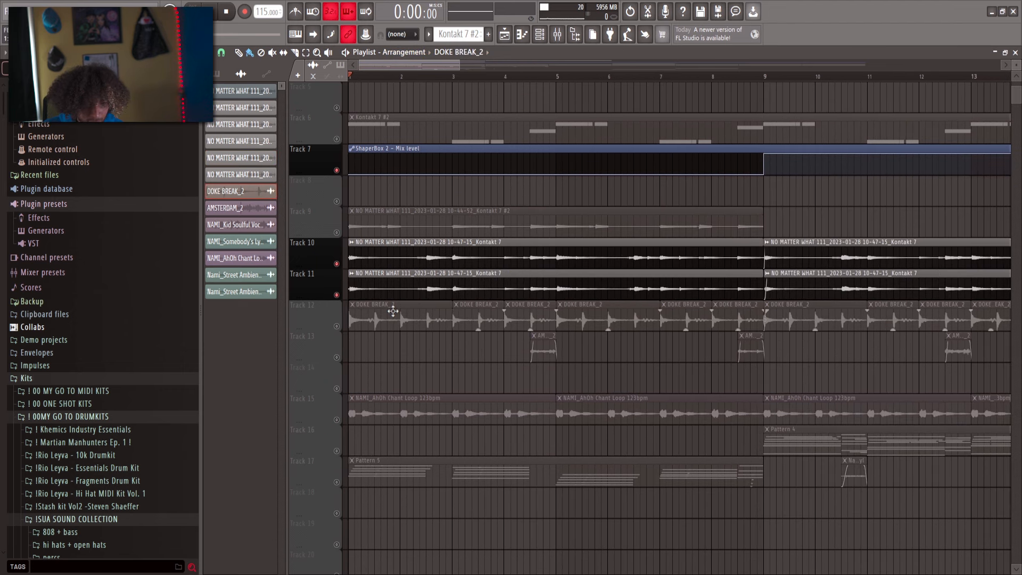
{"action": "double_click", "coordinate": [392, 313]}
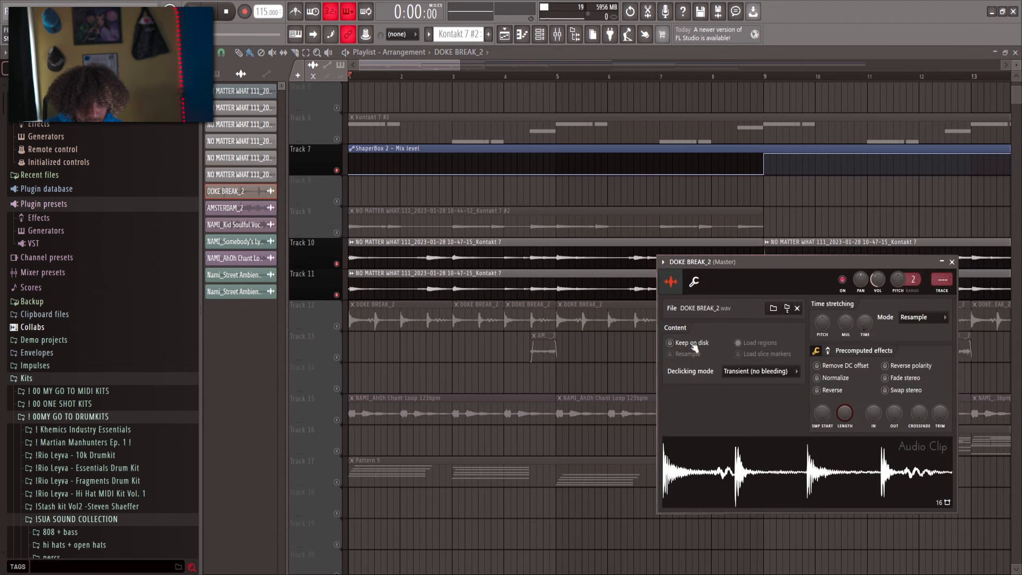
{"action": "right_click", "coordinate": [442, 344]}
- Select the DOKE BREAK_2 clips in the first four bars and unmute Track 12
{"action": "scroll", "coordinate": [420, 361], "scroll_direction": "up", "scroll_amount": 2}
{"action": "left_click_drag", "start_coordinate": [585, 314], "coordinate": [463, 330]}
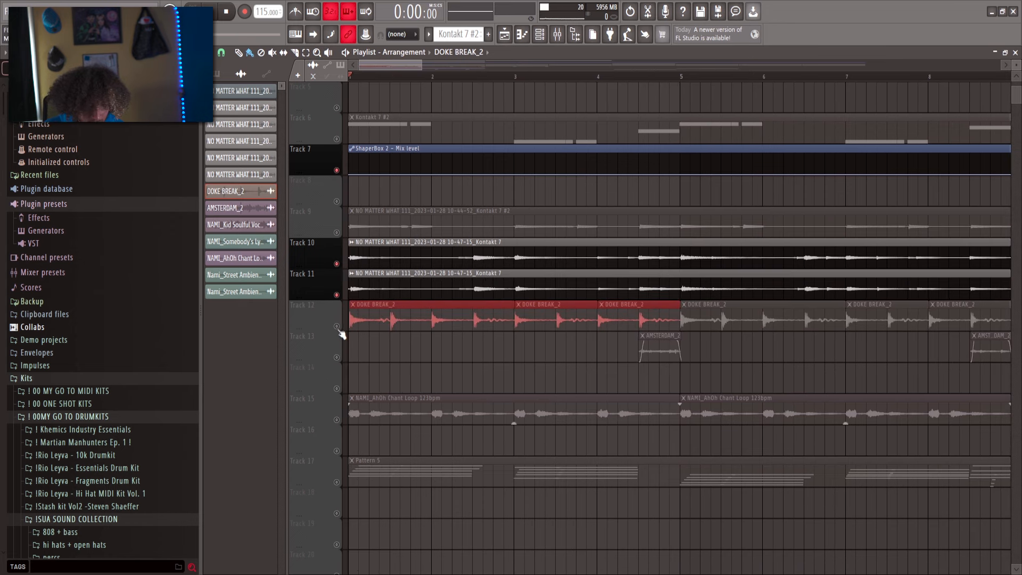
{"action": "left_click", "coordinate": [337, 327]}
{"action": "left_click", "coordinate": [378, 332], "text": "ctrl"}
- Examine the start of the first DOKE BREAK_2 clip and play the drum break together with the guitars
{"action": "scroll", "coordinate": [349, 331], "scroll_direction": "up", "scroll_amount": 7}
{"action": "left_click_drag", "start_coordinate": [383, 318], "coordinate": [367, 331]}
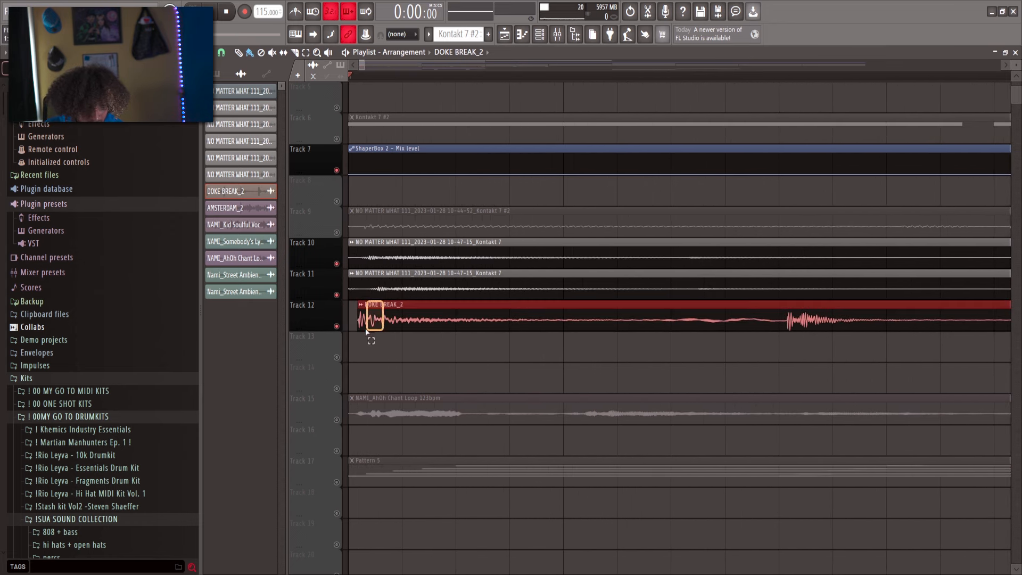
{"action": "scroll", "coordinate": [373, 340], "scroll_direction": "down", "scroll_amount": 3}
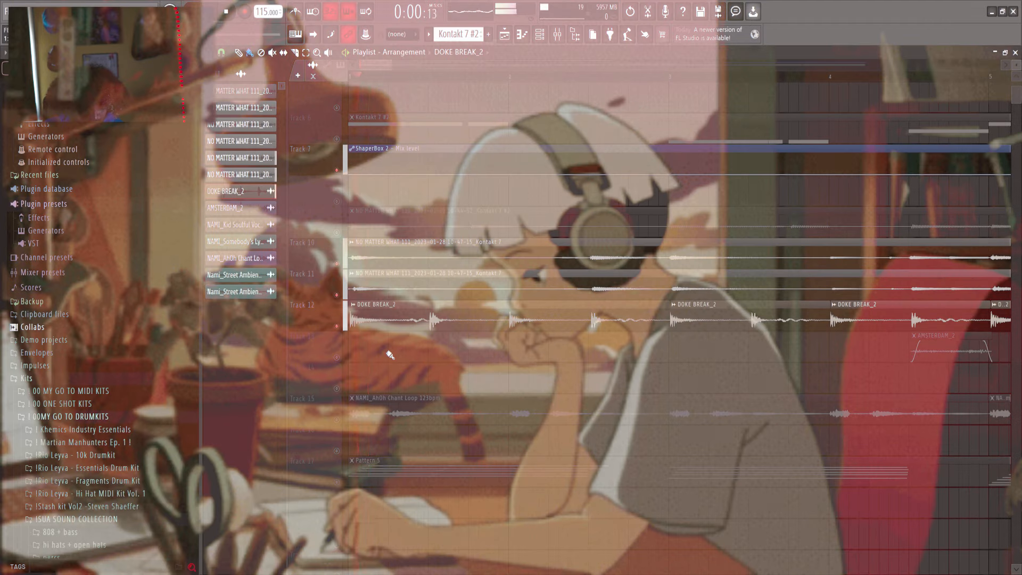
{"action": "scroll", "coordinate": [452, 352], "scroll_direction": "down", "scroll_amount": 2}
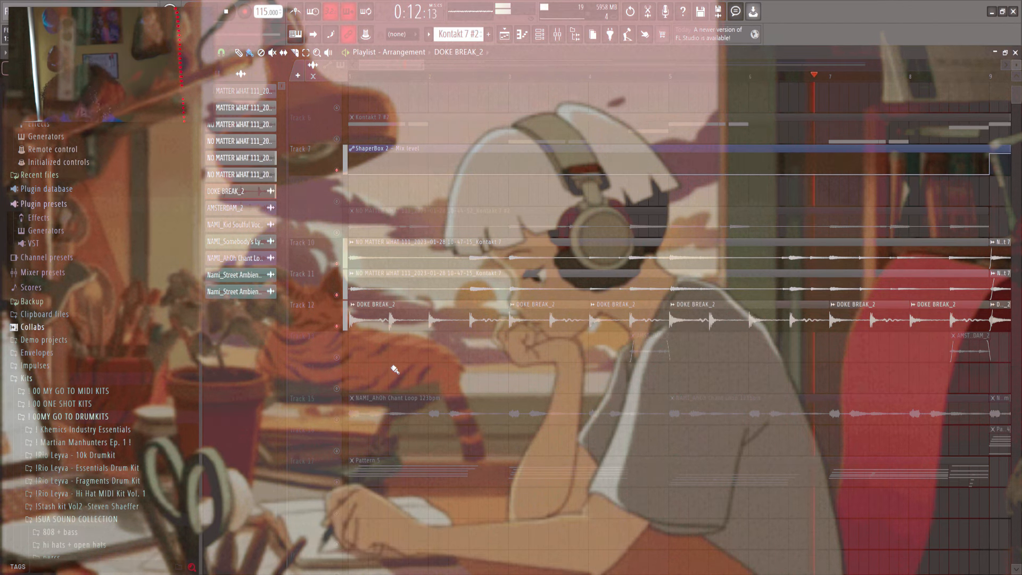
- Review the audio clip settings of the AMSTERDAM_2 sample placed before bar 5 on Track 13
{"action": "scroll", "coordinate": [394, 369], "scroll_direction": "down", "scroll_amount": 4}
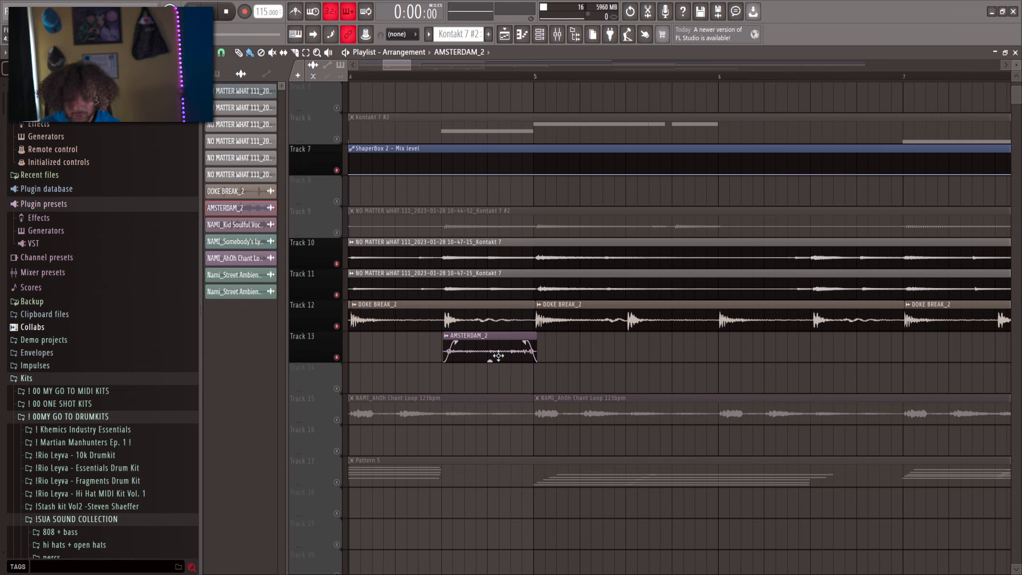
{"action": "double_click", "coordinate": [498, 355]}
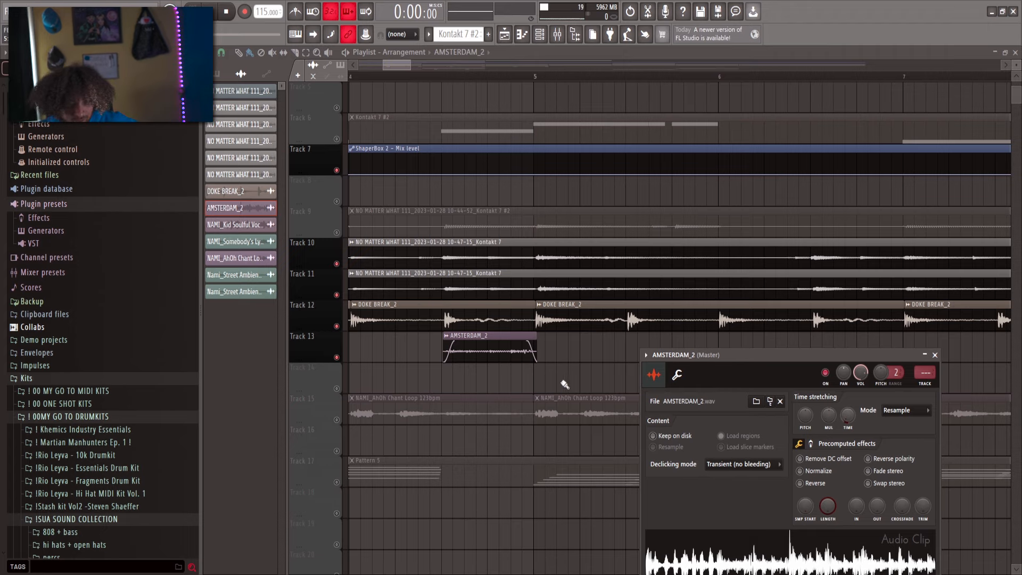
{"action": "key", "text": "Escape"}
{"action": "scroll", "coordinate": [484, 351], "scroll_direction": "left", "scroll_amount": 3}
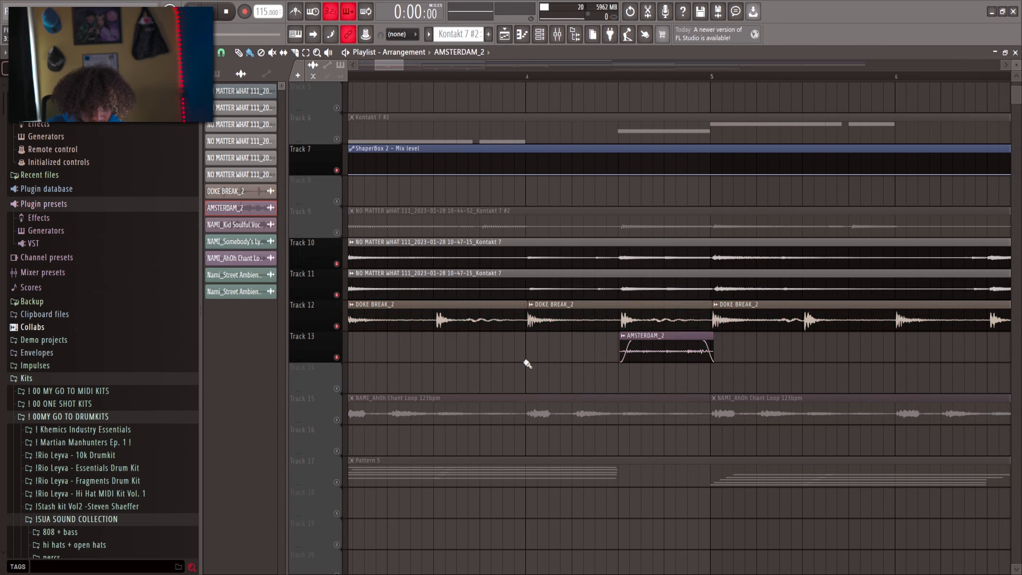
{"action": "left_click_drag", "start_coordinate": [312, 355], "coordinate": [314, 355]}
{"action": "double_click", "coordinate": [727, 349]}
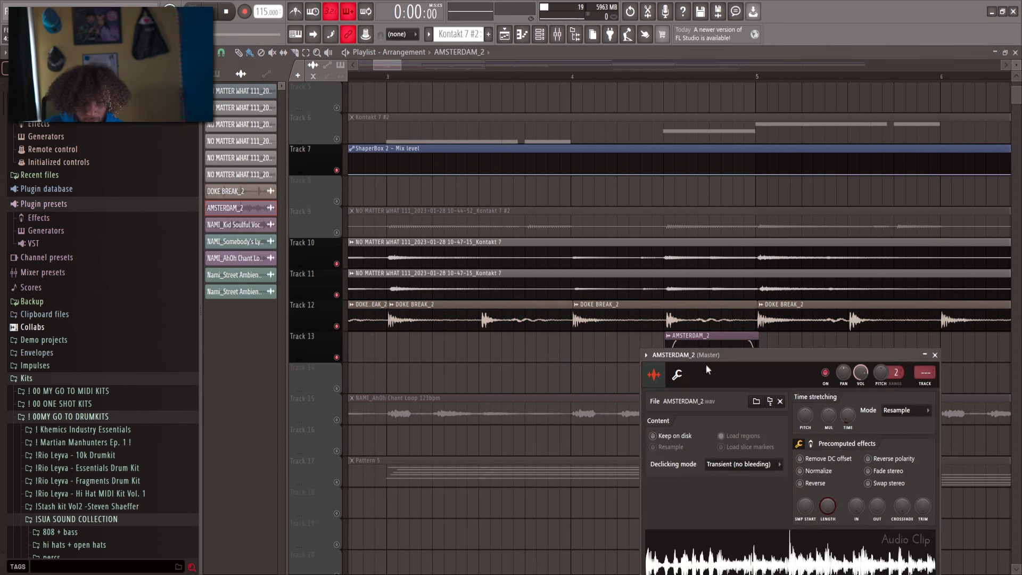
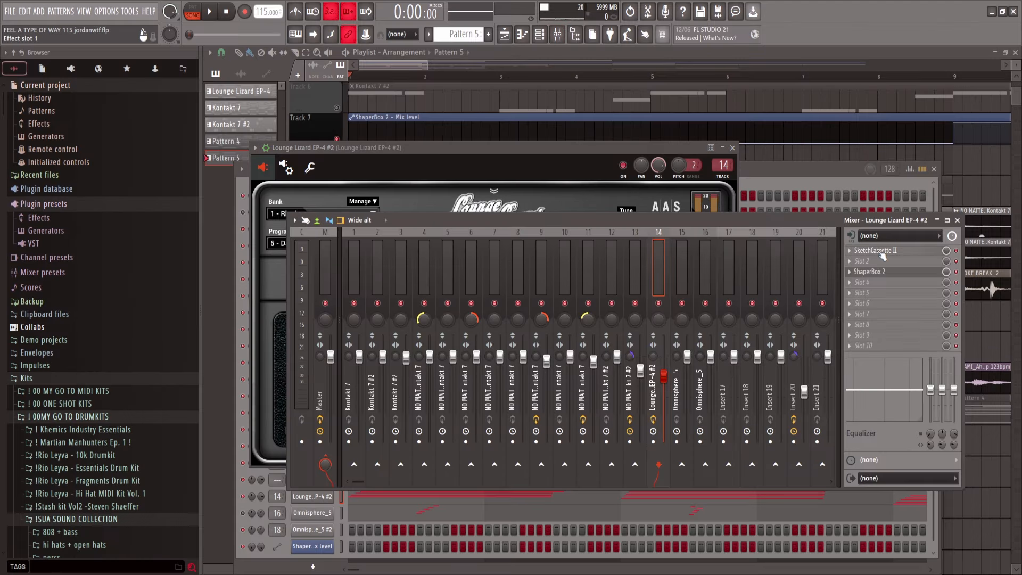
- Review the SketchCassette II and ShaperBox 2 effects on the Lounge Lizard EP-4 #2 mixer insert and close the windows
{"action": "left_click", "coordinate": [877, 250]}
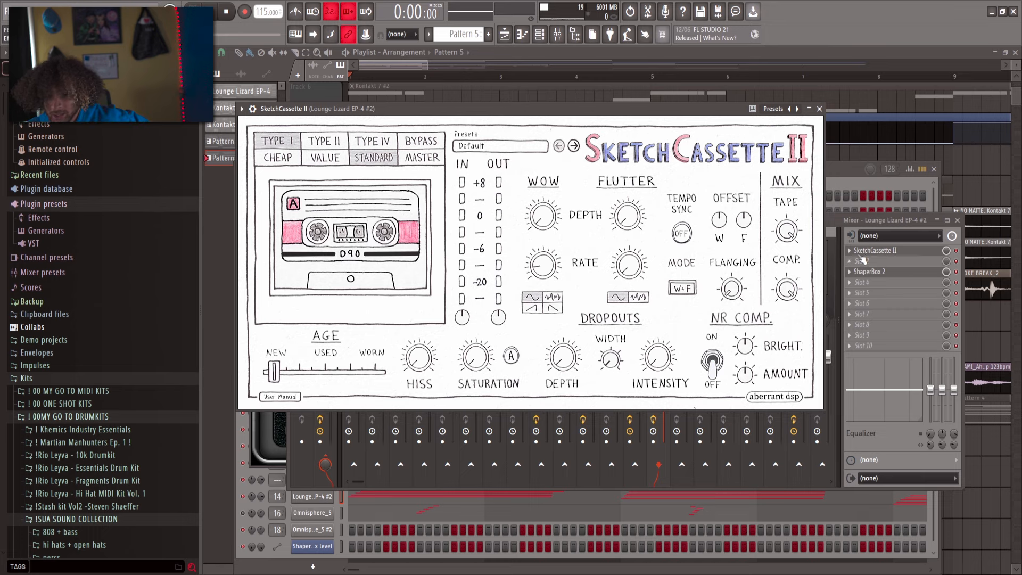
{"action": "left_click", "coordinate": [902, 276]}
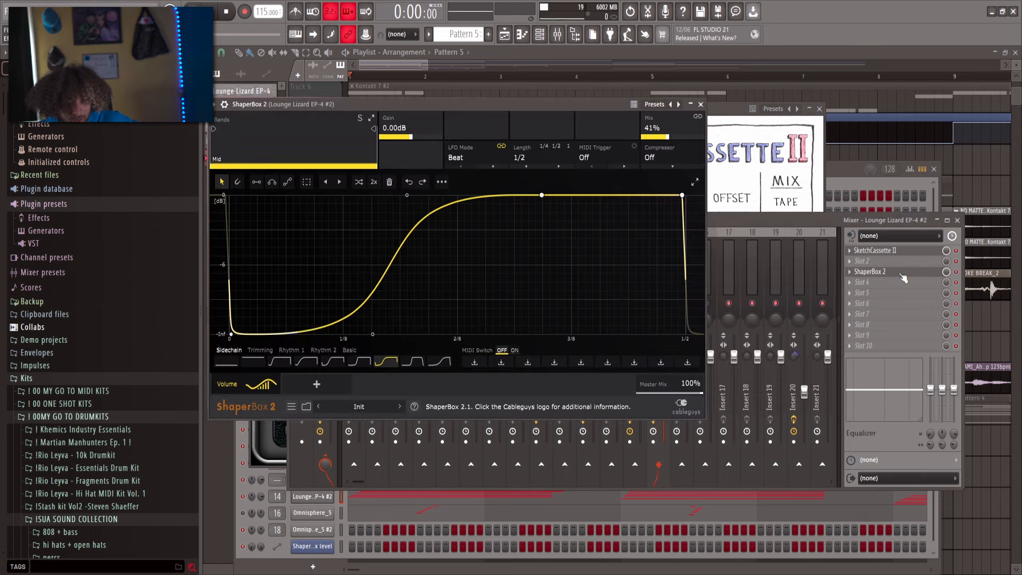
{"action": "left_click", "coordinate": [968, 187]}
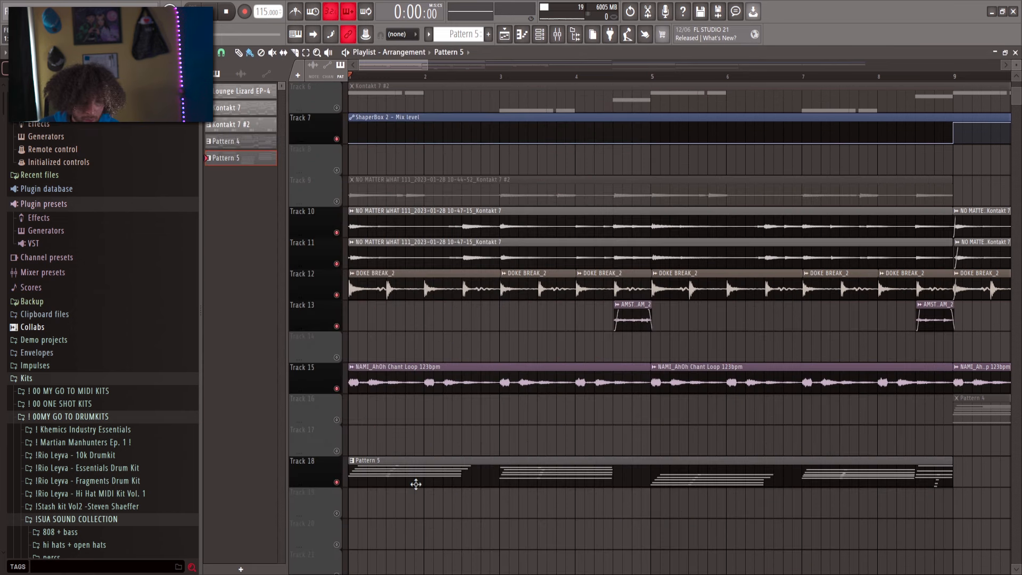
- Open the Lounge Lizard EP-4 #2 notes of Pattern 5 in the piano roll and play them
{"action": "left_click", "coordinate": [538, 35]}
{"action": "left_click", "coordinate": [471, 501]}
{"action": "key", "text": "space"}
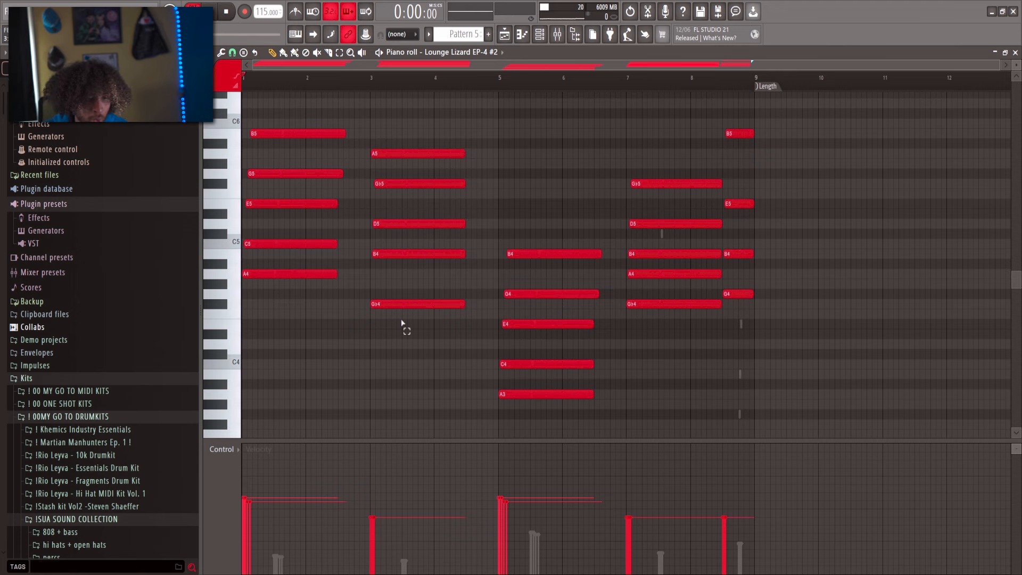
- Examine the Lounge Lizard EP-4 #2 chord progression by selecting its chords one after another, and leave the piano roll
{"action": "left_click_drag", "start_coordinate": [401, 323], "coordinate": [321, 129]}
{"action": "scroll", "coordinate": [322, 159], "scroll_direction": "up", "scroll_amount": 1}
{"action": "left_click", "coordinate": [356, 172], "text": "ctrl"}
{"action": "scroll", "coordinate": [578, 355], "scroll_direction": "down", "scroll_amount": 2}
{"action": "left_click_drag", "start_coordinate": [580, 398], "coordinate": [518, 162], "text": "ctrl"}
{"action": "left_click", "coordinate": [666, 245], "text": "ctrl"}
{"action": "scroll", "coordinate": [735, 373], "scroll_direction": "up", "scroll_amount": 5}
{"action": "scroll", "coordinate": [728, 394], "scroll_direction": "up", "scroll_amount": 2}
{"action": "left_click_drag", "start_coordinate": [748, 168], "coordinate": [788, 366], "text": "ctrl"}
{"action": "right_click", "coordinate": [871, 335]}
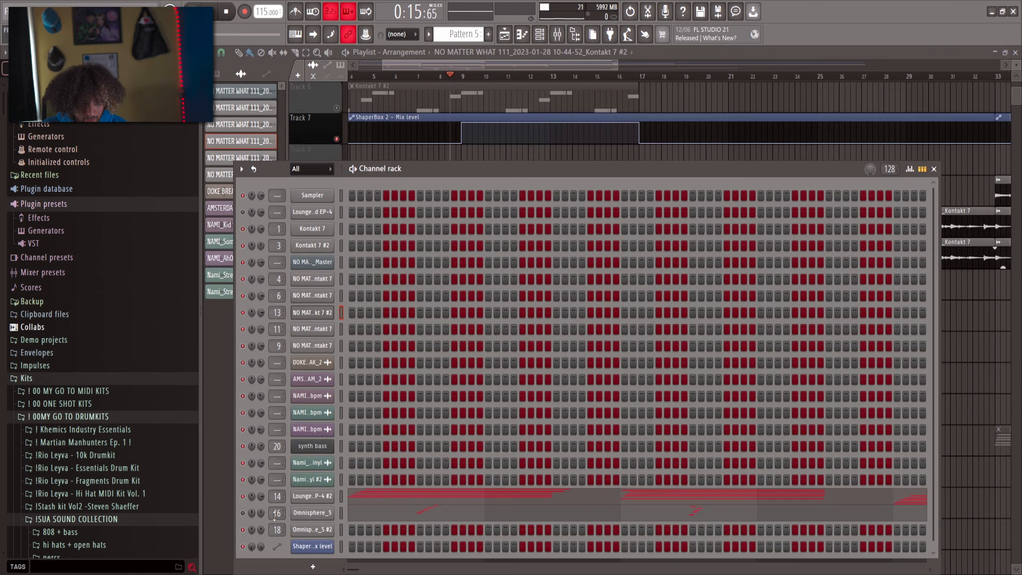
- Open the Omnisphere_5 notes of Pattern 5 in the piano roll and select the short notes over the first chord
{"action": "left_click", "coordinate": [358, 520]}
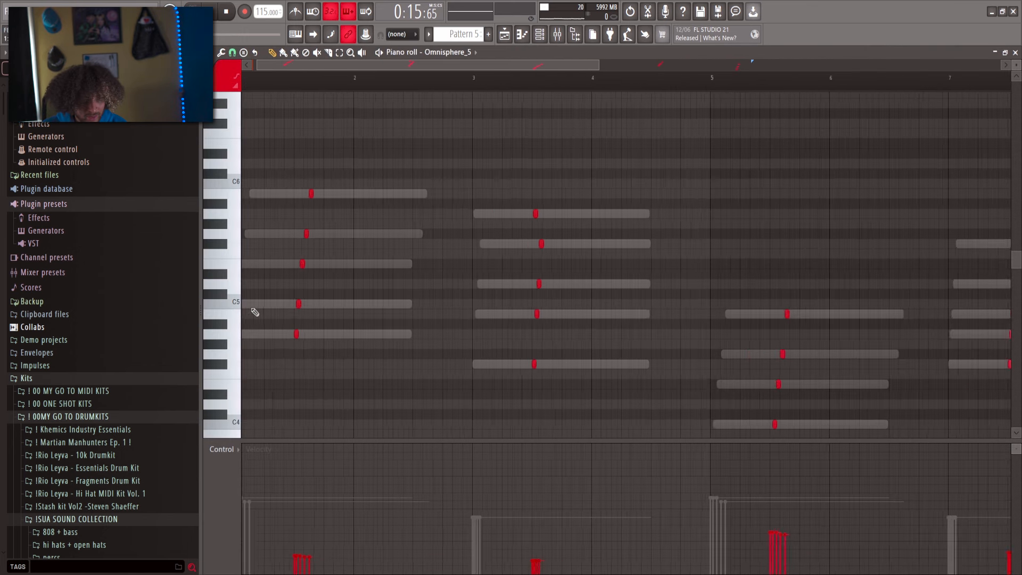
{"action": "left_click_drag", "start_coordinate": [365, 169], "coordinate": [282, 388], "text": "ctrl"}
{"action": "scroll", "coordinate": [249, 353], "scroll_direction": "up", "scroll_amount": 1}
{"action": "scroll", "coordinate": [366, 384], "scroll_direction": "down", "scroll_amount": 1}
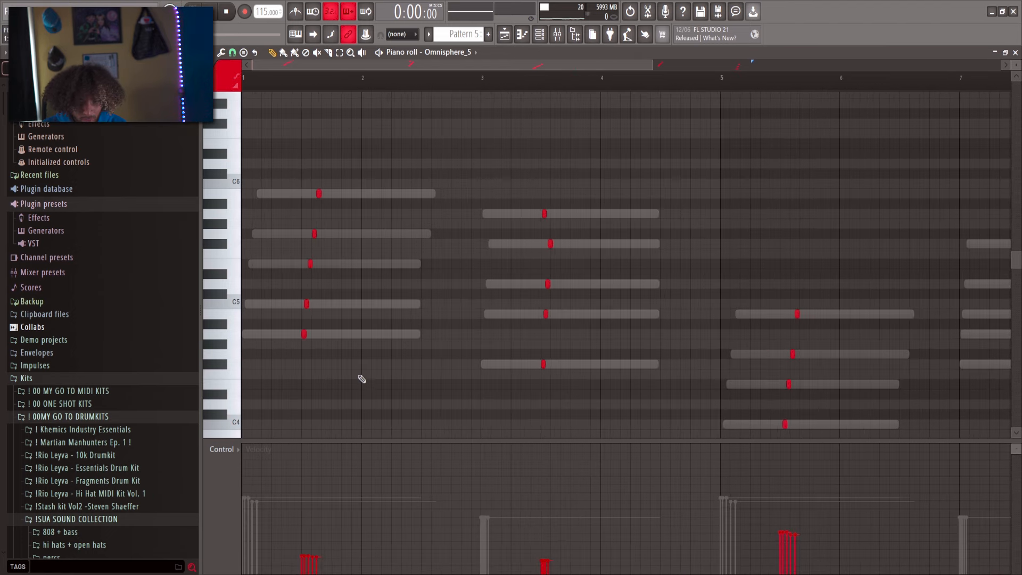
- Examine the short Omnisphere_5 notes across the pattern against the ghosted chords, selecting the A4 to B5 group in bar 1
{"action": "scroll", "coordinate": [360, 376], "scroll_direction": "down", "scroll_amount": 3}
{"action": "scroll", "coordinate": [341, 341], "scroll_direction": "down", "scroll_amount": 2}
{"action": "scroll", "coordinate": [299, 326], "scroll_direction": "up", "scroll_amount": 2}
{"action": "scroll", "coordinate": [246, 338], "scroll_direction": "up", "scroll_amount": 1}
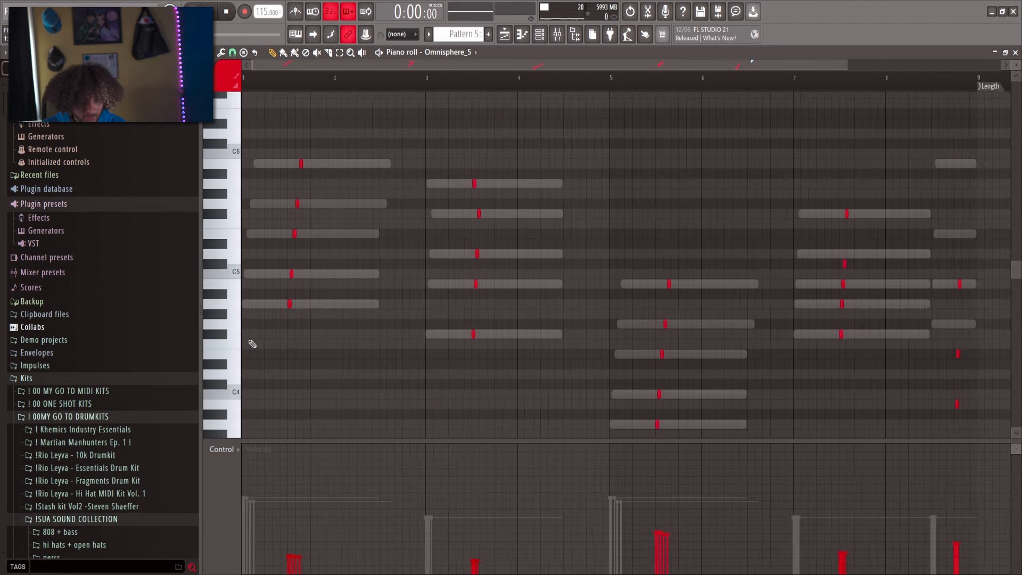
{"action": "scroll", "coordinate": [612, 314], "scroll_direction": "down", "scroll_amount": 3}
{"action": "scroll", "coordinate": [319, 269], "scroll_direction": "up", "scroll_amount": 2}
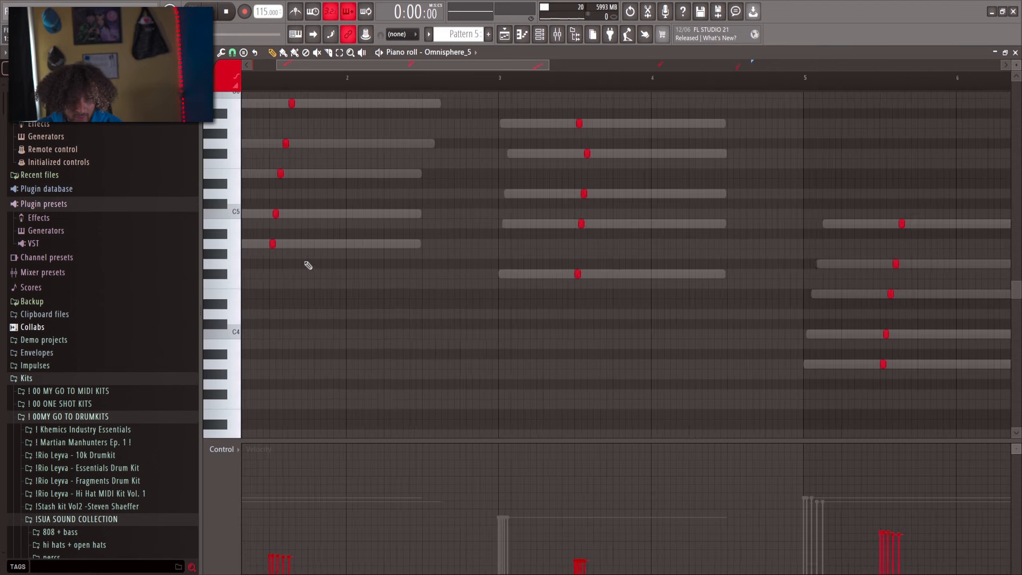
{"action": "scroll", "coordinate": [325, 213], "scroll_direction": "up", "scroll_amount": 2}
{"action": "scroll", "coordinate": [351, 150], "scroll_direction": "up", "scroll_amount": 2}
{"action": "left_click_drag", "start_coordinate": [349, 150], "coordinate": [280, 386]}
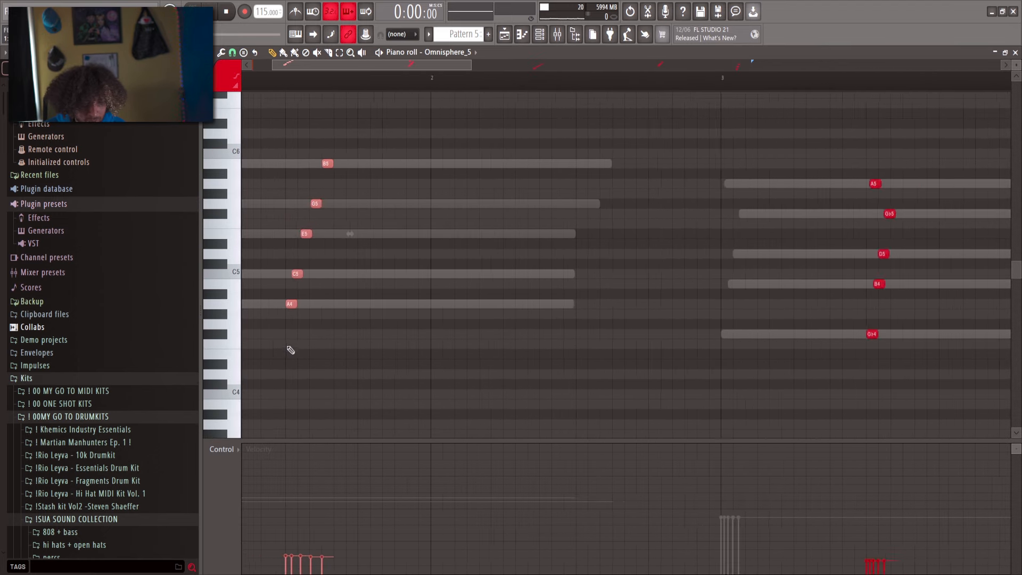
{"action": "scroll", "coordinate": [291, 350], "scroll_direction": "down", "scroll_amount": 3}
- Review the Omnisphere_5 instrument with its Floating Celeste patch and its mixer insert, and close the windows
{"action": "key", "text": "F6"}
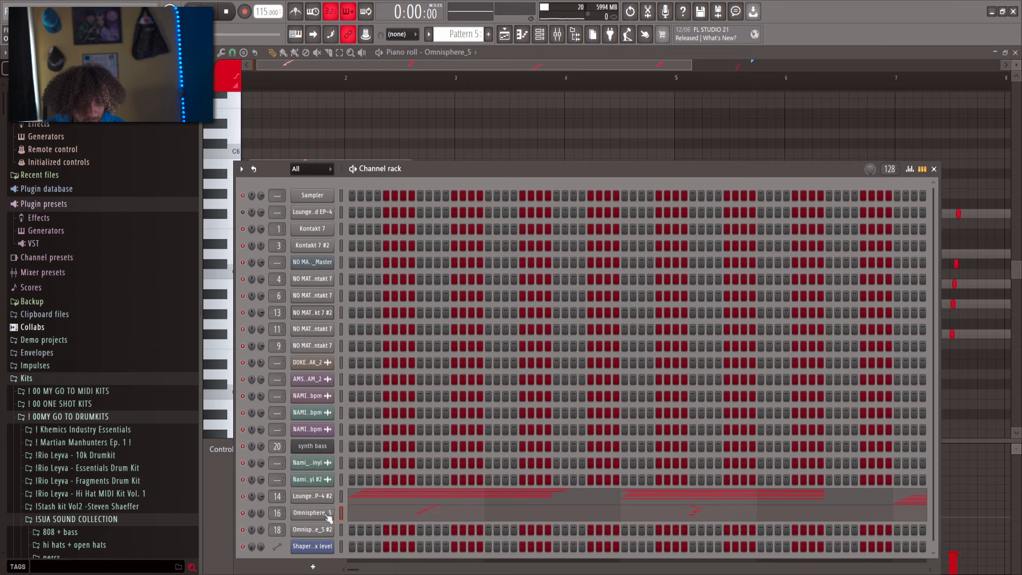
{"action": "left_click", "coordinate": [328, 515]}
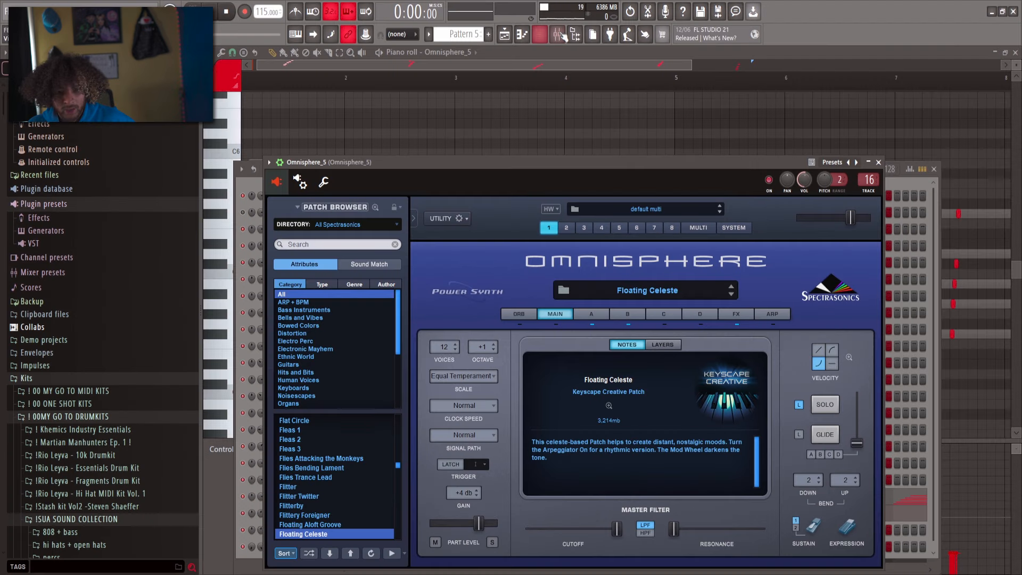
{"action": "key", "text": "F9"}
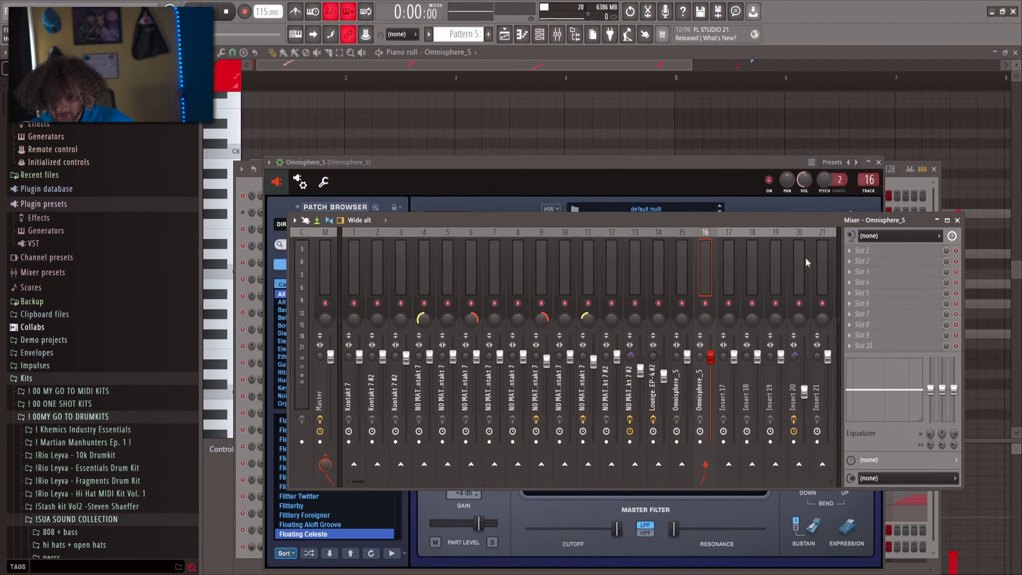
{"action": "left_click", "coordinate": [599, 110]}
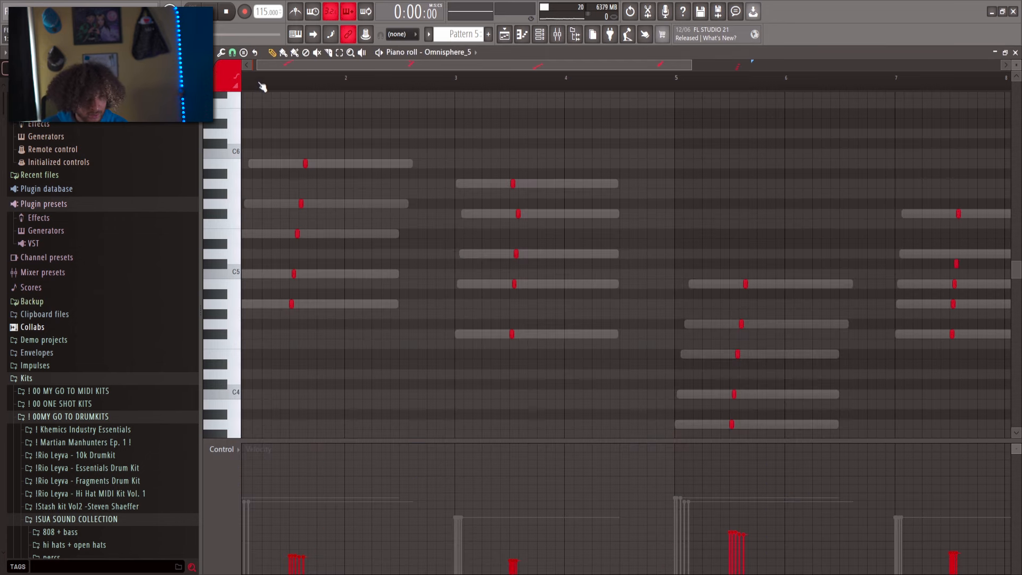
- Play Pattern 5 from the start and follow the Omnisphere_5 notes in the piano roll up to bar 9
{"action": "scroll", "coordinate": [262, 86], "scroll_direction": "left", "scroll_amount": 1}
{"action": "key", "text": "space"}
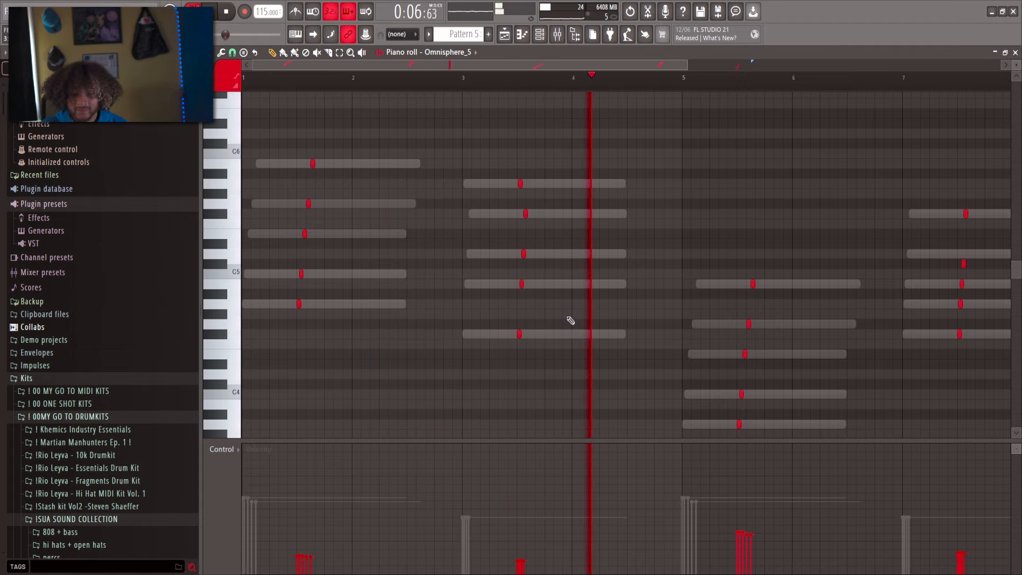
{"action": "scroll", "coordinate": [527, 314], "scroll_direction": "down", "scroll_amount": 2}
{"action": "scroll", "coordinate": [523, 304], "scroll_direction": "down", "scroll_amount": 1}
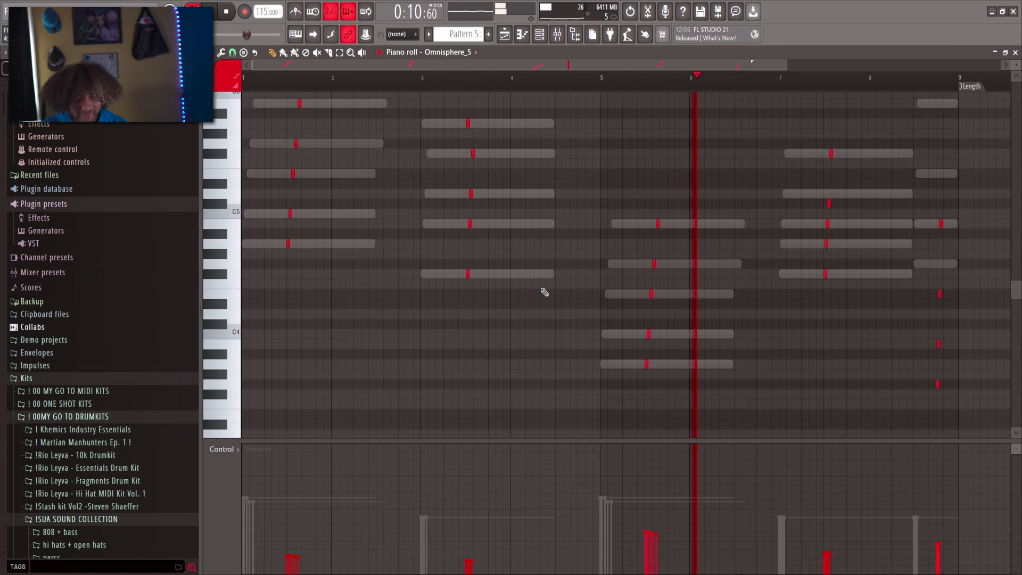
{"action": "scroll", "coordinate": [542, 289], "scroll_direction": "down", "scroll_amount": 1}
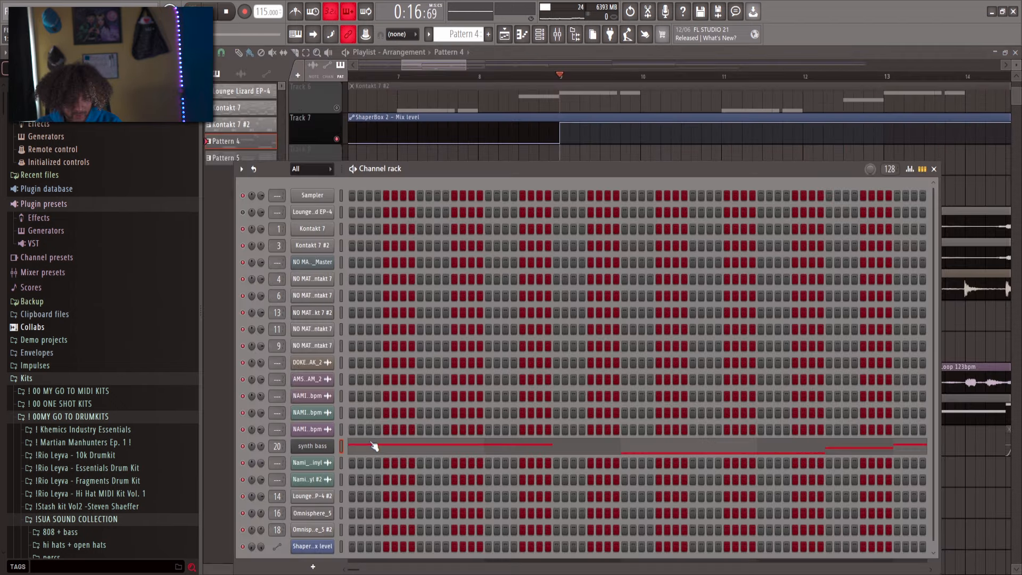
- Review the synth bass notes of Pattern 4 in the piano roll and close it
{"action": "left_click", "coordinate": [371, 444]}
{"action": "left_click", "coordinate": [524, 36]}
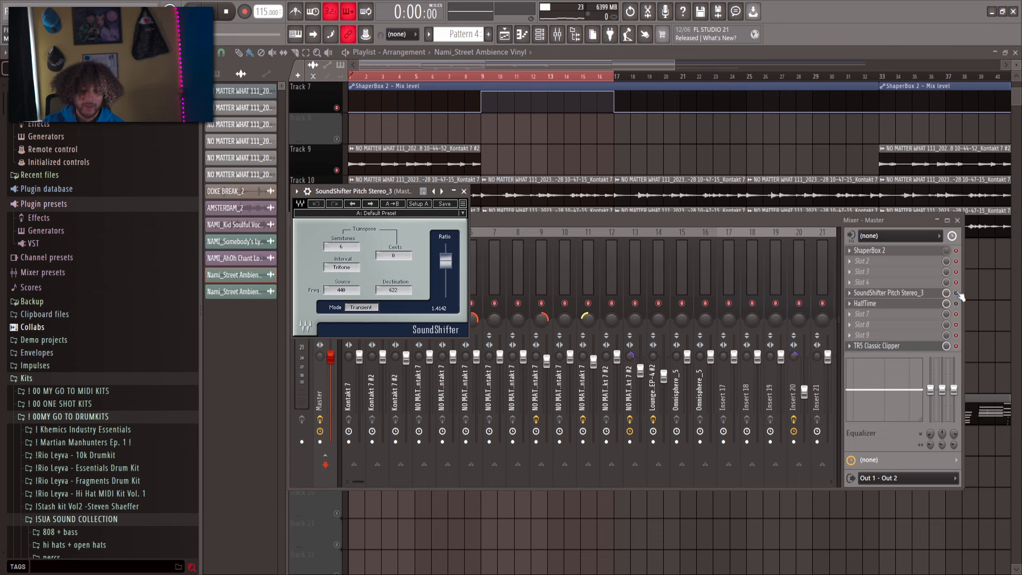
- Toggle the SoundShifter Pitch Stereo_3 slot on the Master insert, close the mixer windows and play the arrangement
{"action": "left_click", "coordinate": [960, 297]}
{"action": "left_click", "coordinate": [527, 163]}
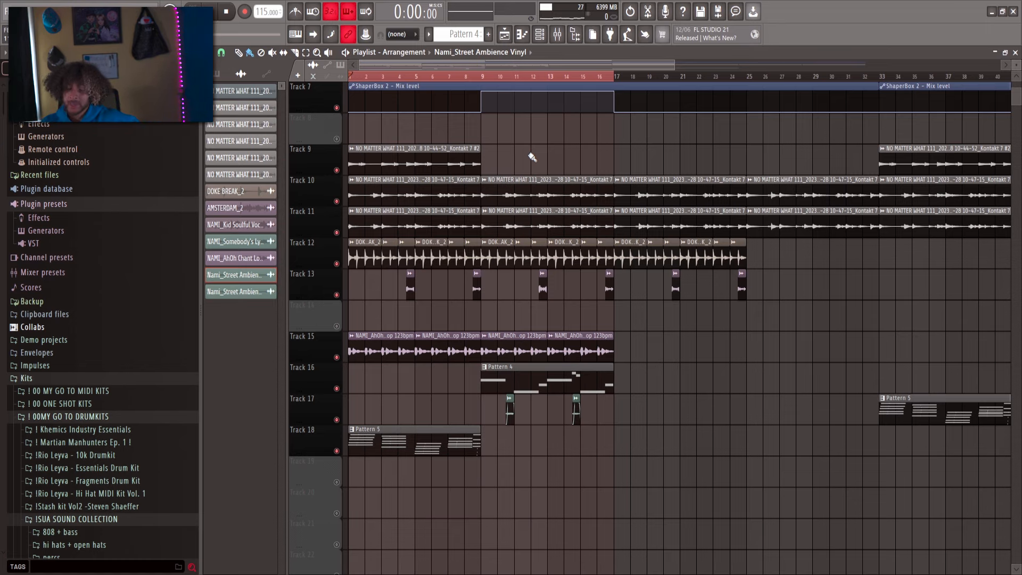
{"action": "key", "text": "space"}
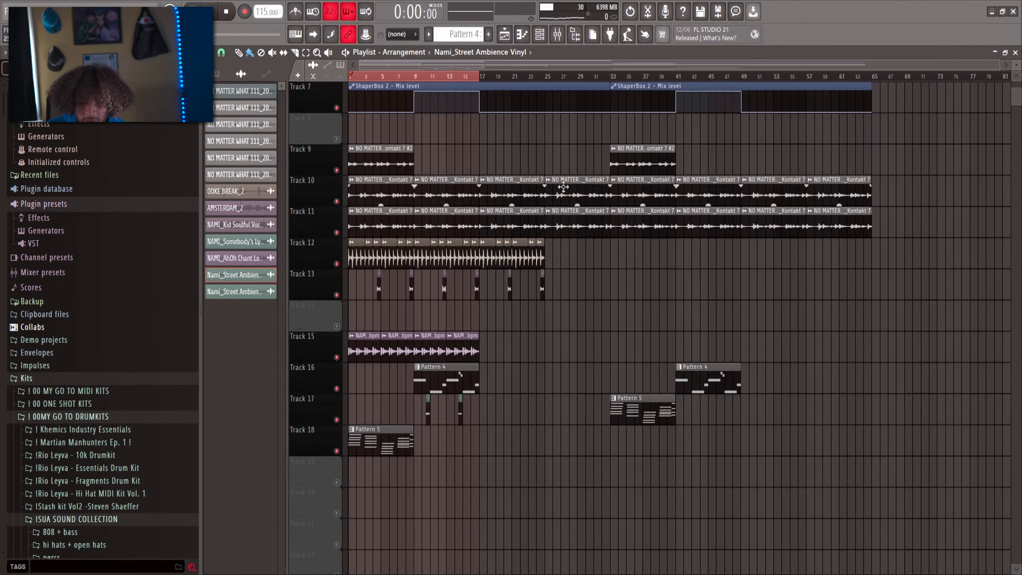
- Extend the playlist time selection over the whole arrangement up to bar 65 and check where it ends
{"action": "scroll", "coordinate": [563, 187], "scroll_direction": "up", "scroll_amount": 3}
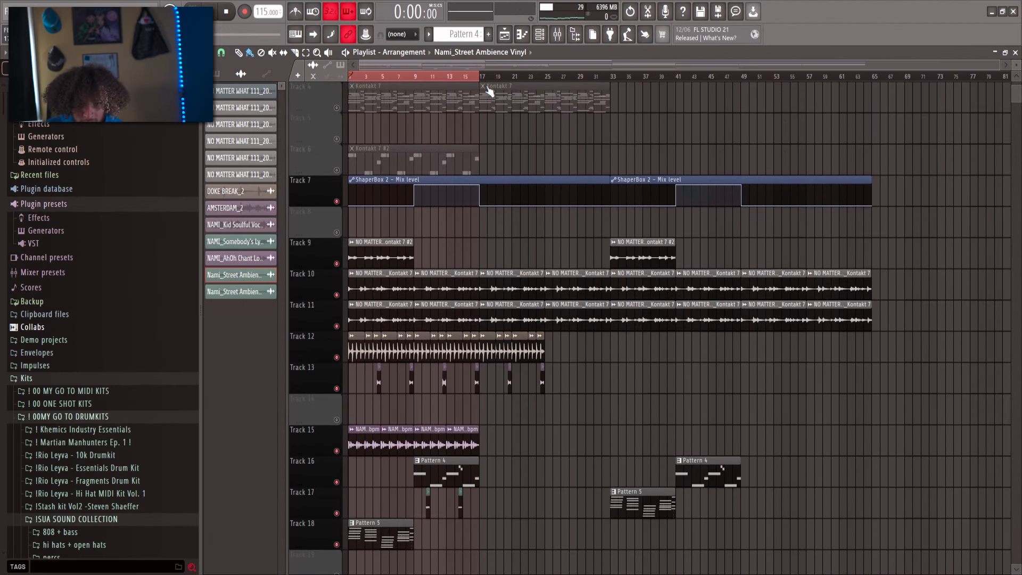
{"action": "left_click_drag", "start_coordinate": [494, 78], "coordinate": [875, 109]}
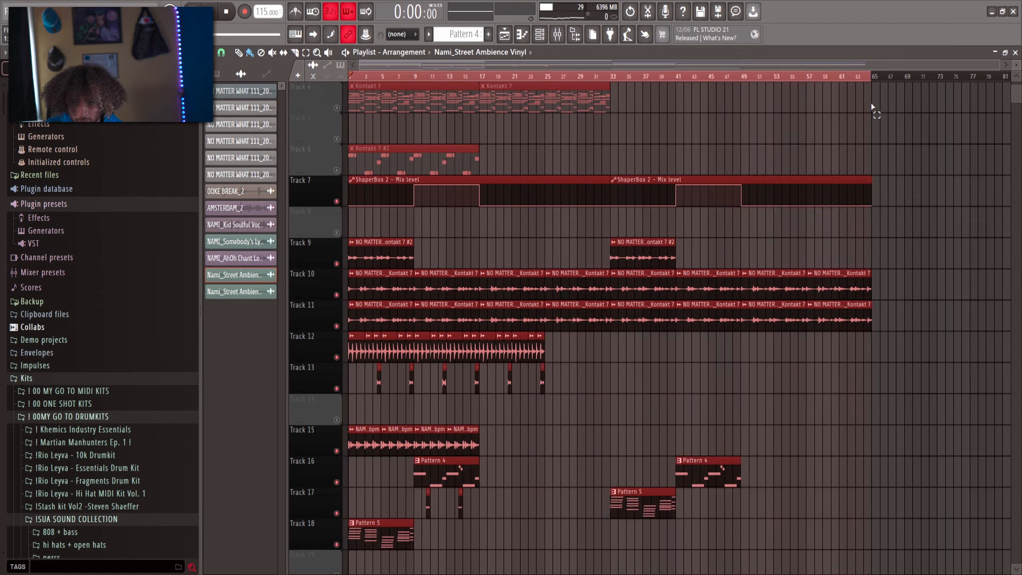
{"action": "scroll", "coordinate": [907, 136], "scroll_direction": "up", "scroll_amount": 8}
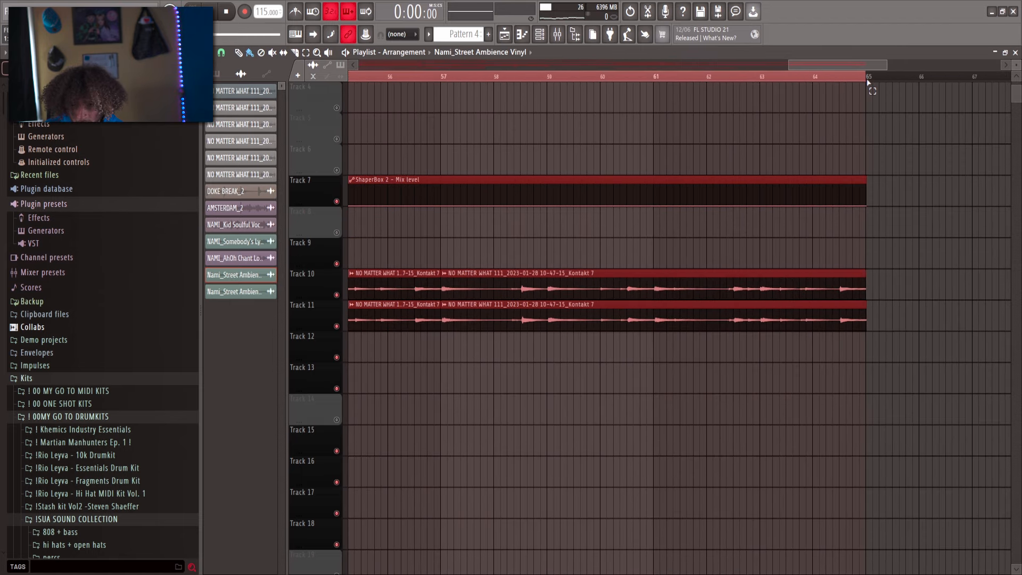
{"action": "scroll", "coordinate": [765, 221], "scroll_direction": "down", "scroll_amount": 3}
{"action": "scroll", "coordinate": [764, 221], "scroll_direction": "down", "scroll_amount": 3}
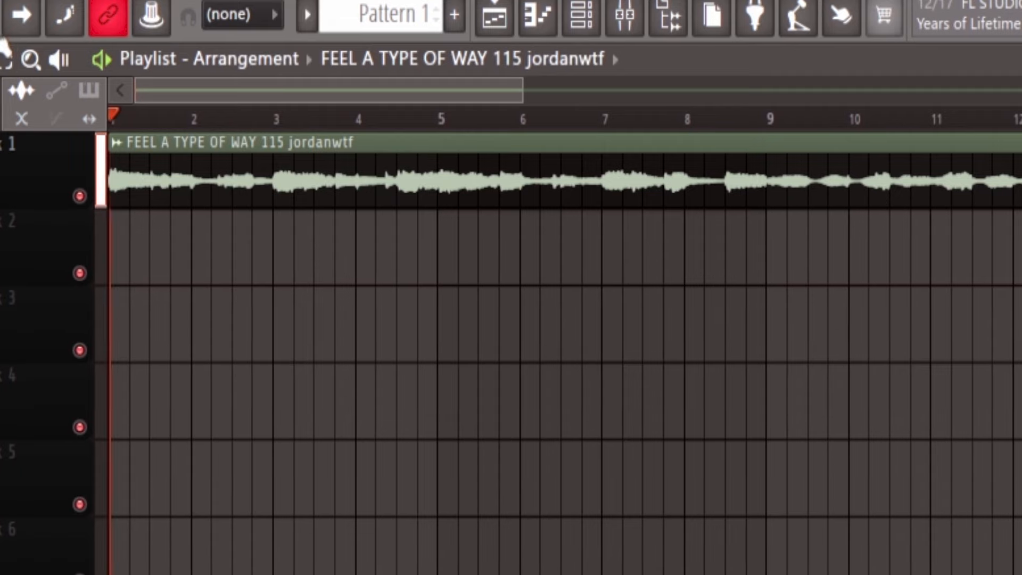
- Play the FEEL A TYPE OF WAY 115 jordanwtf clip on Track 1 from the start
{"action": "key", "text": "space"}
{"action": "scroll", "coordinate": [88, 279], "scroll_direction": "up", "scroll_amount": 8}
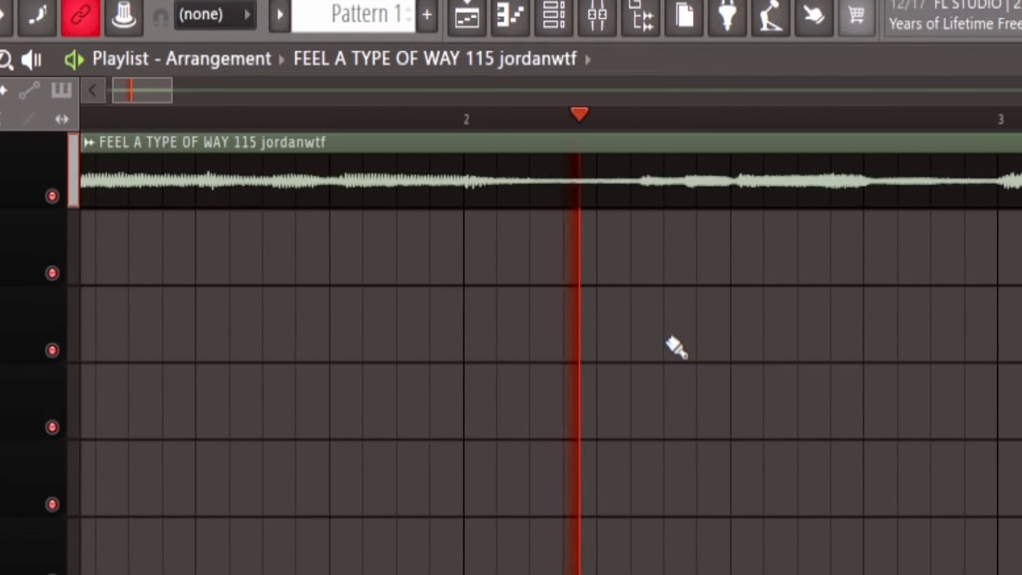
{"action": "scroll", "coordinate": [707, 326], "scroll_direction": "down", "scroll_amount": 8}
{"action": "scroll", "coordinate": [230, 422], "scroll_direction": "down", "scroll_amount": 5}
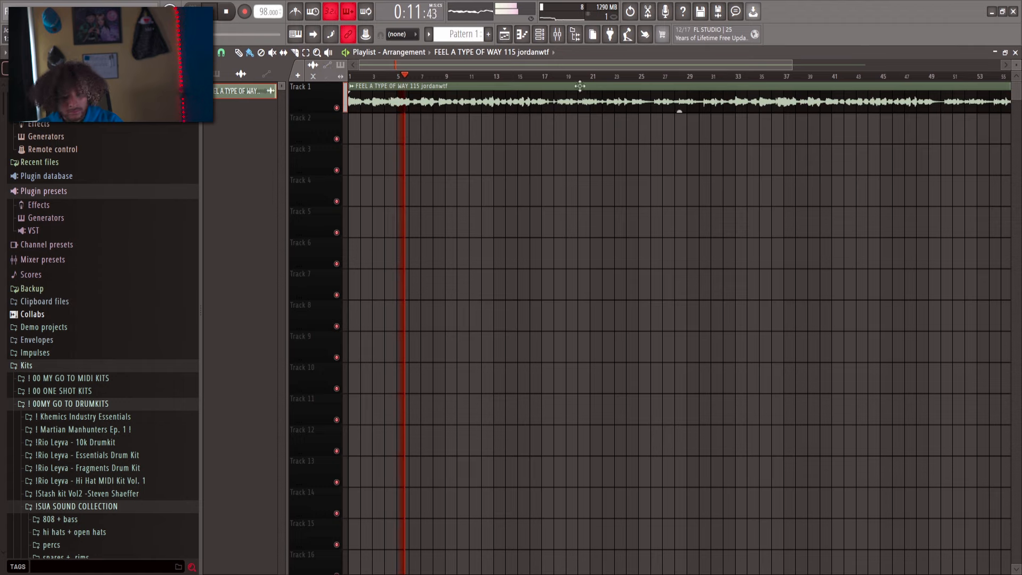
- Stop playback and slice the FEEL A TYPE OF WAY 115 jordanwtf clip on Track 1 at bar 9
{"action": "left_click", "coordinate": [463, 35]}
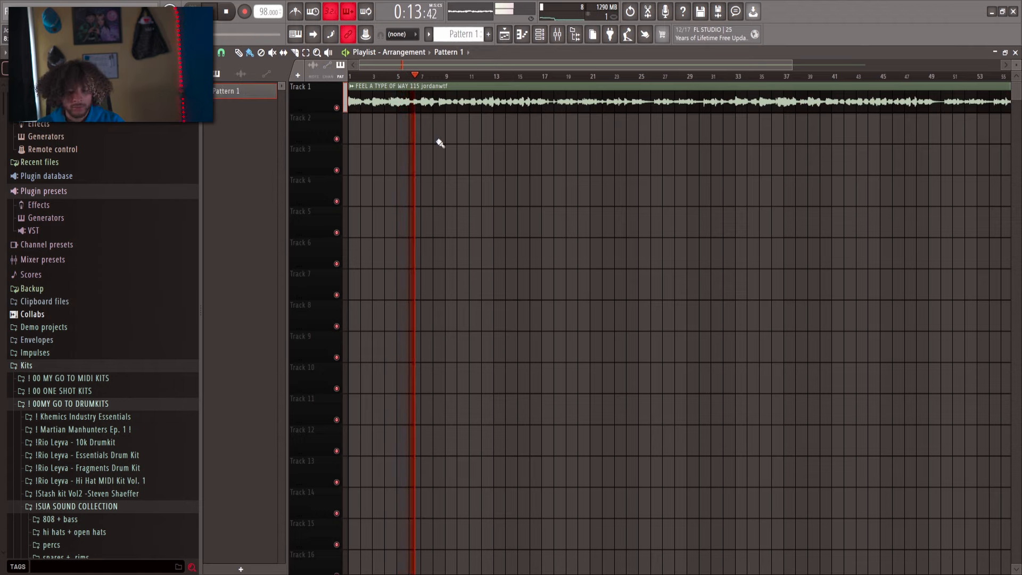
{"action": "key", "text": "space"}
{"action": "left_click_drag", "start_coordinate": [451, 79], "coordinate": [545, 83]}
{"action": "scroll", "coordinate": [446, 81], "scroll_direction": "up", "scroll_amount": 5}
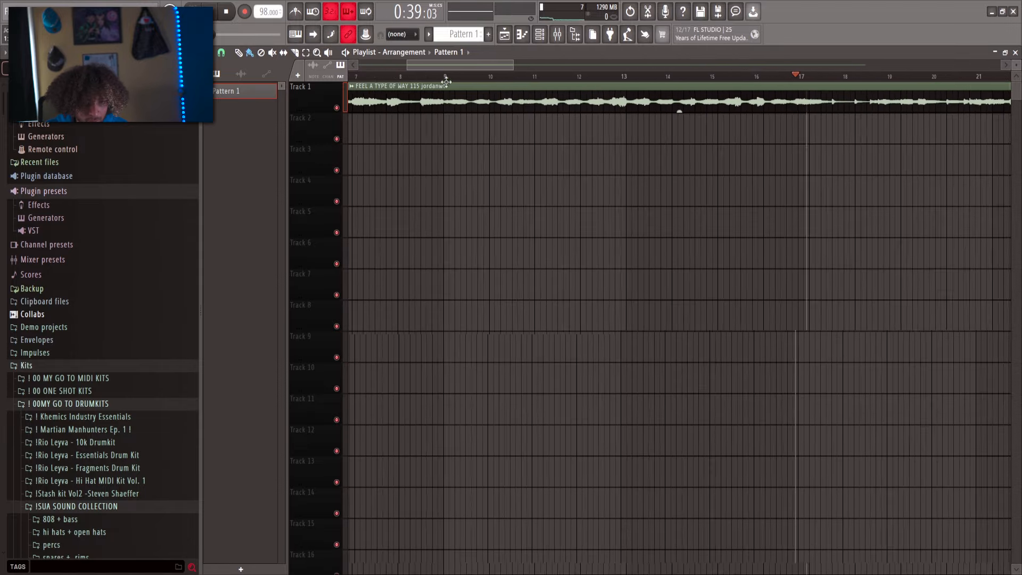
{"action": "scroll", "coordinate": [446, 81], "scroll_direction": "up", "scroll_amount": 2}
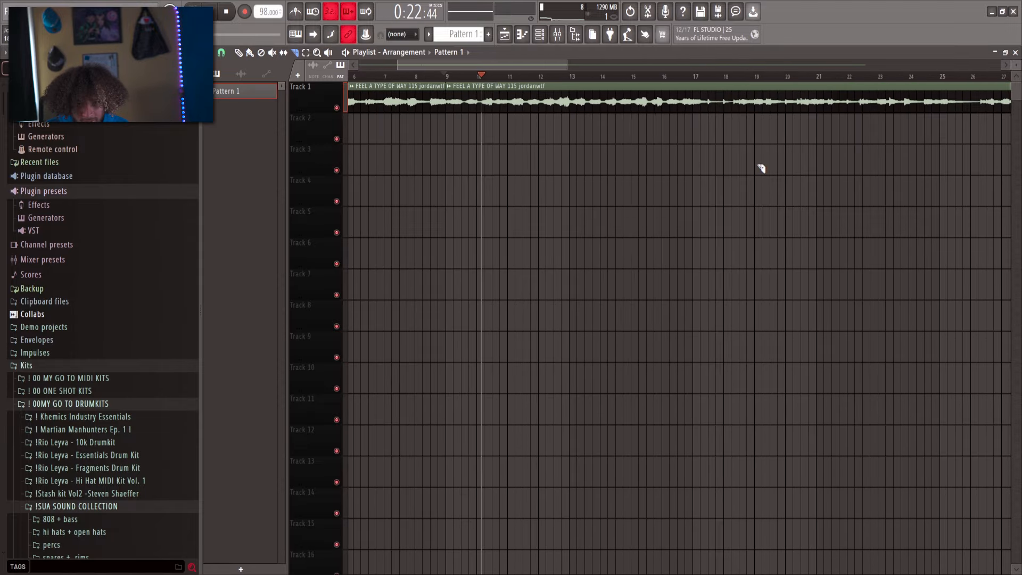
{"action": "scroll", "coordinate": [645, 111], "scroll_direction": "up", "scroll_amount": 4}
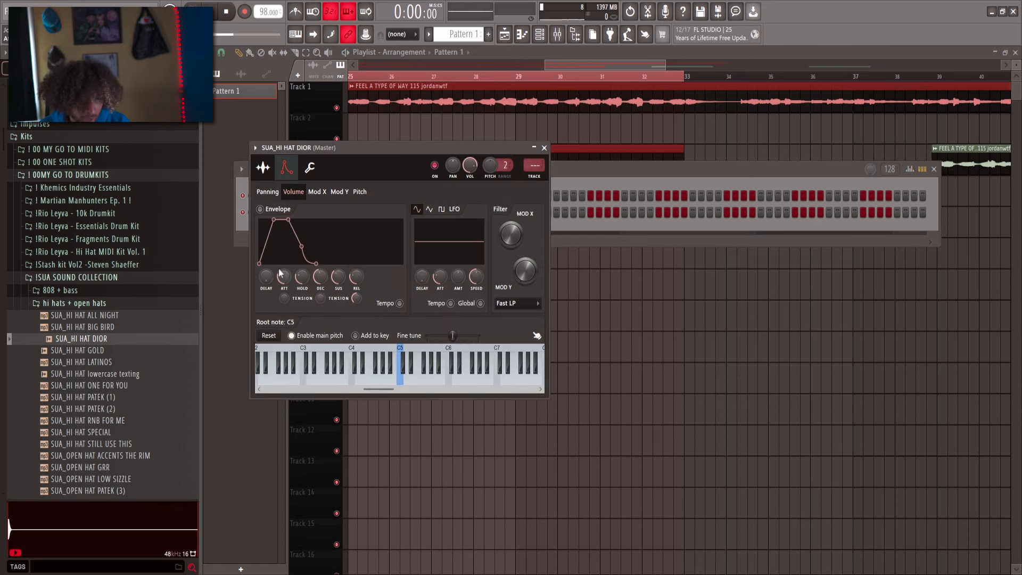
- Shape the SUA_HI HAT DIOR volume envelope into a short attack with only a hold stage and play the pattern
{"action": "scroll", "coordinate": [280, 273], "scroll_direction": "down", "scroll_amount": 5}
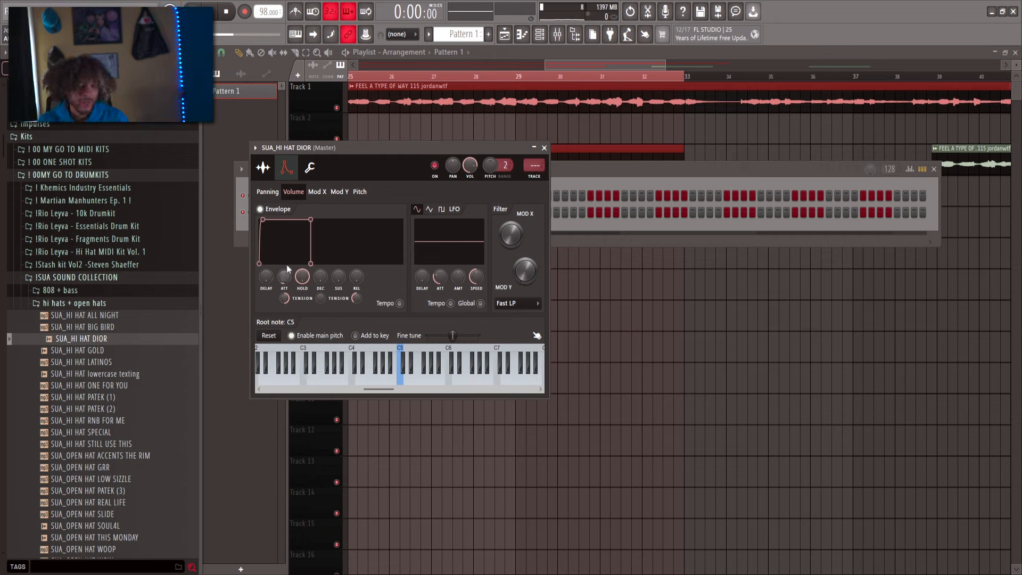
{"action": "key", "text": "space"}
{"action": "key", "text": "F6"}
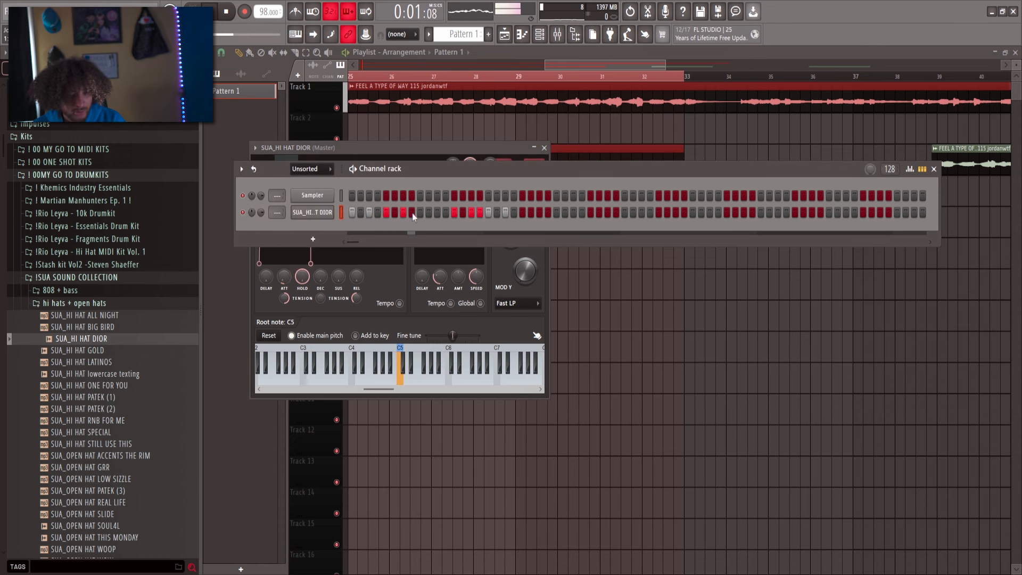
- Open the SUA_HI HAT DIOR piano roll, stop playback and delete the hi-hat notes from bar 2 onward
{"action": "key", "text": "F7"}
{"action": "scroll", "coordinate": [261, 239], "scroll_direction": "up", "scroll_amount": 3}
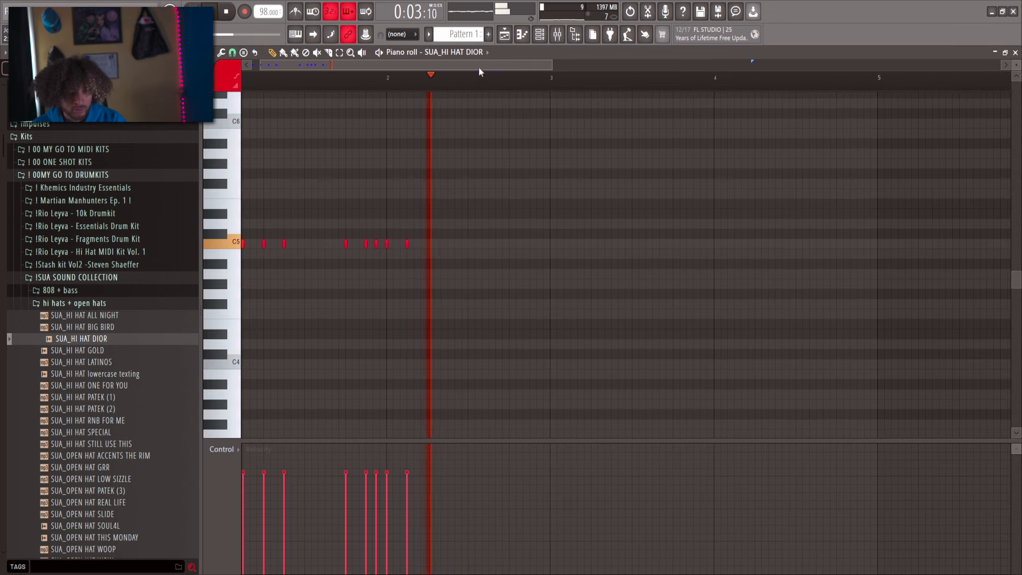
{"action": "key", "text": "space"}
{"action": "left_click_drag", "start_coordinate": [415, 230], "coordinate": [381, 262]}
{"action": "key", "text": "Delete"}
- Duplicate the bar 1 hi-hat notes across the following bars and lower the velocity of the second hit
{"action": "left_click_drag", "start_coordinate": [392, 77], "coordinate": [3, 292]}
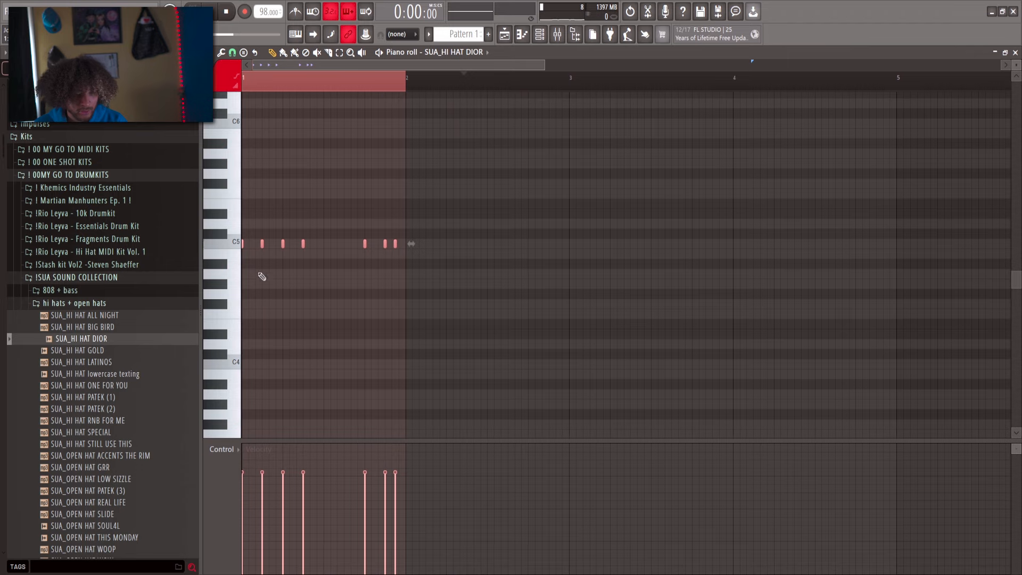
{"action": "key", "text": "ctrl+b"}
{"action": "key", "text": "ctrl+d"}
{"action": "left_click", "coordinate": [262, 496]}
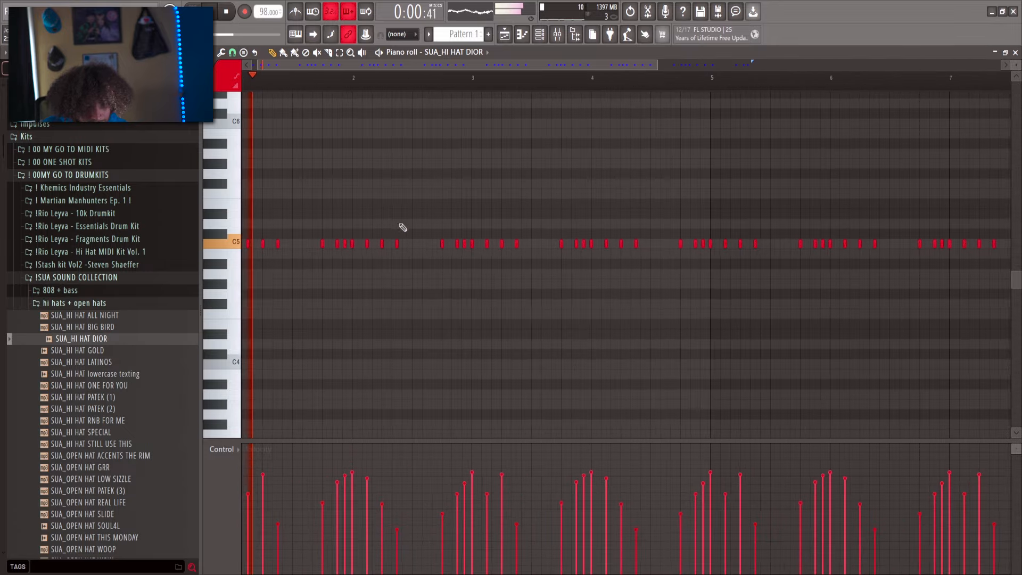
- Delete the hi-hat notes from bar 3 onward and repeat the first two bars up to bar 9
{"action": "scroll", "coordinate": [511, 298], "scroll_direction": "down", "scroll_amount": 3}
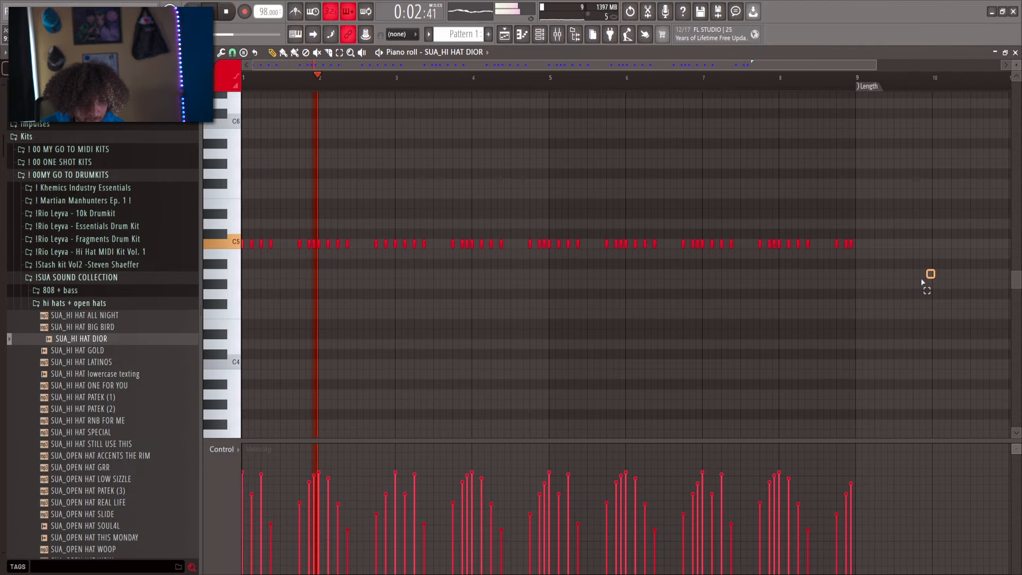
{"action": "left_click_drag", "start_coordinate": [935, 279], "coordinate": [386, 228]}
{"action": "key", "text": "Delete"}
{"action": "key", "text": "ctrl+a"}
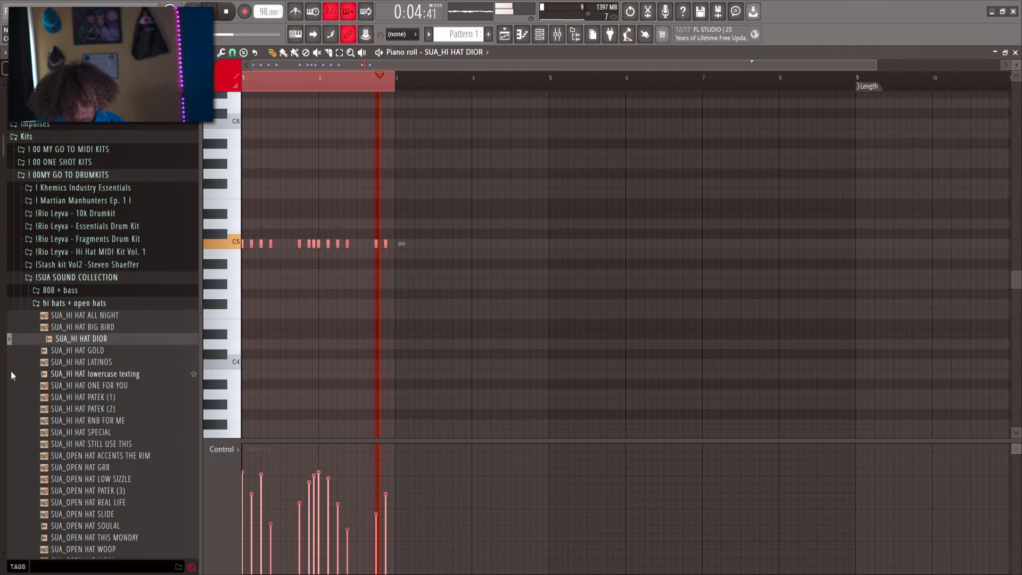
{"action": "key", "text": "ctrl+b"}
{"action": "key", "text": "ctrl+b"}
{"action": "key", "text": "ctrl+b"}
{"action": "key", "text": "ctrl+d"}
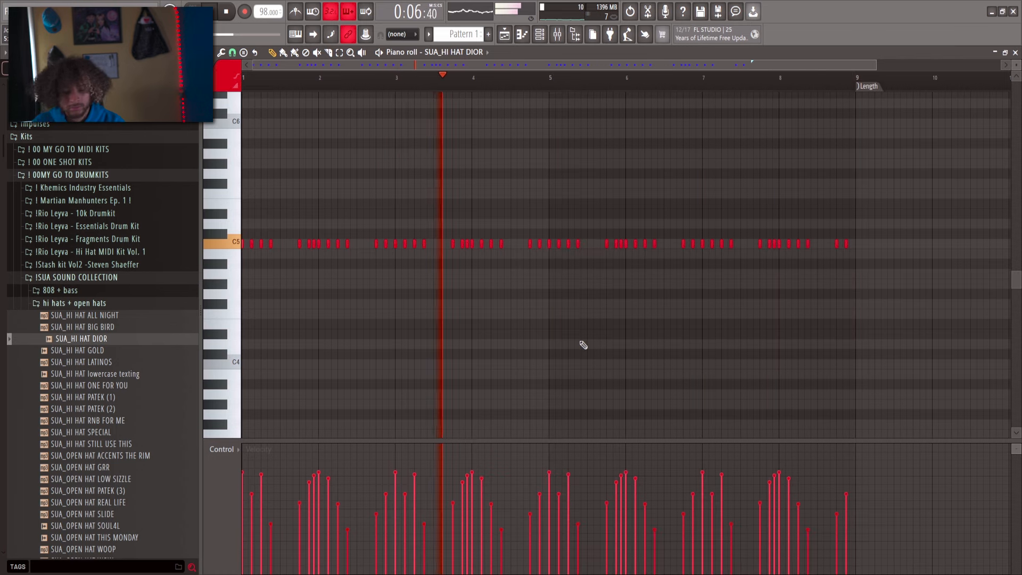
- Paint a fast hi-hat roll over the third beat of bar 4 on the C5 row
{"action": "scroll", "coordinate": [486, 267], "scroll_direction": "up", "scroll_amount": 4}
{"action": "left_click", "coordinate": [593, 244]}
{"action": "left_click", "coordinate": [636, 243]}
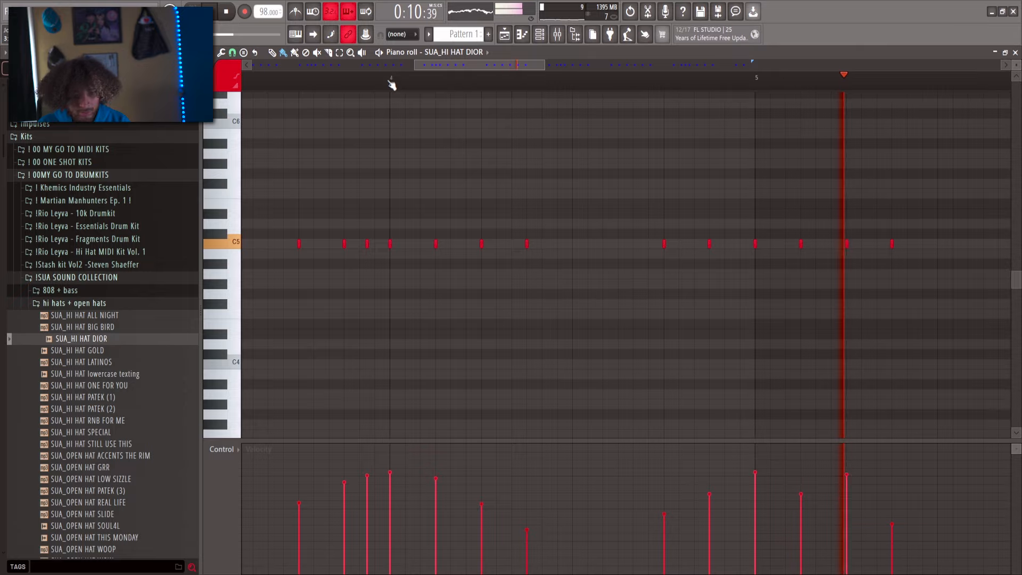
{"action": "left_click_drag", "start_coordinate": [573, 245], "coordinate": [650, 245]}
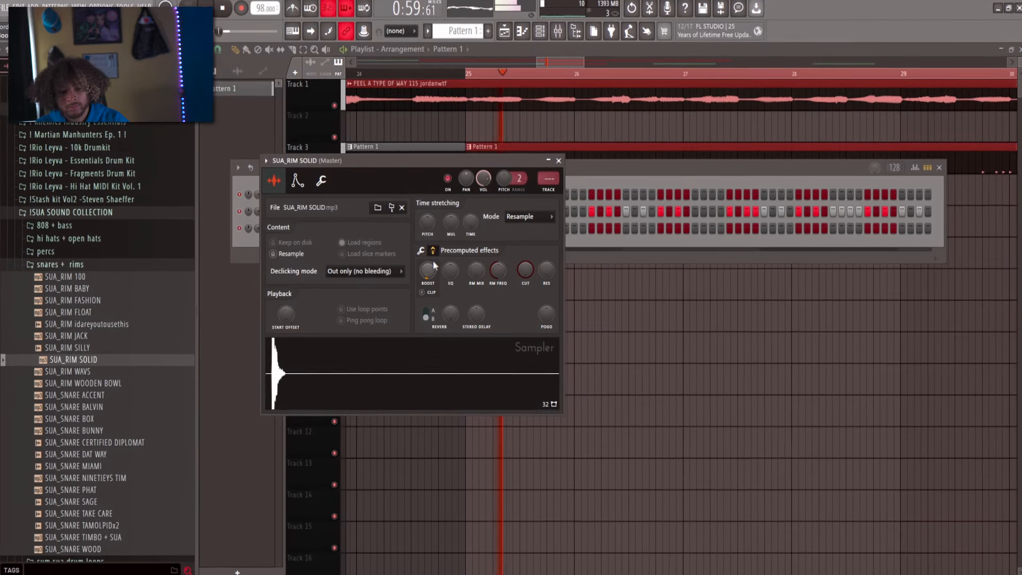
- Close the SUA_RIM SOLID sampler settings and add rim hits on steps 25 and 41 of its channel
{"action": "left_click", "coordinate": [556, 162]}
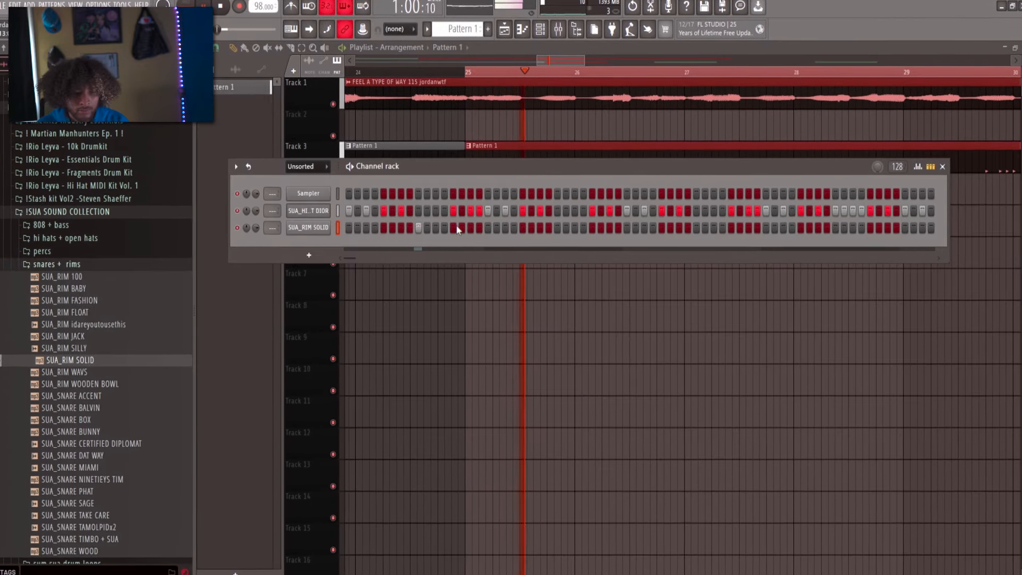
{"action": "left_click", "coordinate": [556, 228]}
{"action": "left_click", "coordinate": [699, 227]}
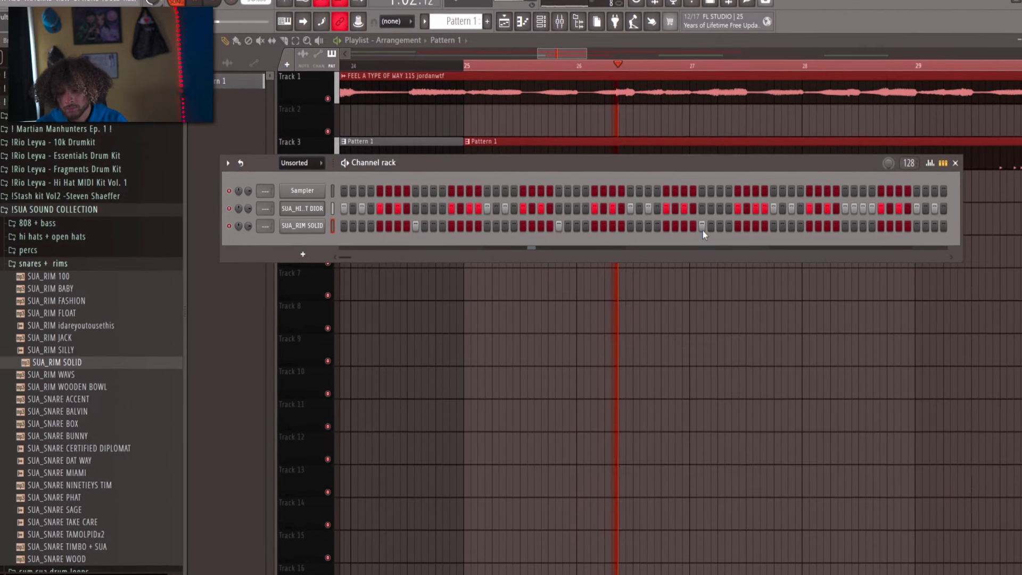
- Open the SUA_RIM SOLID piano roll and place the fourth rim hit on the last beat of bar 4
{"action": "right_click", "coordinate": [318, 227]}
{"action": "left_click", "coordinate": [341, 229]}
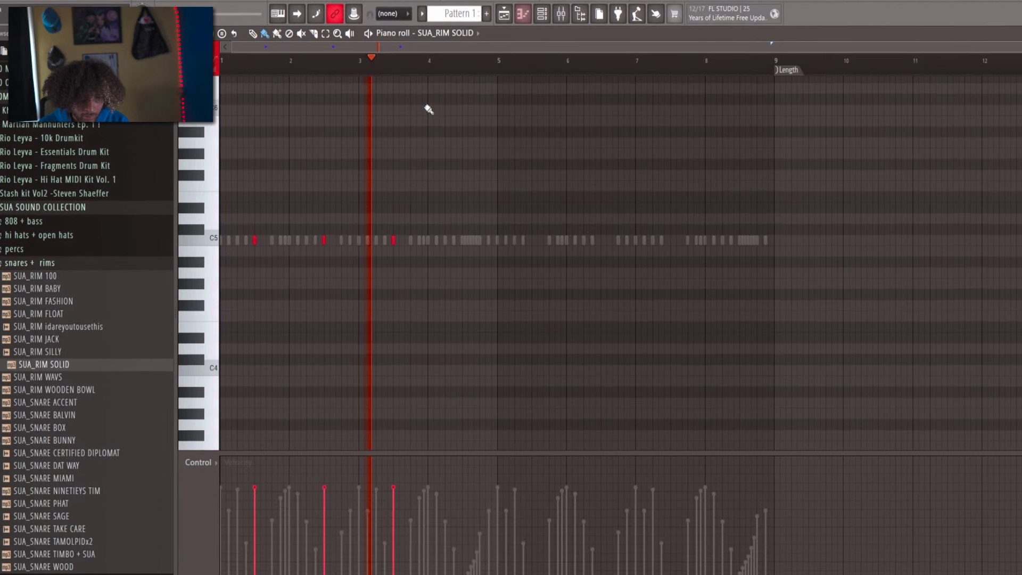
{"action": "left_click", "coordinate": [464, 240]}
{"action": "right_click", "coordinate": [462, 240]}
{"action": "scroll", "coordinate": [463, 241], "scroll_direction": "up", "scroll_amount": 2}
{"action": "left_click_drag", "start_coordinate": [484, 239], "coordinate": [477, 239]}
{"action": "right_click", "coordinate": [479, 239]}
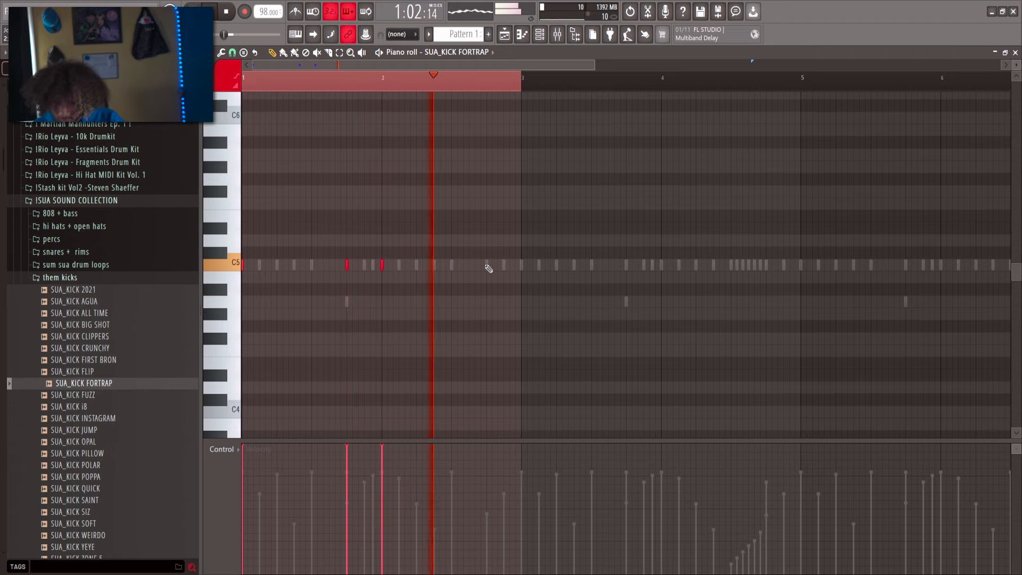
- Duplicate the SUA_KICK FORTRAP notes of bars 1 and 2 into bars 3 and 4 and move the middle copied kick two steps later
{"action": "key", "text": "ctrl+b"}
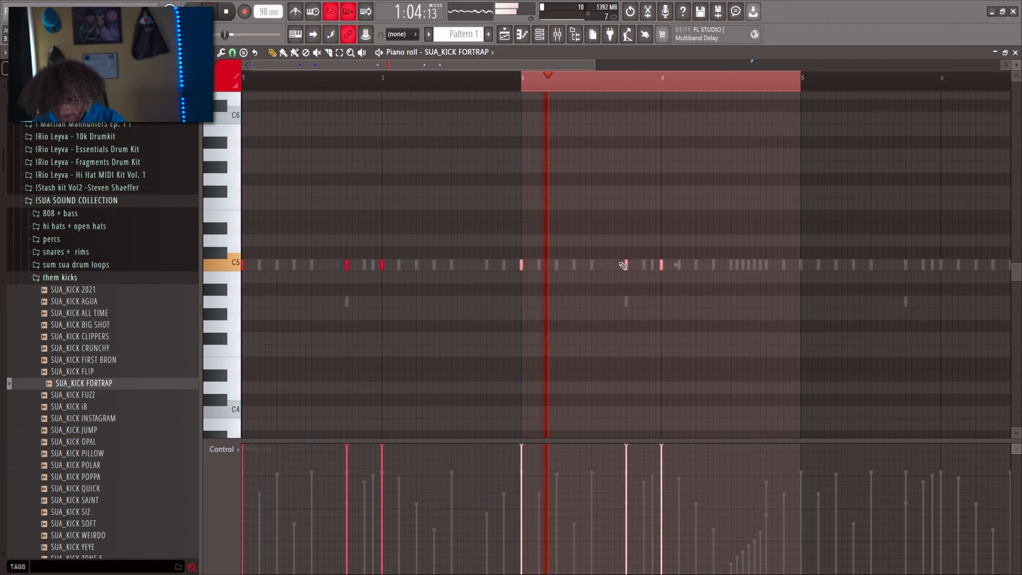
{"action": "left_click_drag", "start_coordinate": [625, 268], "coordinate": [644, 268]}
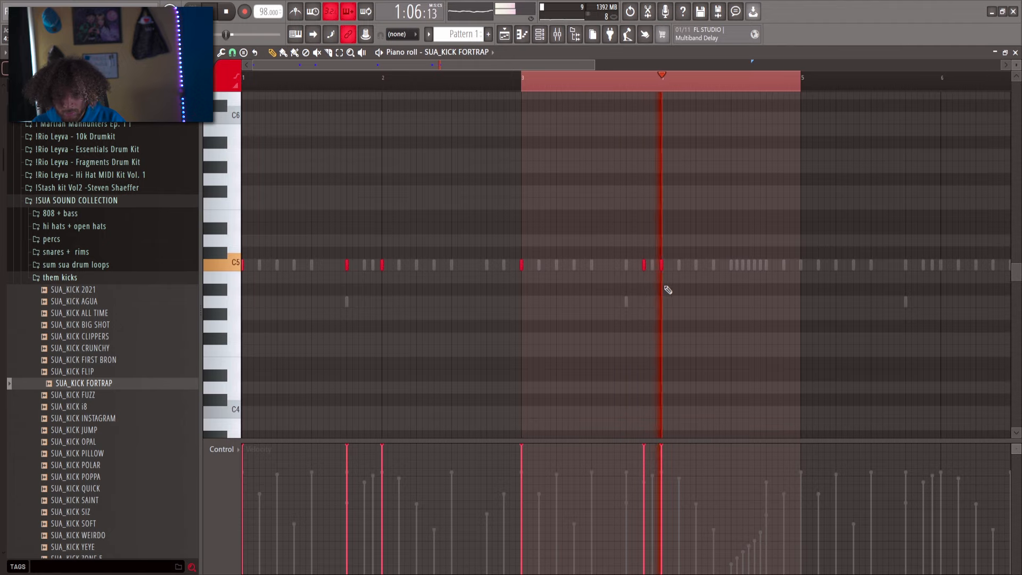
{"action": "scroll", "coordinate": [641, 301], "scroll_direction": "down", "scroll_amount": 2}
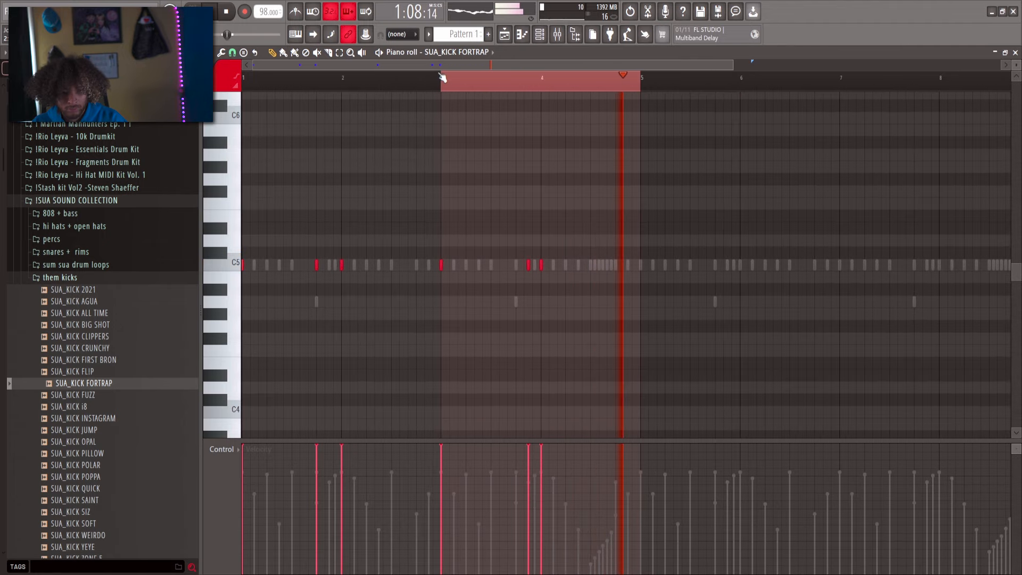
- Repeat the four-bar SUA_KICK FORTRAP pattern over bars 5 to 8 and close the piano roll
{"action": "left_click_drag", "start_coordinate": [441, 78], "coordinate": [243, 83]}
{"action": "key", "text": "ctrl+b"}
{"action": "key", "text": "ctrl+d"}
{"action": "key", "text": "F7"}
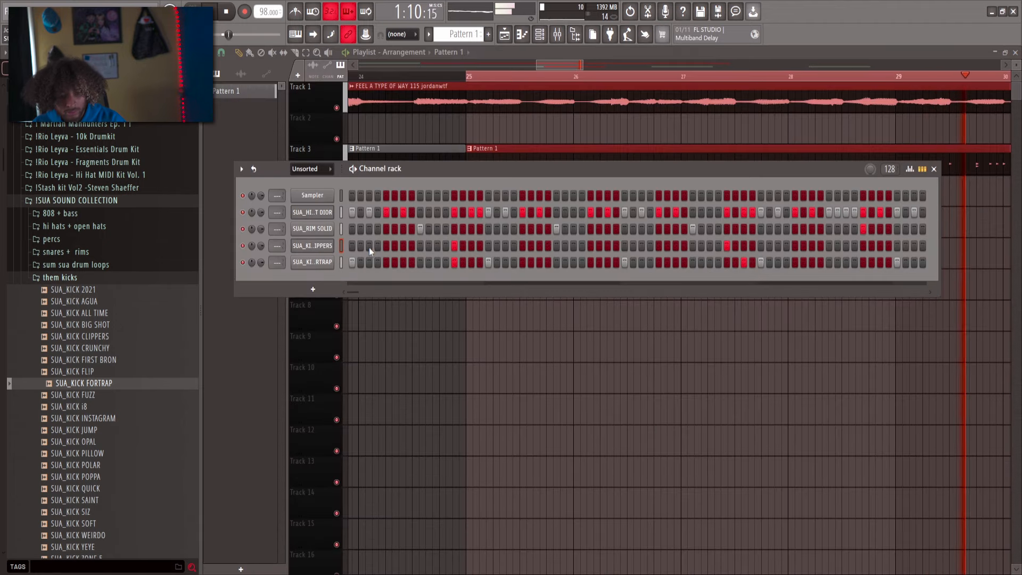
- Open the SUA_KICK CLIPPERS piano roll and move its notes in bars 3 and 7 two steps later
{"action": "left_click", "coordinate": [368, 247]}
{"action": "scroll", "coordinate": [612, 309], "scroll_direction": "down", "scroll_amount": 2}
{"action": "left_click", "coordinate": [674, 302], "text": "ctrl+shift"}
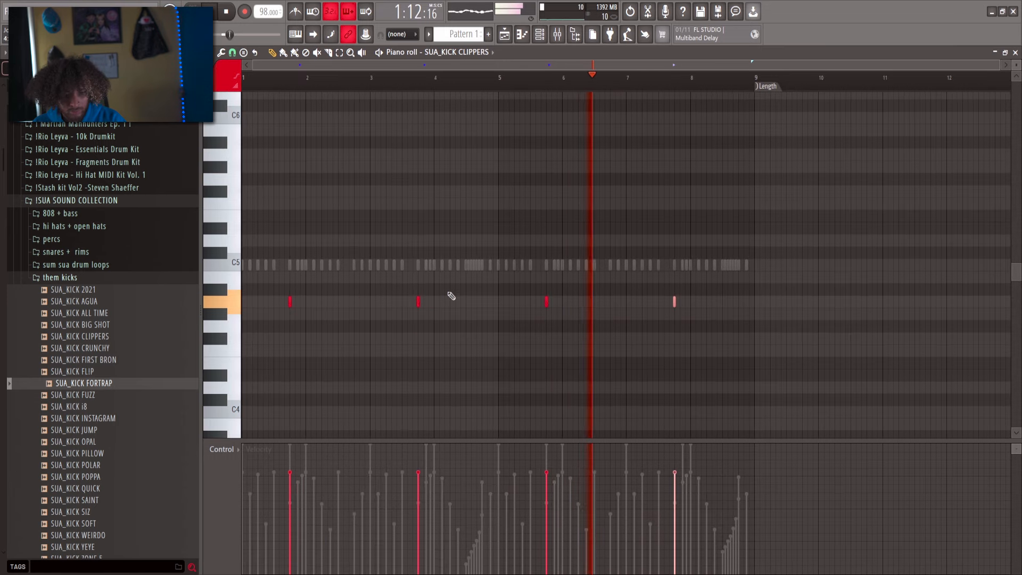
{"action": "left_click", "coordinate": [419, 302], "text": "ctrl+shift"}
{"action": "left_click_drag", "start_coordinate": [419, 303], "coordinate": [428, 303]}
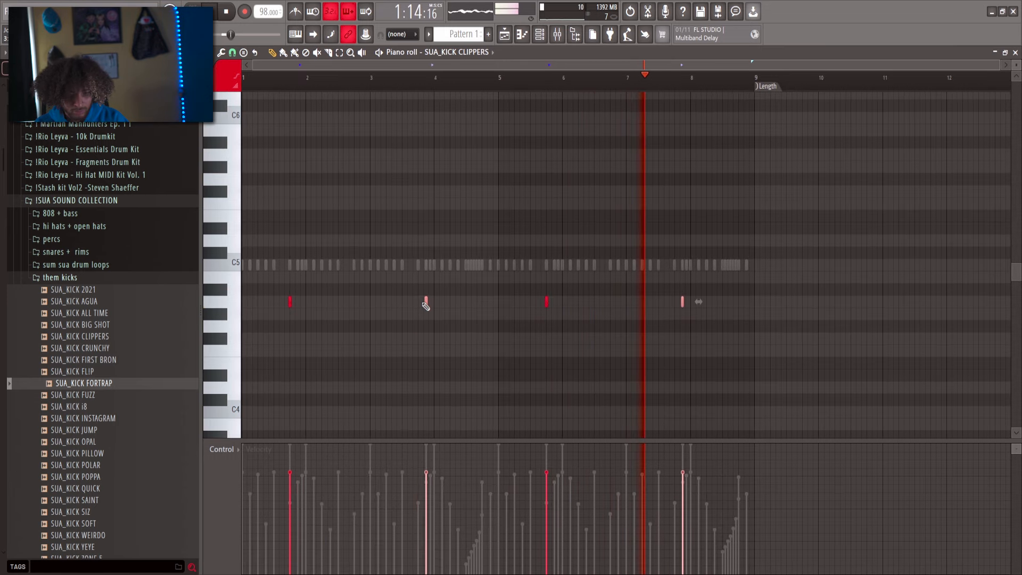
{"action": "scroll", "coordinate": [423, 327], "scroll_direction": "up", "scroll_amount": 2}
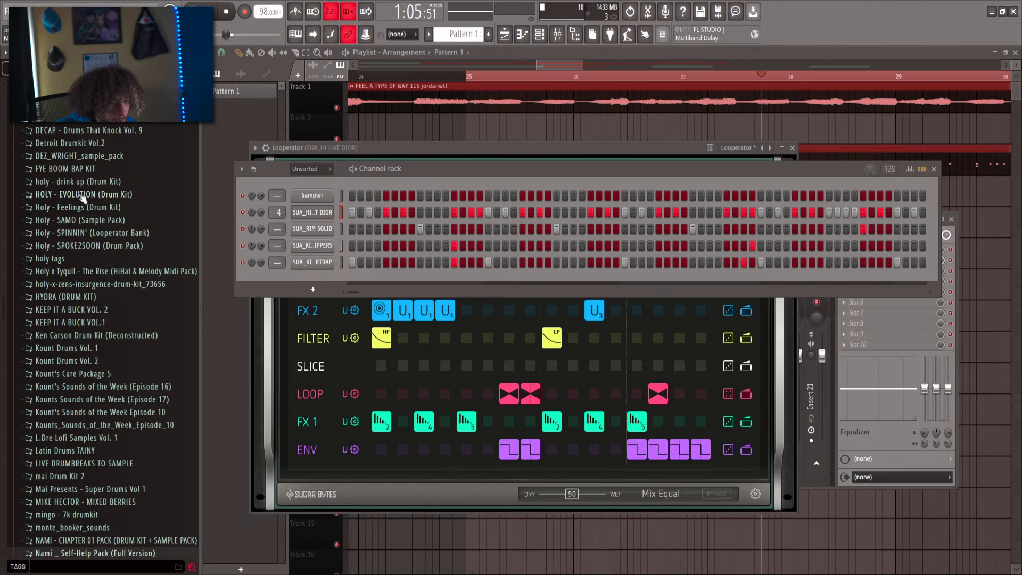
- Browse to the Holy - SPOKE2SOON hihats and add another Rollie (HH) sample to the channel rack
{"action": "left_click", "coordinate": [94, 208]}
{"action": "left_click", "coordinate": [74, 260]}
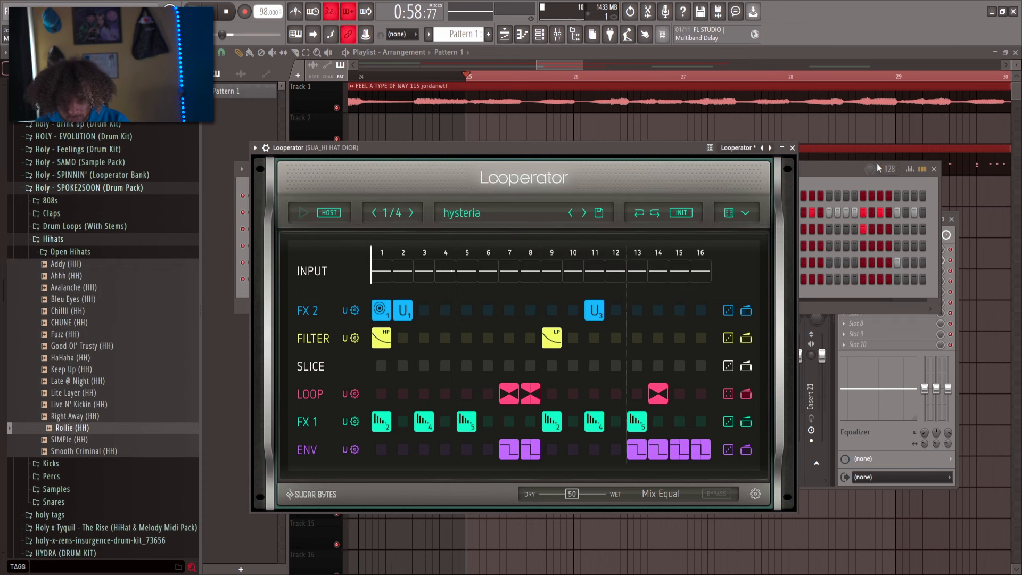
{"action": "left_click", "coordinate": [879, 168]}
{"action": "left_click_drag", "start_coordinate": [73, 428], "coordinate": [325, 294]}
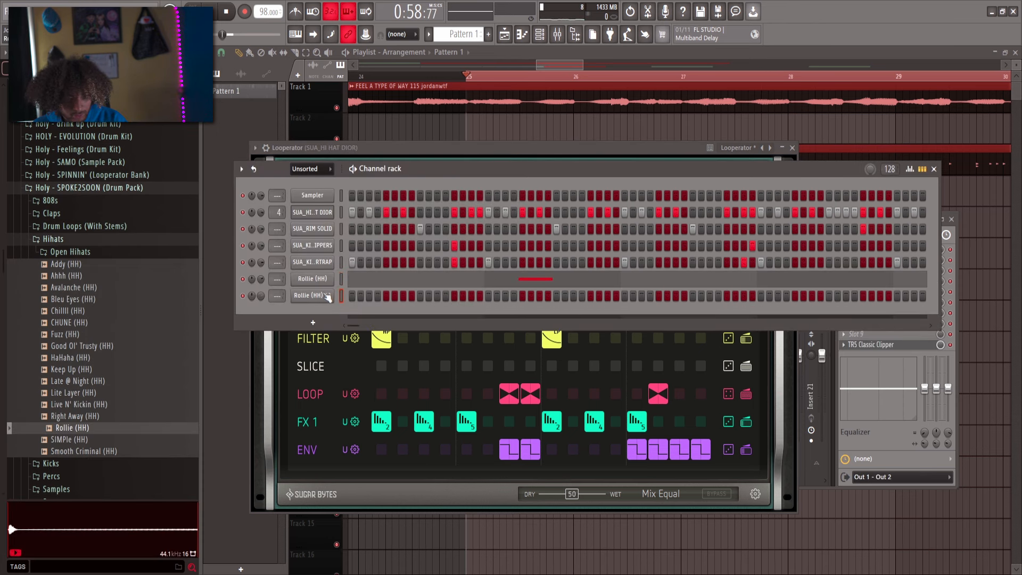
- Reverse the newly added Rollie (HH) sample and leave Normalize switched off
{"action": "left_click", "coordinate": [325, 296]}
{"action": "left_click", "coordinate": [486, 351]}
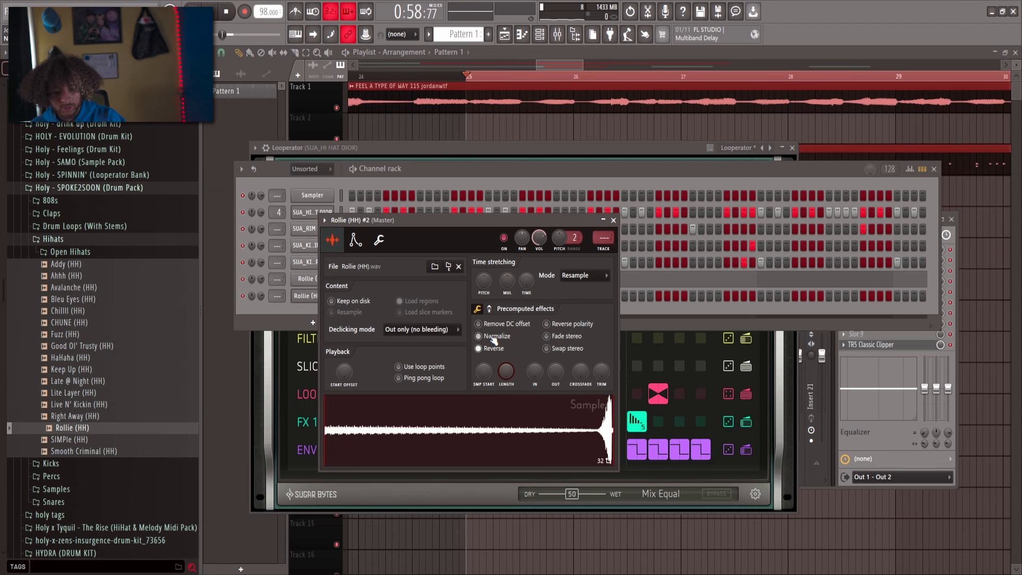
{"action": "left_click", "coordinate": [492, 337]}
{"action": "left_click", "coordinate": [313, 297]}
- Program a one-beat C5 note for the reversed Rollie (HH) #2 sample and listen to it with the pattern
{"action": "key", "text": "F7"}
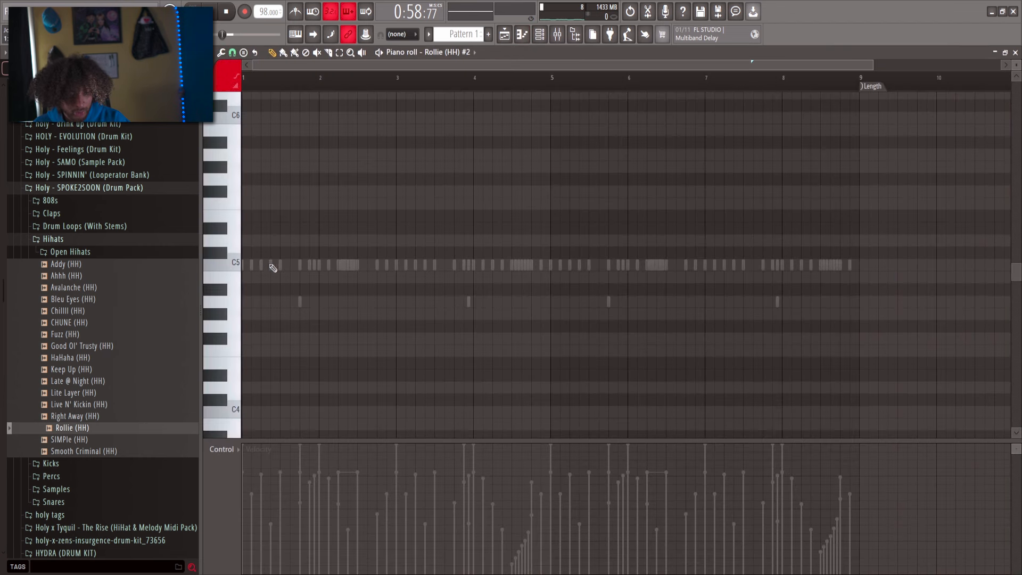
{"action": "key", "text": "F7"}
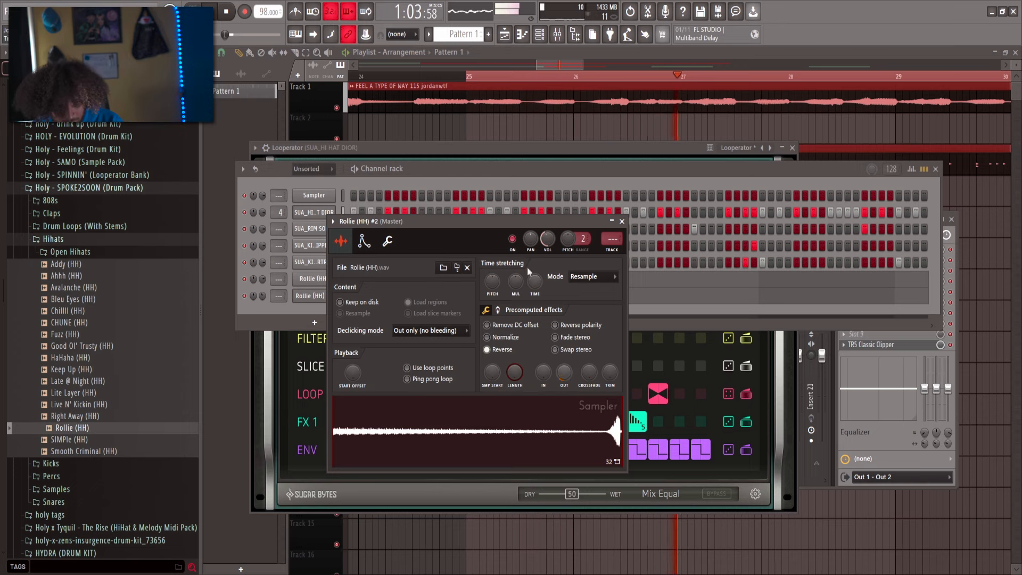
{"action": "key", "text": "F7"}
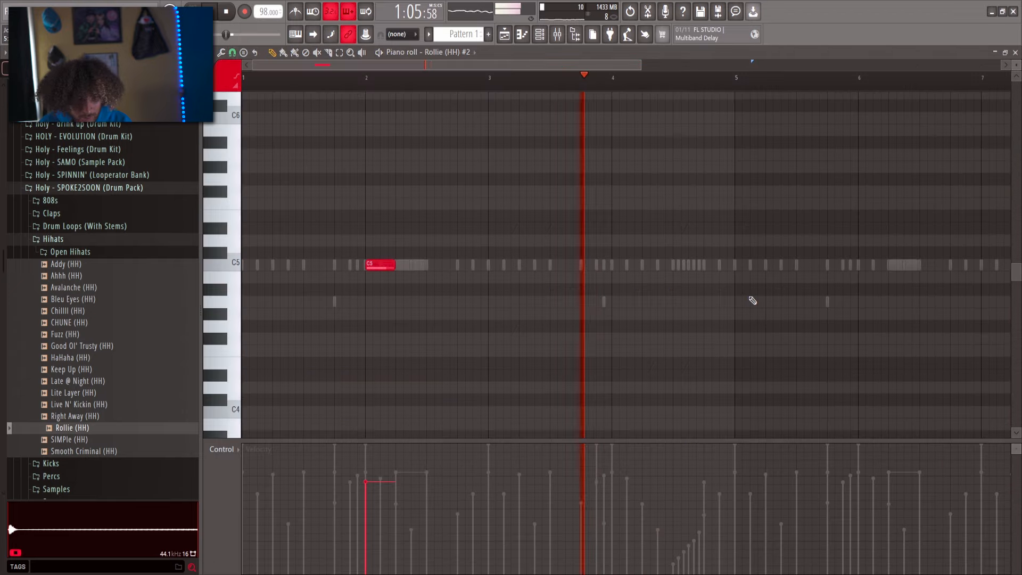
{"action": "key", "text": "F7"}
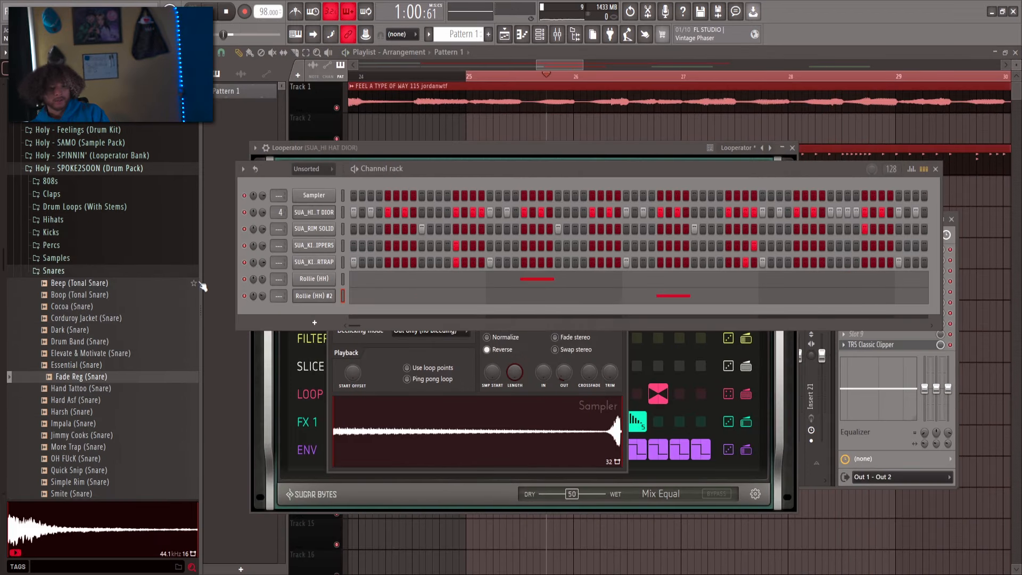
- Add the Corduroy Jacket and Hand Tattoo snares to the channel rack, auditioning other snares in between
{"action": "left_click", "coordinate": [104, 318]}
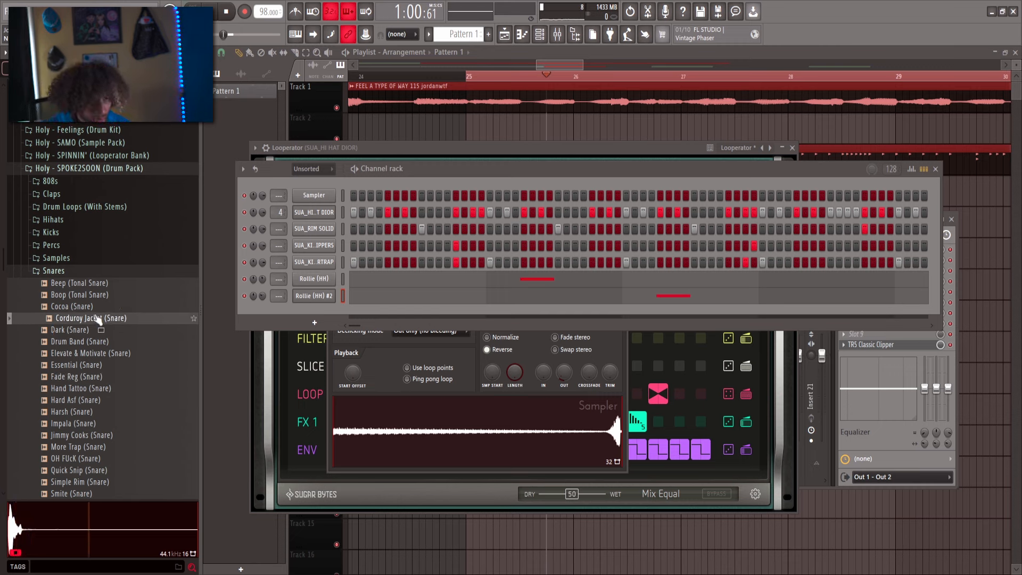
{"action": "left_click_drag", "start_coordinate": [361, 326], "coordinate": [361, 326]}
{"action": "left_click", "coordinate": [133, 412]}
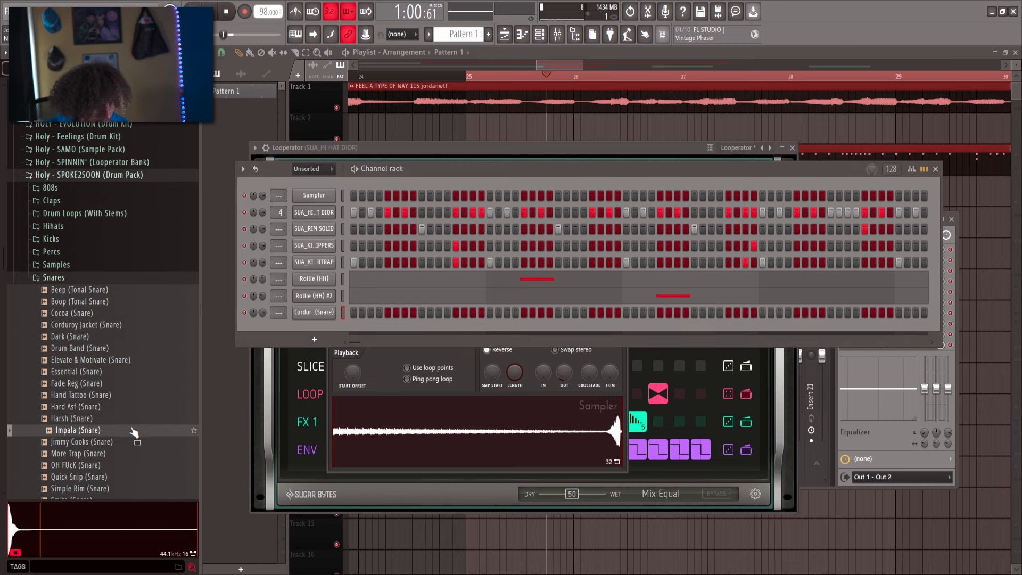
{"action": "scroll", "coordinate": [133, 415], "scroll_direction": "down", "scroll_amount": 2}
{"action": "left_click", "coordinate": [107, 361]}
{"action": "left_click", "coordinate": [107, 328]}
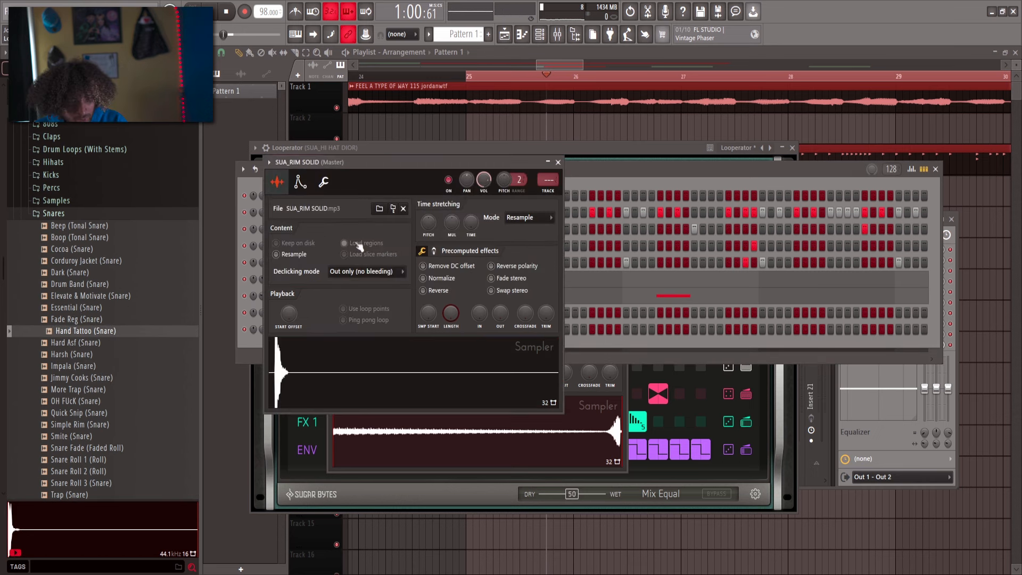
- Adjust SUA_RIM SOLID's time-stretch multiplier, trim its sample start slightly and play the pattern
{"action": "left_click_drag", "start_coordinate": [452, 222], "coordinate": [452, 229]}
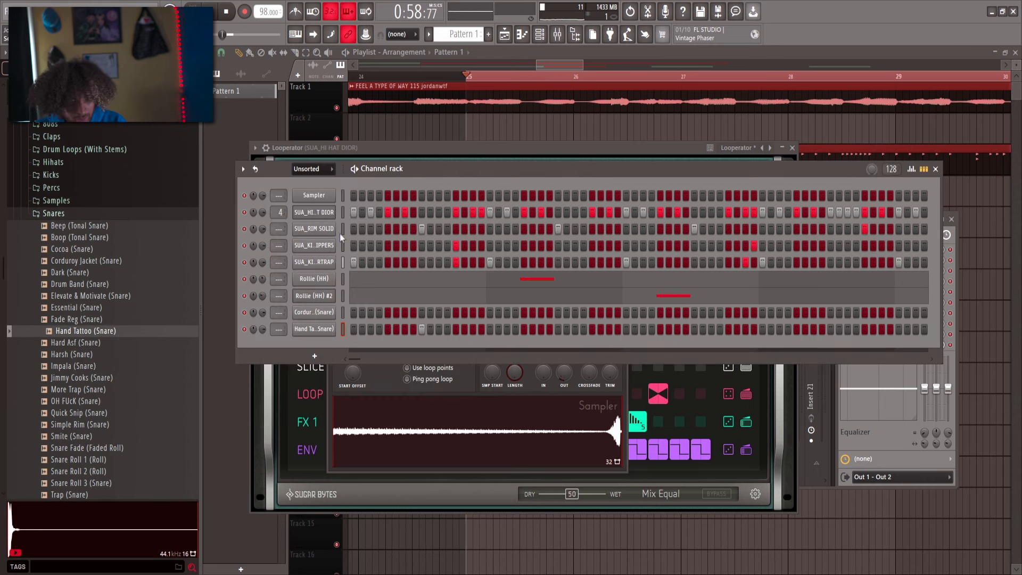
{"action": "left_click", "coordinate": [340, 233]}
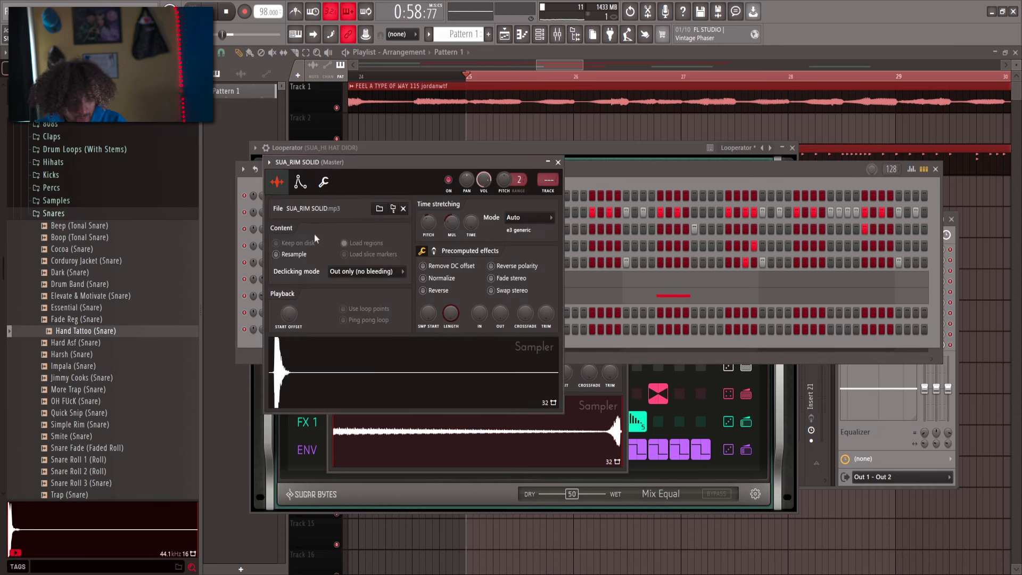
{"action": "left_click_drag", "start_coordinate": [429, 320], "coordinate": [428, 315]}
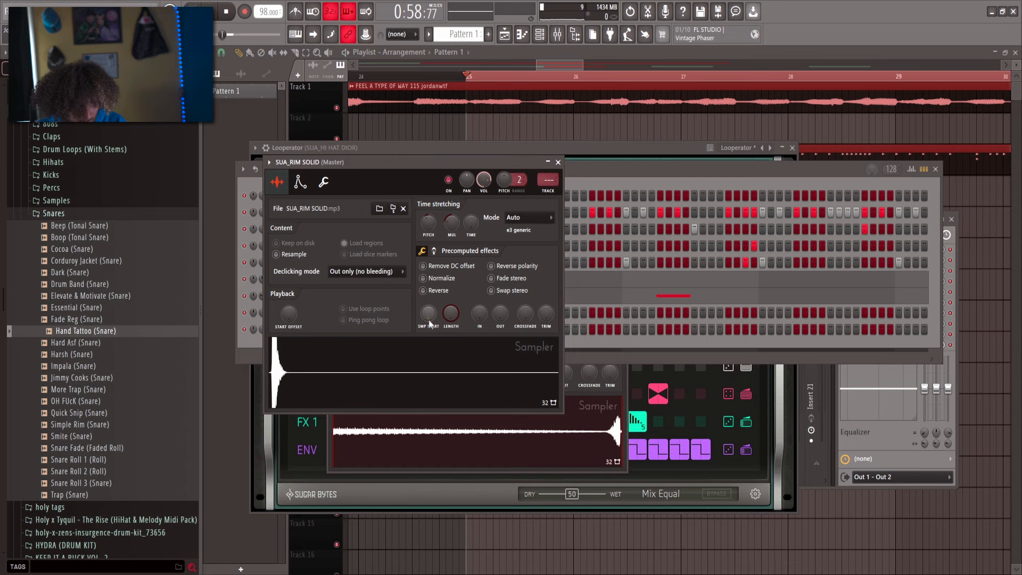
{"action": "key", "text": "space"}
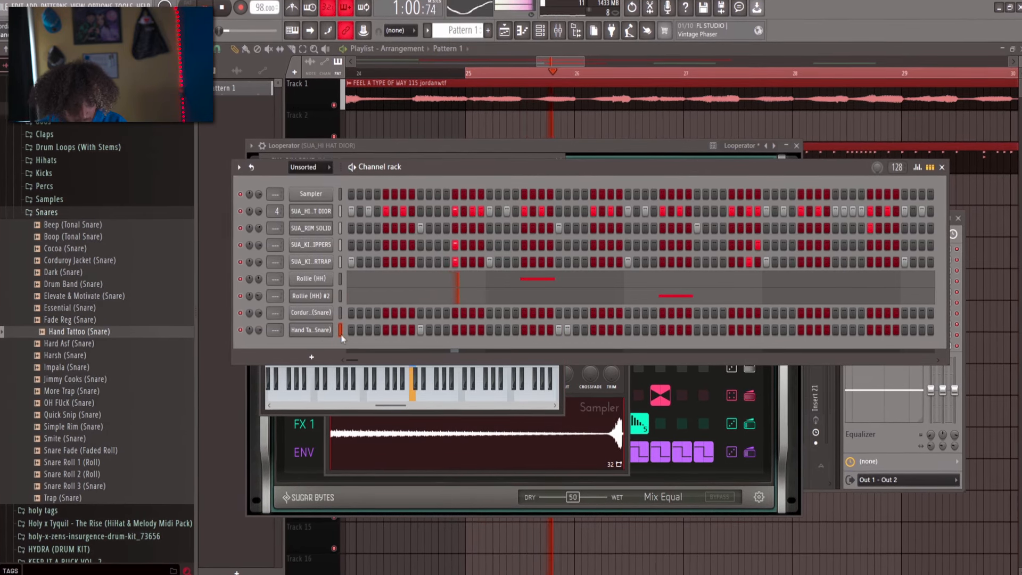
- Repeat the Hand Tattoo snare's two-bar hits across the full eight-bar pattern in the piano roll
{"action": "key", "text": "F7"}
{"action": "left_click_drag", "start_coordinate": [368, 80], "coordinate": [237, 79]}
{"action": "key", "text": "ctrl+b"}
{"action": "key", "text": "ctrl+b"}
{"action": "key", "text": "ctrl+b"}
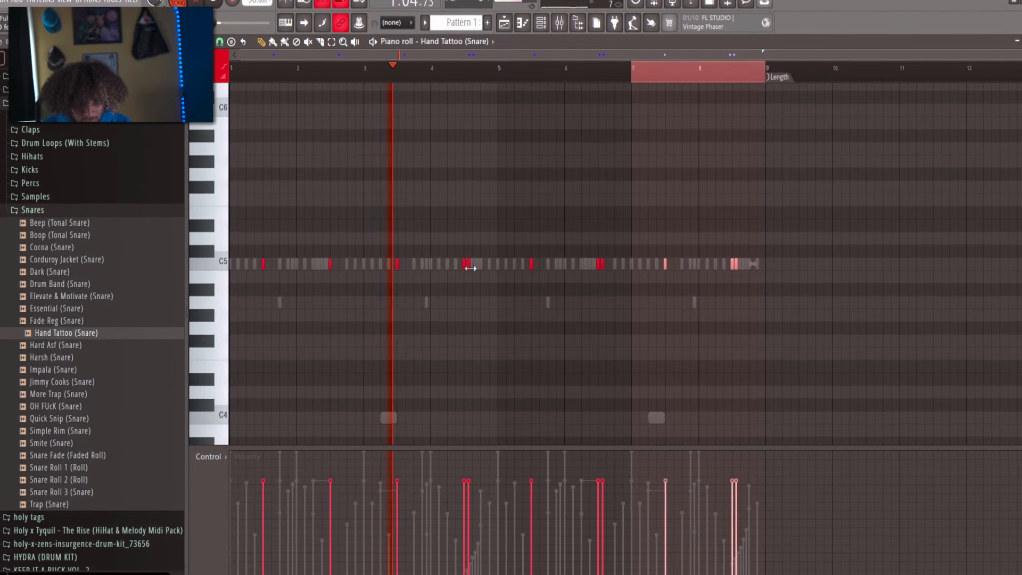
- Thin the Hand Tattoo snare by removing the extra doubled hit in bar 6, and return to the channel rack
{"action": "scroll", "coordinate": [479, 282], "scroll_direction": "up", "scroll_amount": 2}
{"action": "scroll", "coordinate": [481, 284], "scroll_direction": "up", "scroll_amount": 2}
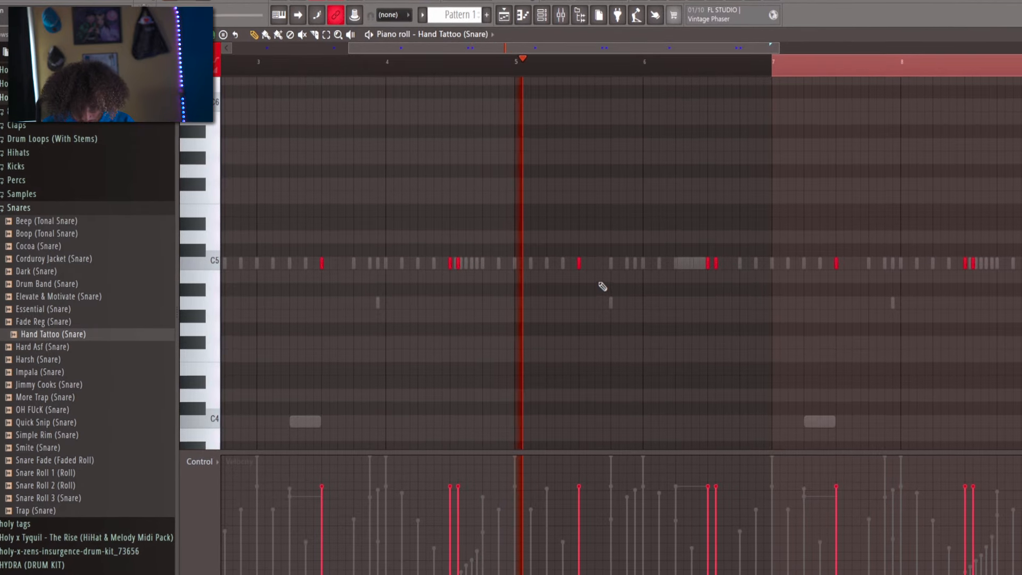
{"action": "scroll", "coordinate": [580, 283], "scroll_direction": "down", "scroll_amount": 3}
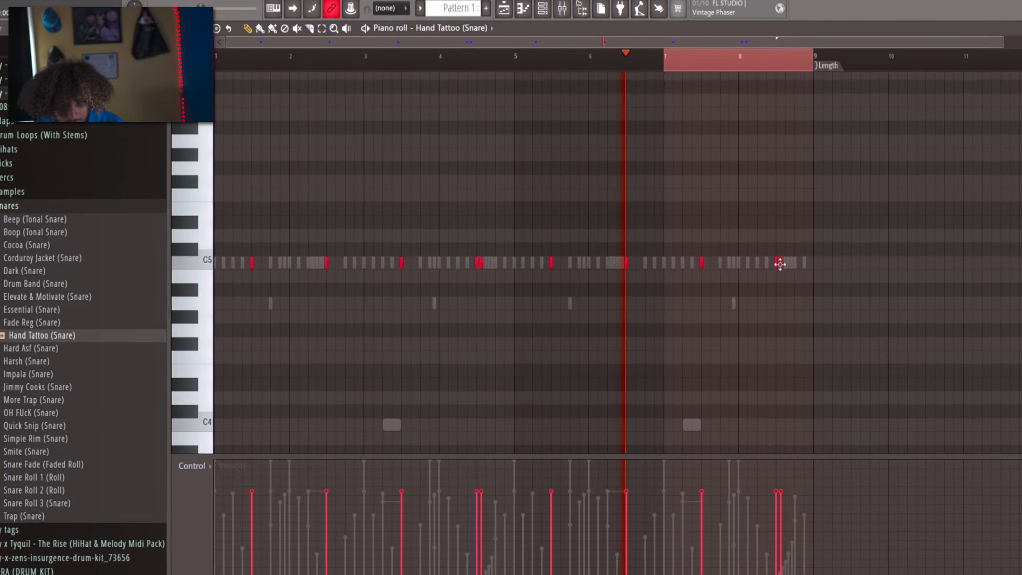
{"action": "left_click", "coordinate": [781, 264]}
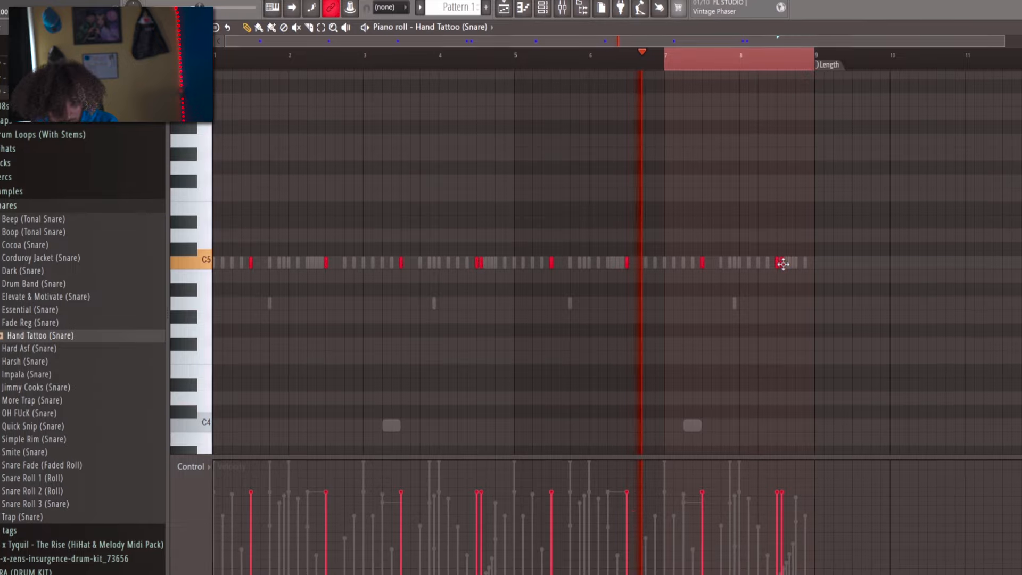
{"action": "key", "text": "F7"}
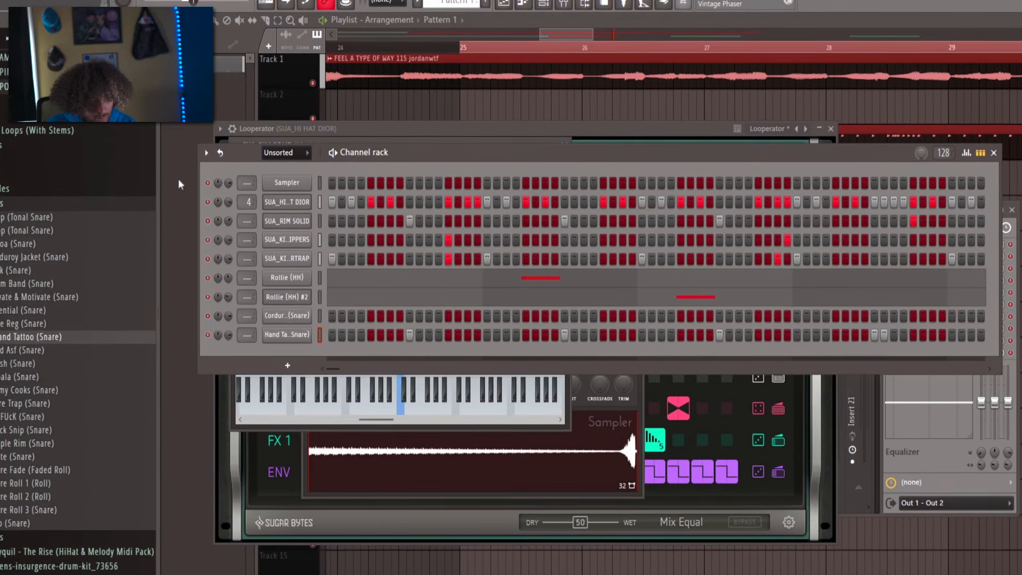
- Add the Trash Day percussion sample from the Percs folder to the channel rack and check its volume envelope settings
{"action": "scroll", "coordinate": [68, 205], "scroll_direction": "down", "scroll_amount": 8}
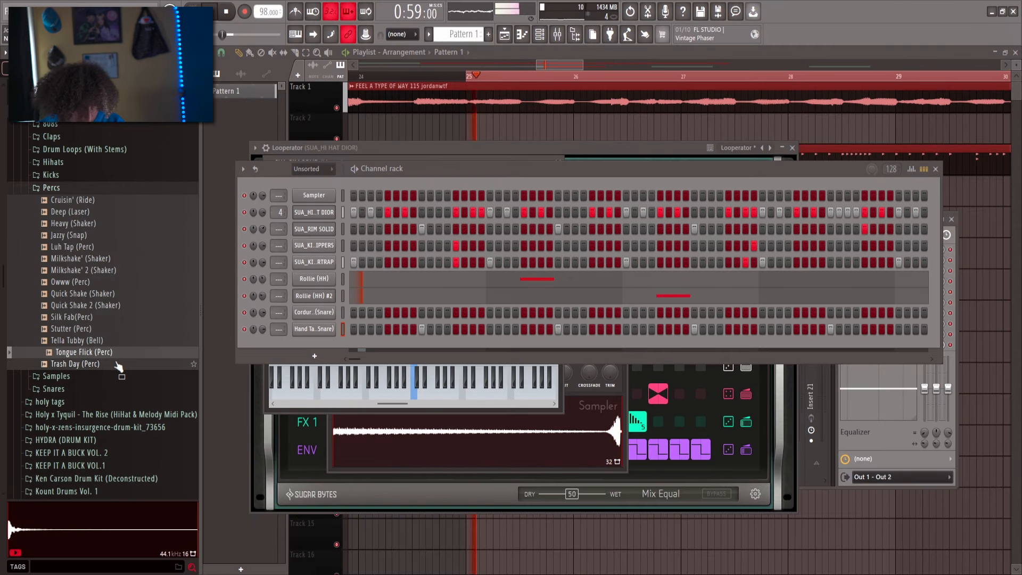
{"action": "left_click_drag", "start_coordinate": [319, 341], "coordinate": [320, 344]}
{"action": "left_click", "coordinate": [314, 345]}
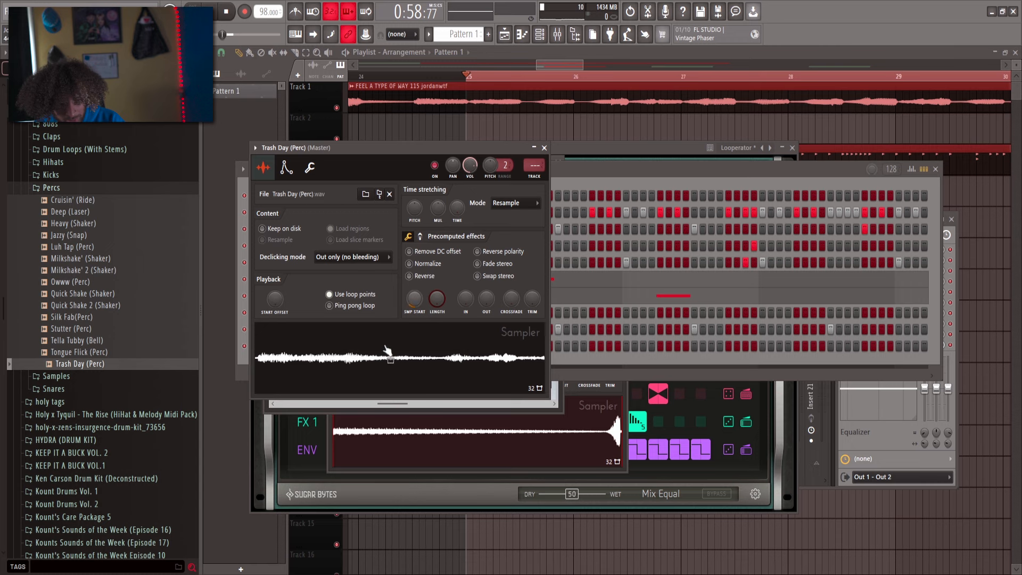
{"action": "left_click", "coordinate": [286, 167]}
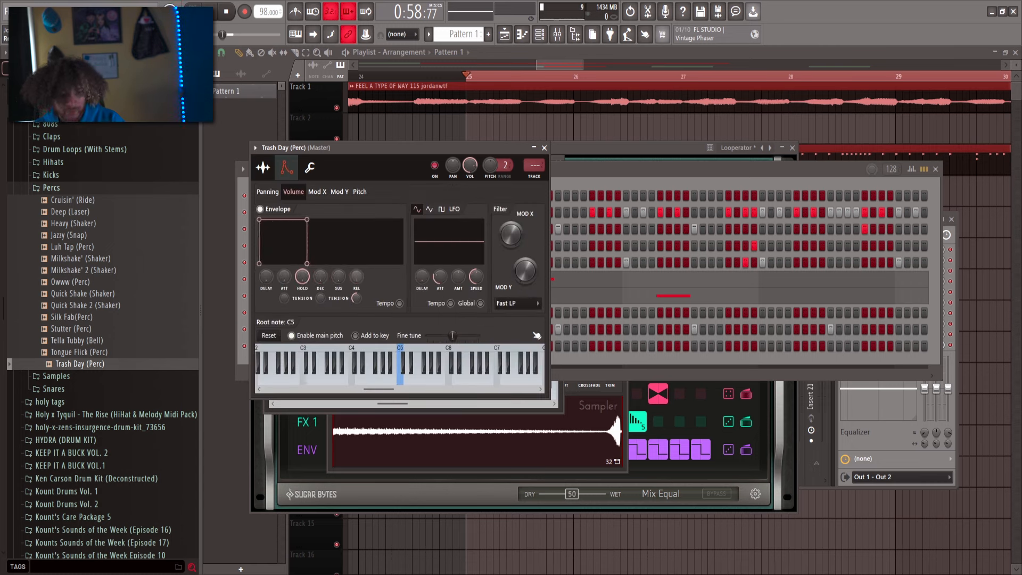
{"action": "left_click", "coordinate": [266, 168]}
{"action": "key", "text": "Escape"}
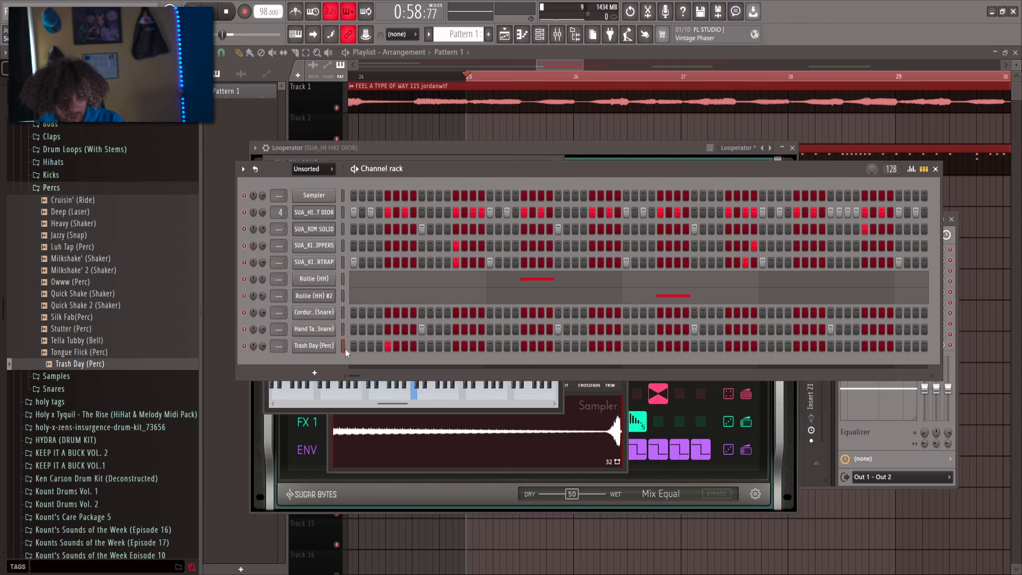
- Program a one-beat C5 note for Trash Day on beat 2 of bar 1 and play the pattern
{"action": "key", "text": "F7"}
{"action": "scroll", "coordinate": [255, 314], "scroll_direction": "up", "scroll_amount": 4}
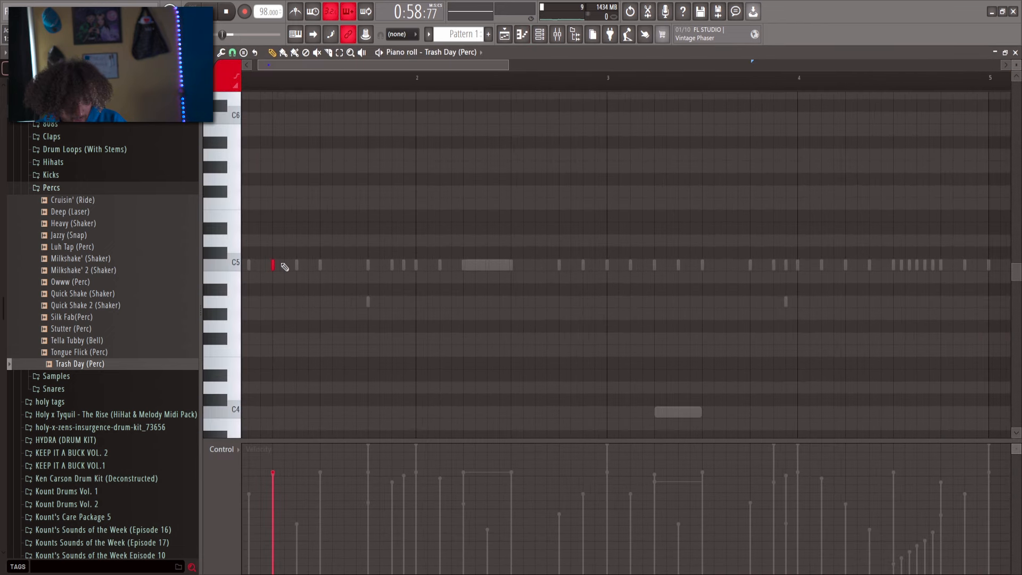
{"action": "scroll", "coordinate": [189, 301], "scroll_direction": "down", "scroll_amount": 10}
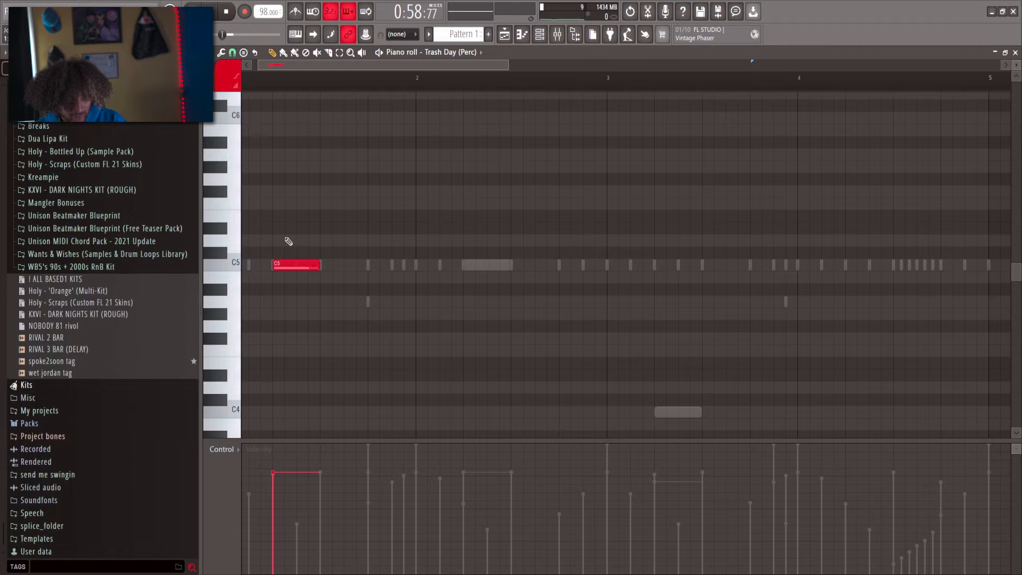
{"action": "scroll", "coordinate": [298, 228], "scroll_direction": "down", "scroll_amount": 2}
{"action": "scroll", "coordinate": [344, 186], "scroll_direction": "up", "scroll_amount": 4}
{"action": "left_click_drag", "start_coordinate": [481, 84], "coordinate": [244, 85]}
{"action": "scroll", "coordinate": [388, 255], "scroll_direction": "down", "scroll_amount": 5}
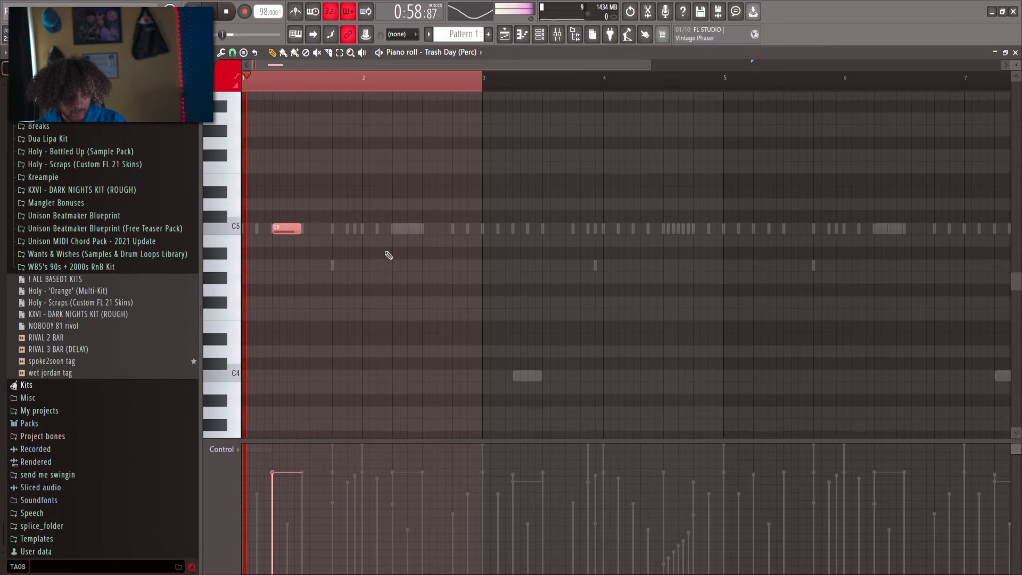
{"action": "scroll", "coordinate": [411, 244], "scroll_direction": "down", "scroll_amount": 3}
{"action": "key", "text": "space"}
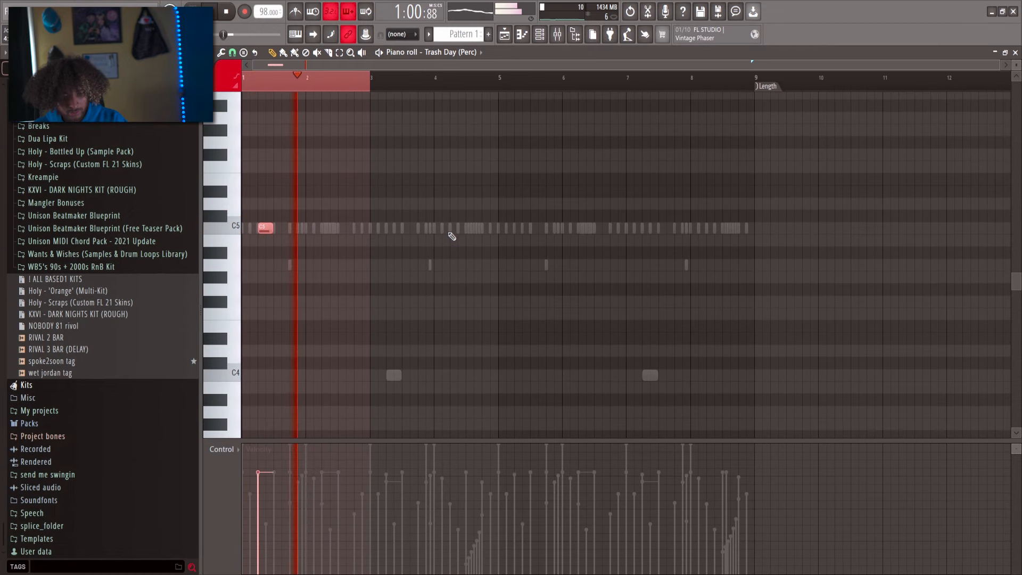
- Place a matching Trash Day note in bar 3, repeat both notes across bars 5 to 8 and lower their velocity
{"action": "left_click", "coordinate": [394, 227]}
{"action": "left_click_drag", "start_coordinate": [376, 81], "coordinate": [59, 165]}
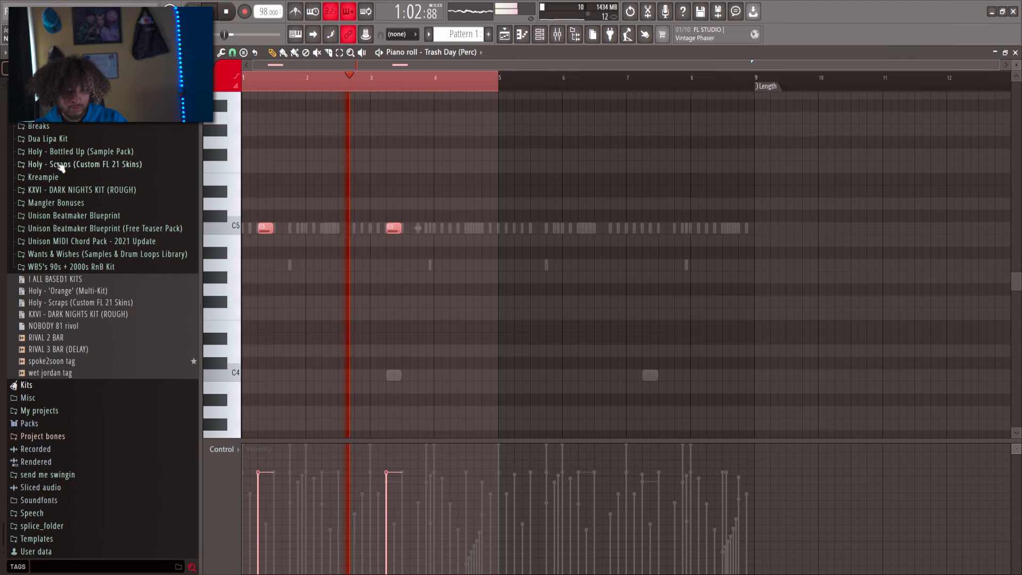
{"action": "key", "text": "ctrl+b"}
{"action": "key", "text": "ctrl+a"}
{"action": "key", "text": "ctrl+d"}
{"action": "scroll", "coordinate": [550, 389], "scroll_direction": "down", "scroll_amount": 5}
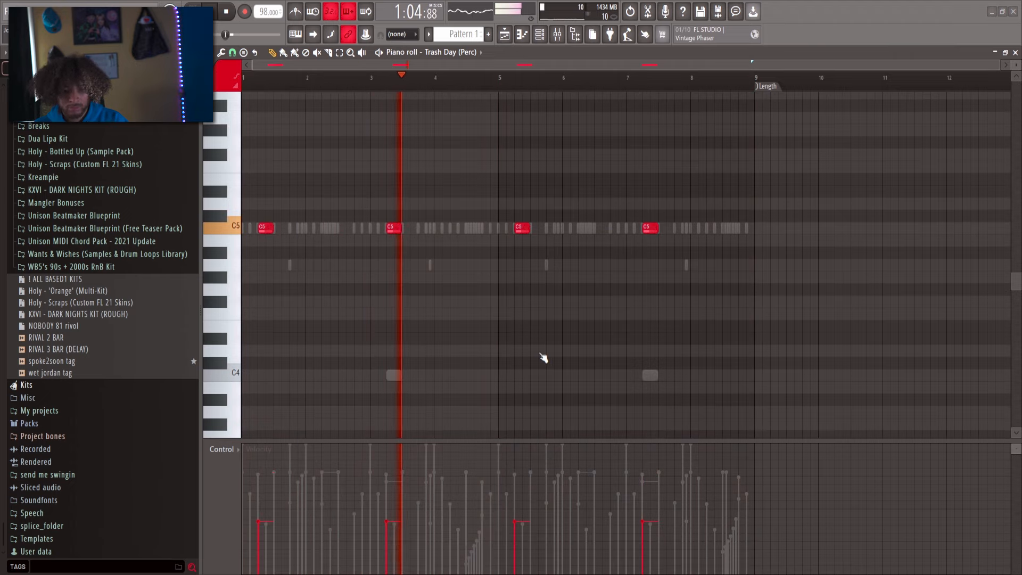
{"action": "key", "text": "F7"}
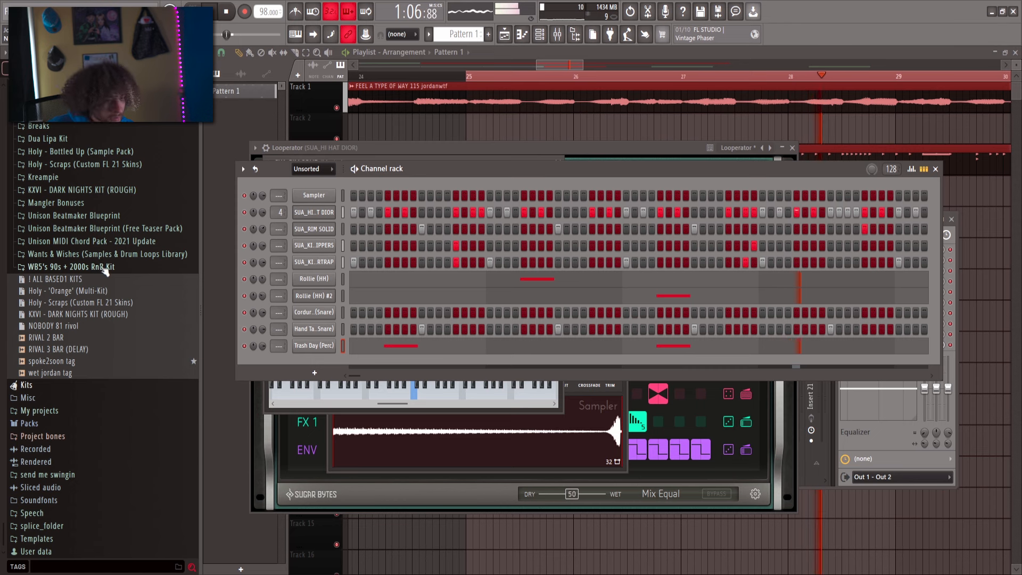
- Draw a two-bar B4 note and a two-bar G#4 note for the synth bass and repeat them across bars 5 to 8
{"action": "scroll", "coordinate": [106, 272], "scroll_direction": "up", "scroll_amount": 10}
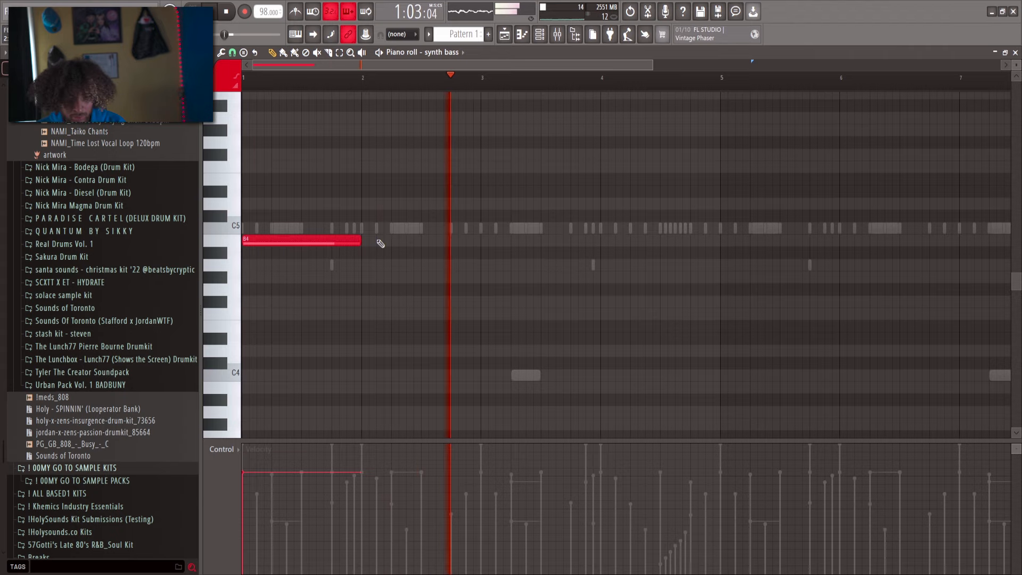
{"action": "left_click_drag", "start_coordinate": [412, 247], "coordinate": [483, 302]}
{"action": "scroll", "coordinate": [588, 183], "scroll_direction": "down", "scroll_amount": 2}
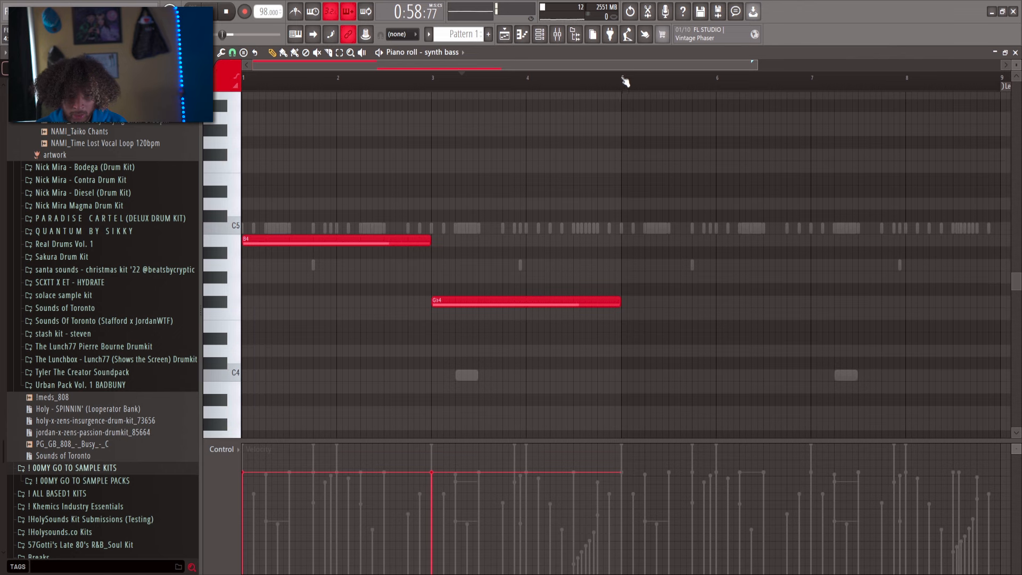
{"action": "left_click_drag", "start_coordinate": [624, 81], "coordinate": [6, 367]}
{"action": "key", "text": "ctrl+b"}
{"action": "scroll", "coordinate": [479, 290], "scroll_direction": "down", "scroll_amount": 2}
{"action": "key", "text": "ctrl+d"}
- Shorten the last synth bass G#4 and end bar 8 with a one-beat A4, removing the leftover overlapping note
{"action": "scroll", "coordinate": [730, 268], "scroll_direction": "up", "scroll_amount": 4}
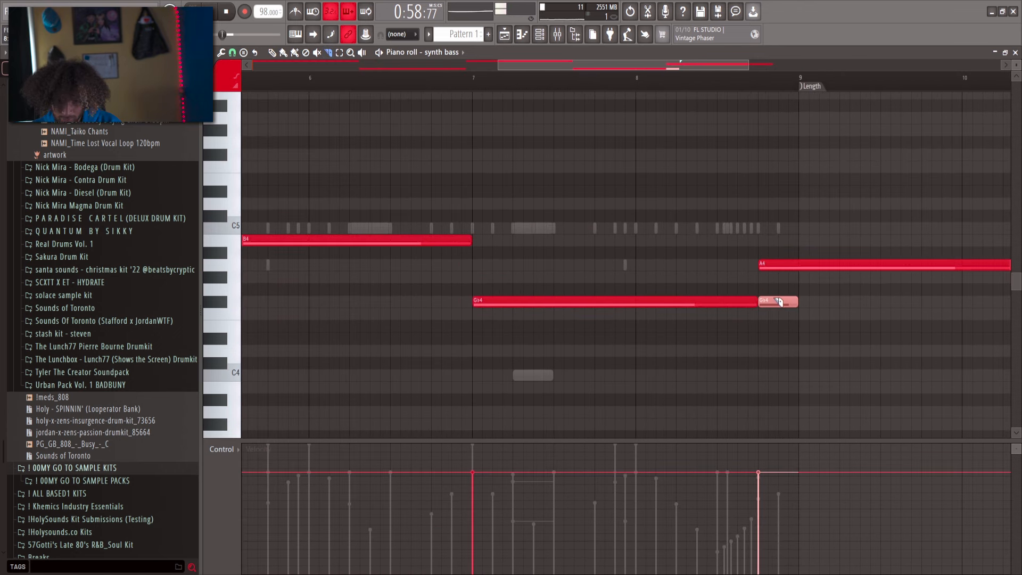
{"action": "left_click_drag", "start_coordinate": [805, 266], "coordinate": [809, 276]}
{"action": "key", "text": "Delete"}
{"action": "scroll", "coordinate": [726, 287], "scroll_direction": "down", "scroll_amount": 3}
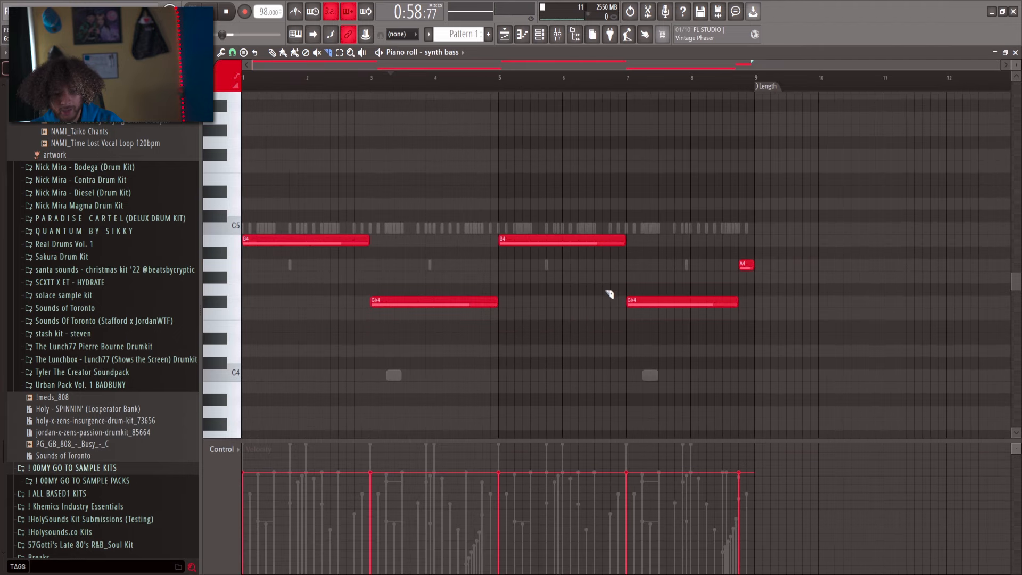
{"action": "key", "text": "F7"}
- Give the synth bass its own mixer track and add Thermal with the Synthesized Bass preset
{"action": "left_click", "coordinate": [299, 379]}
{"action": "left_click", "coordinate": [280, 162]}
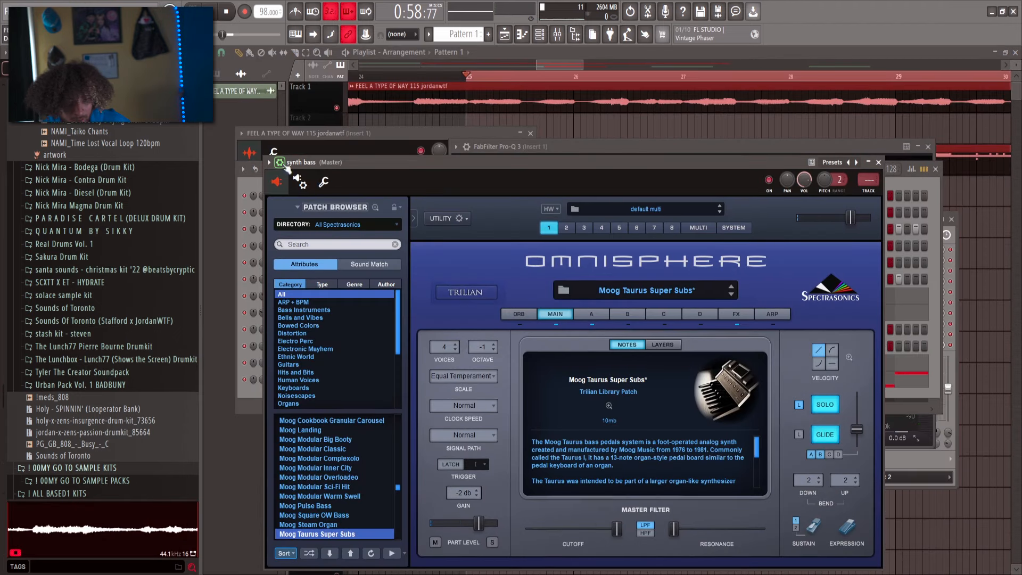
{"action": "left_click", "coordinate": [873, 191]}
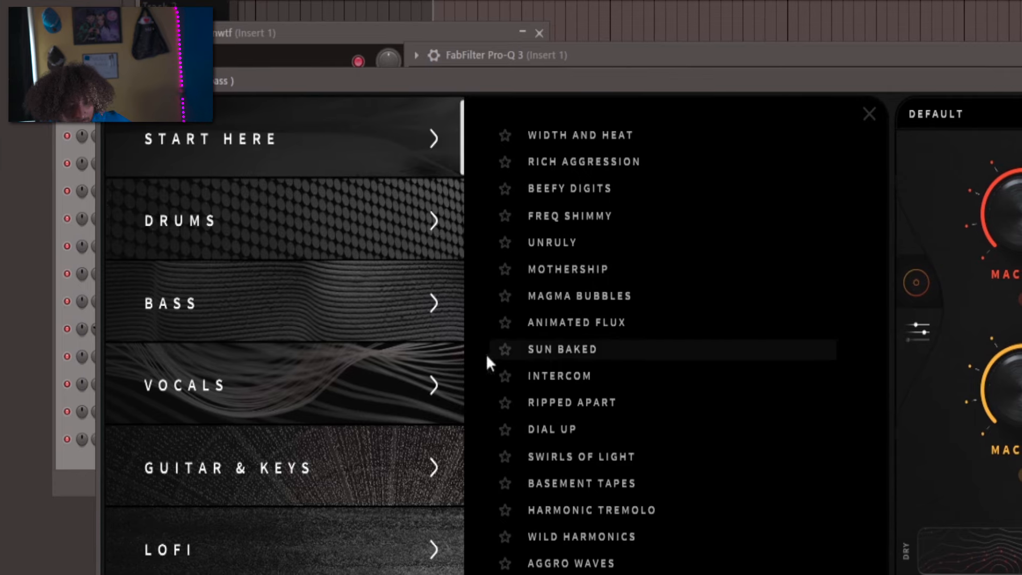
{"action": "left_click", "coordinate": [437, 314]}
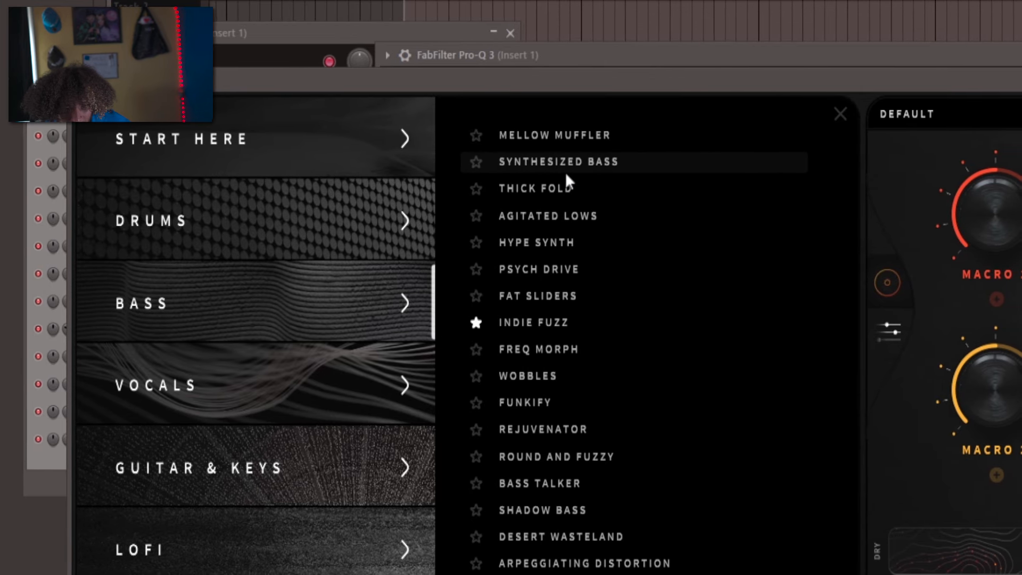
{"action": "left_click", "coordinate": [566, 169]}
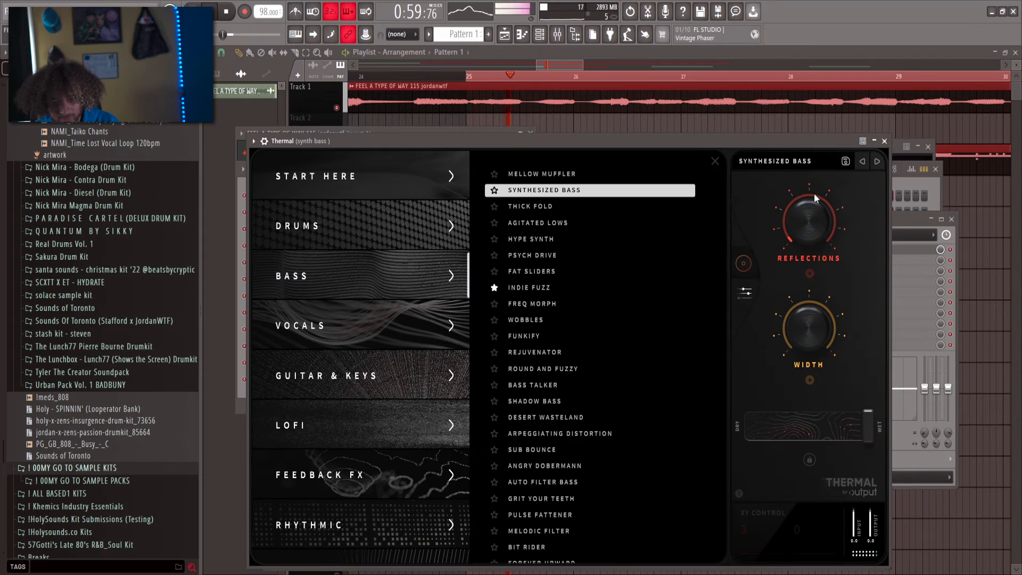
- Add a Pro-Q 3 high shelf at 6729.8 Hz and -30 dB to the synth bass, plus ShaperBox 2 with a sidechain volume curve
{"action": "left_click", "coordinate": [912, 218]}
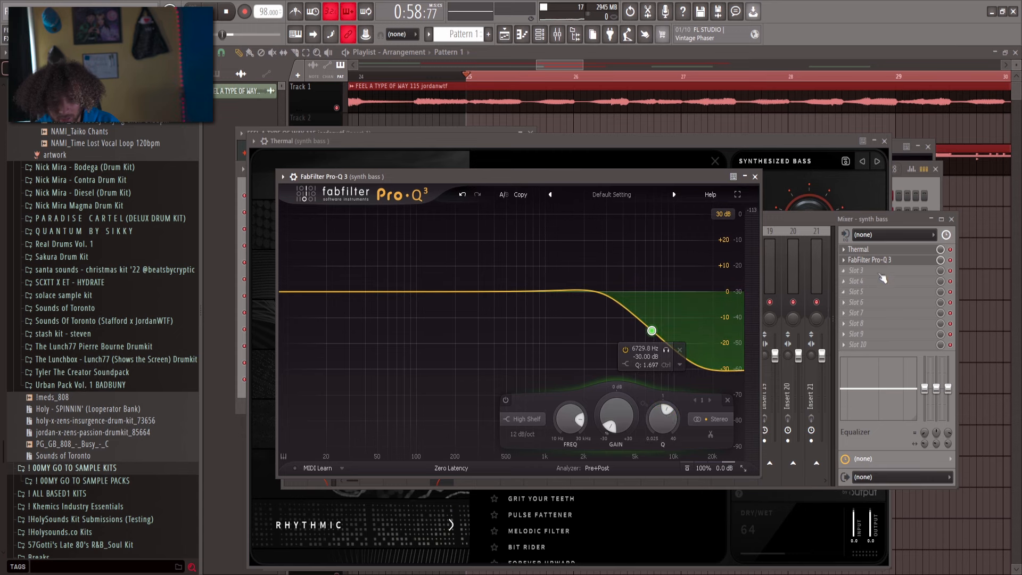
{"action": "left_click", "coordinate": [867, 260]}
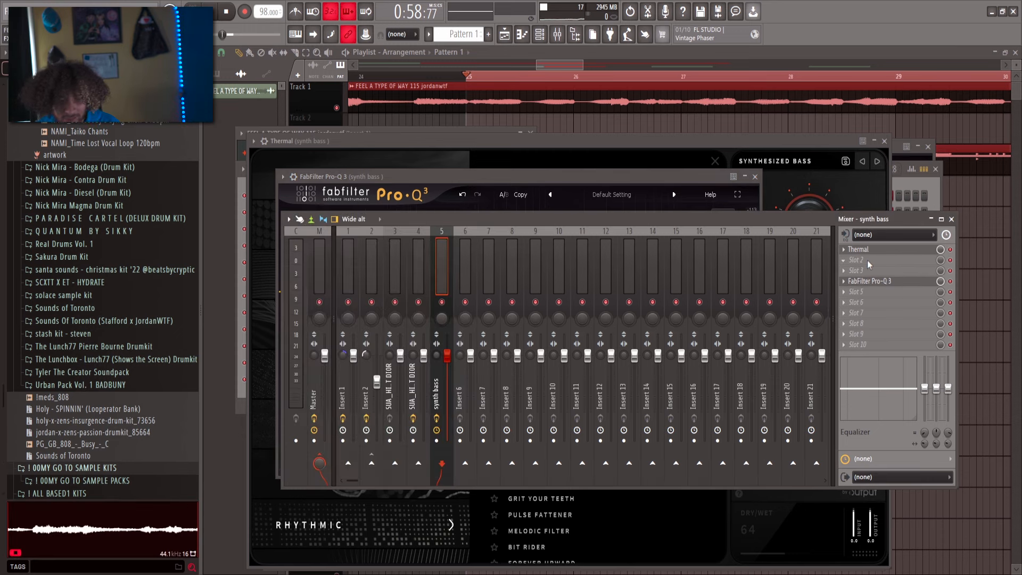
{"action": "left_click", "coordinate": [446, 253]}
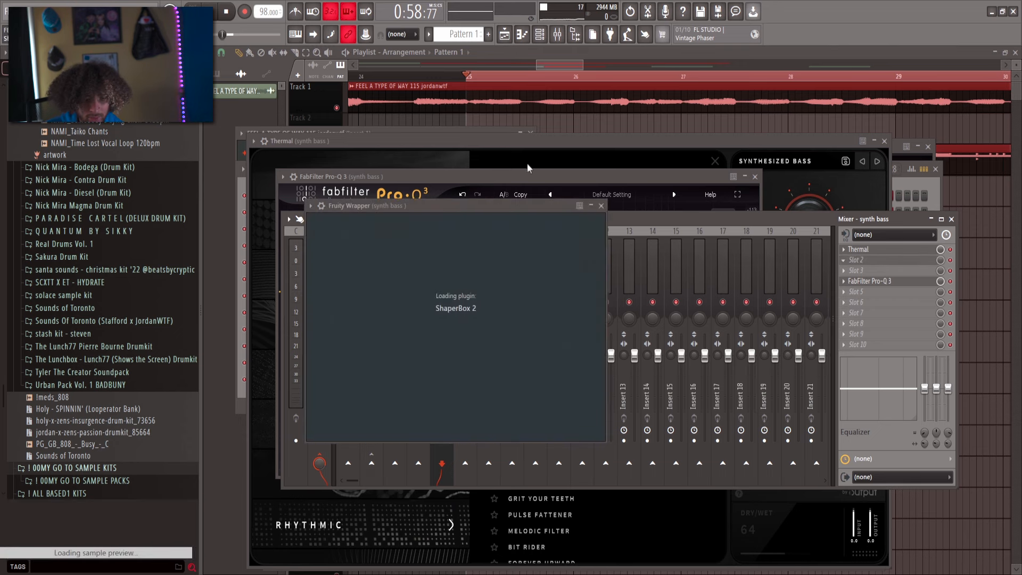
{"action": "left_click", "coordinate": [330, 424]}
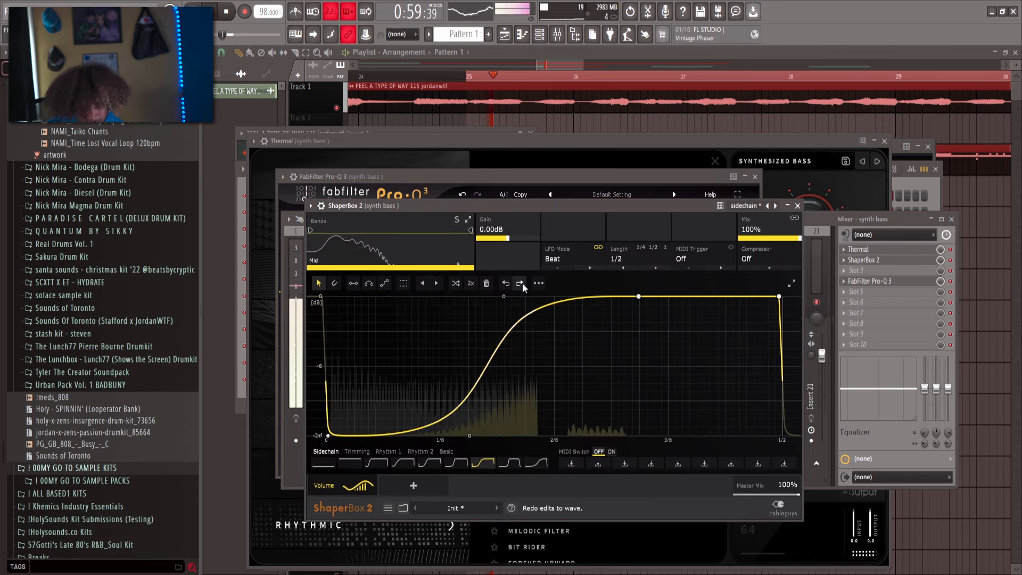
{"action": "key", "text": "space"}
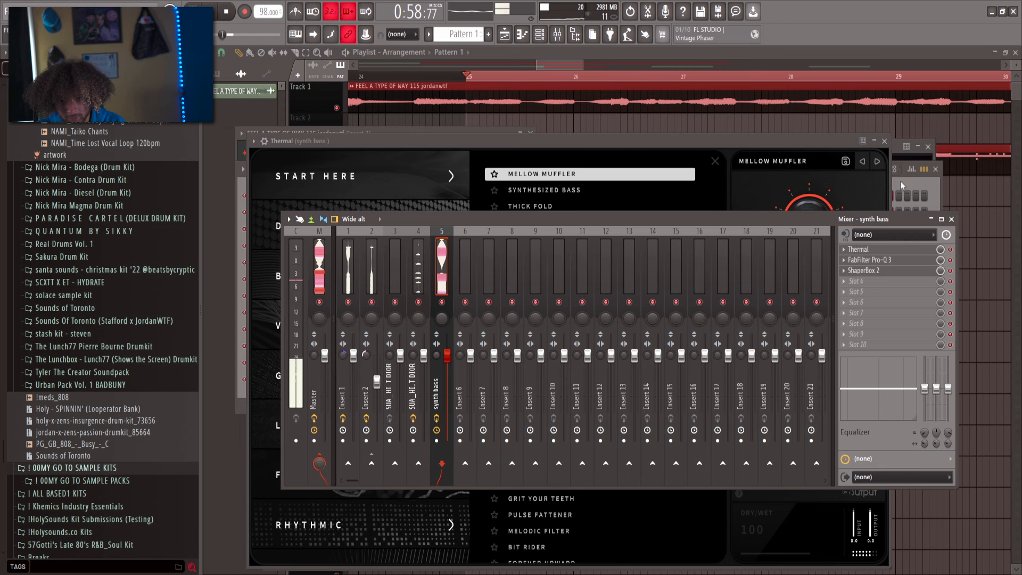
- Lower all synth bass notes by one octave and raise the two long G# notes back up an octave
{"action": "key", "text": "F6"}
{"action": "key", "text": "F7"}
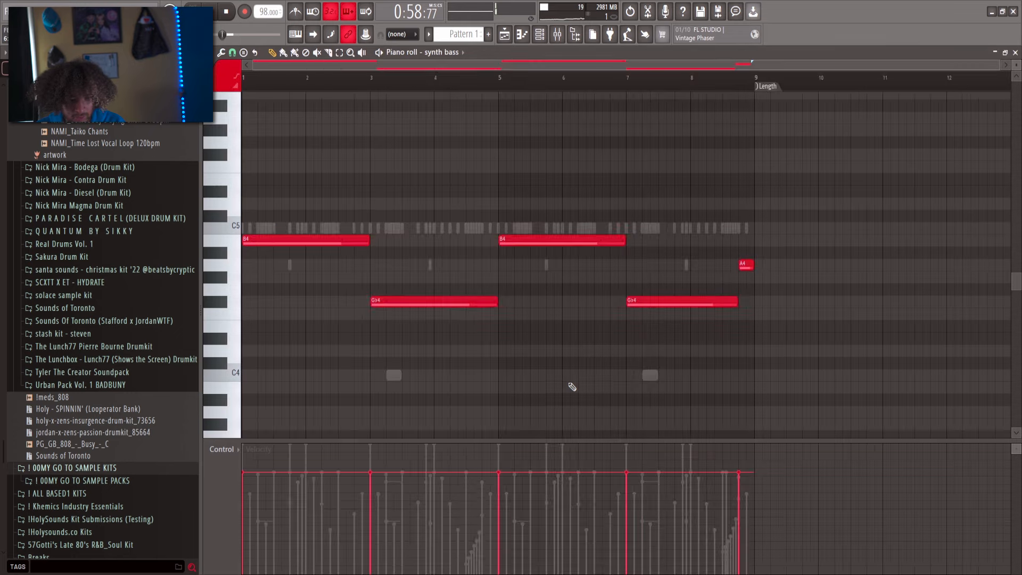
{"action": "key", "text": "ctrl+Down"}
{"action": "key", "text": "space"}
{"action": "left_click_drag", "start_coordinate": [737, 411], "coordinate": [369, 459]}
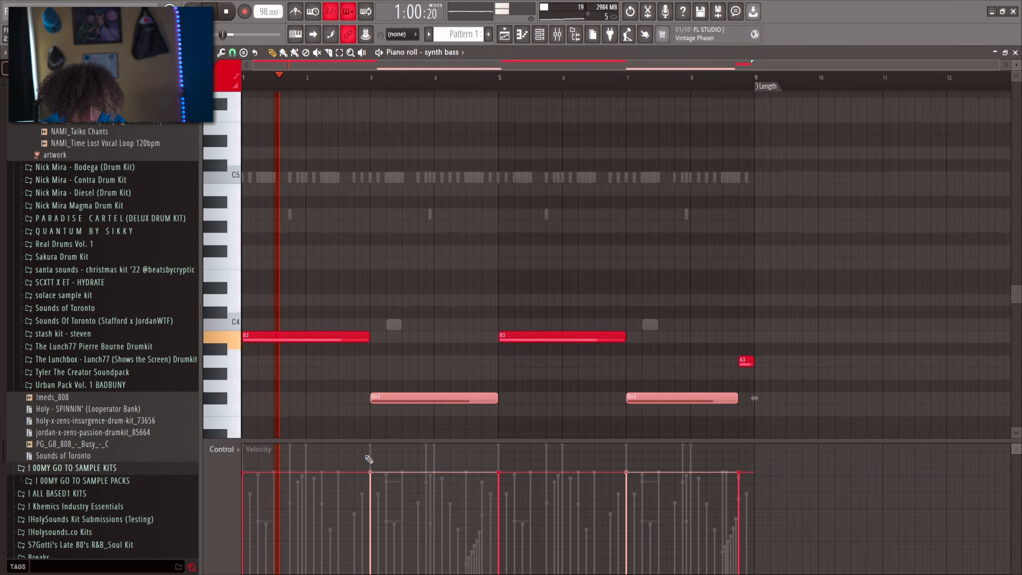
{"action": "key", "text": "ctrl+Up"}
- Move the brickwall low cut in Insert 1's Pro-Q 3 to about 238 Hz while the pattern plays, and close the mixer
{"action": "key", "text": "F9"}
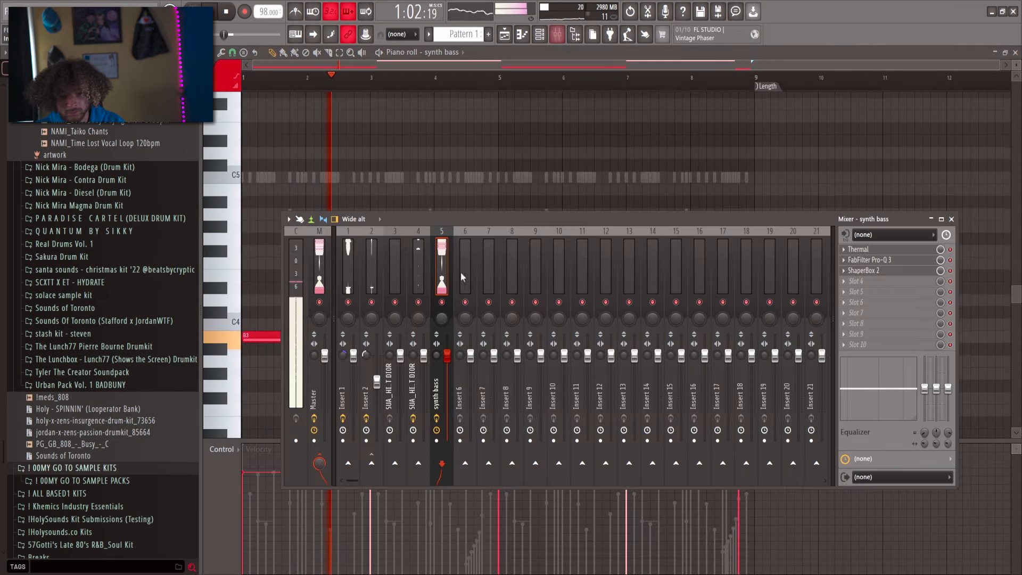
{"action": "left_click", "coordinate": [873, 249]}
{"action": "left_click_drag", "start_coordinate": [607, 262], "coordinate": [638, 264]}
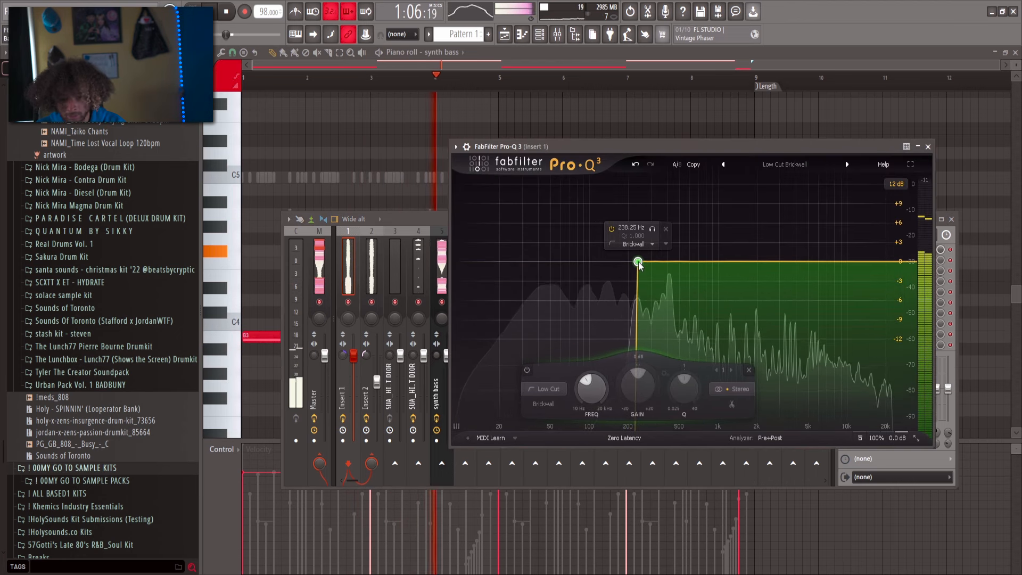
{"action": "key", "text": "F12"}
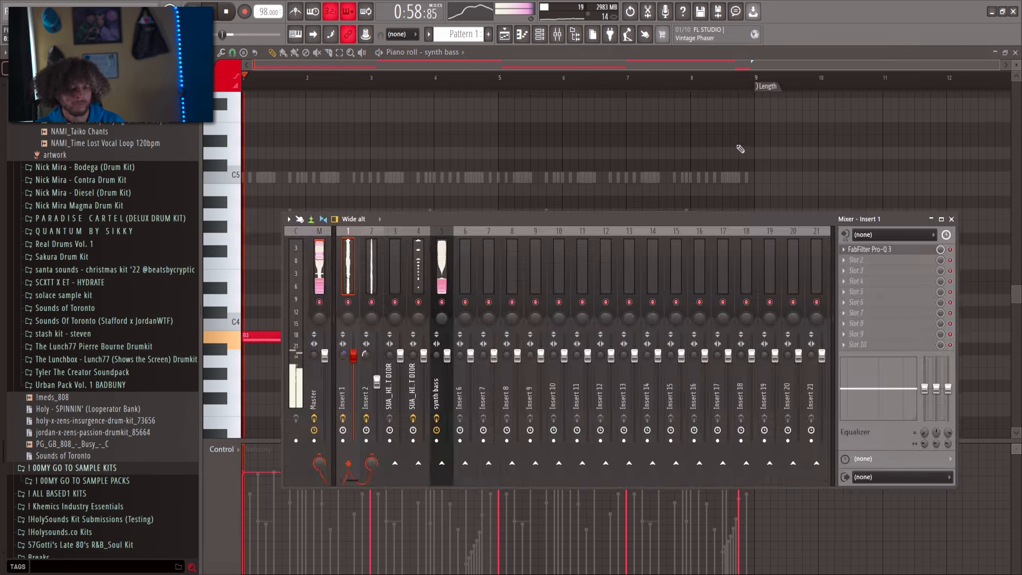
{"action": "key", "text": "F9"}
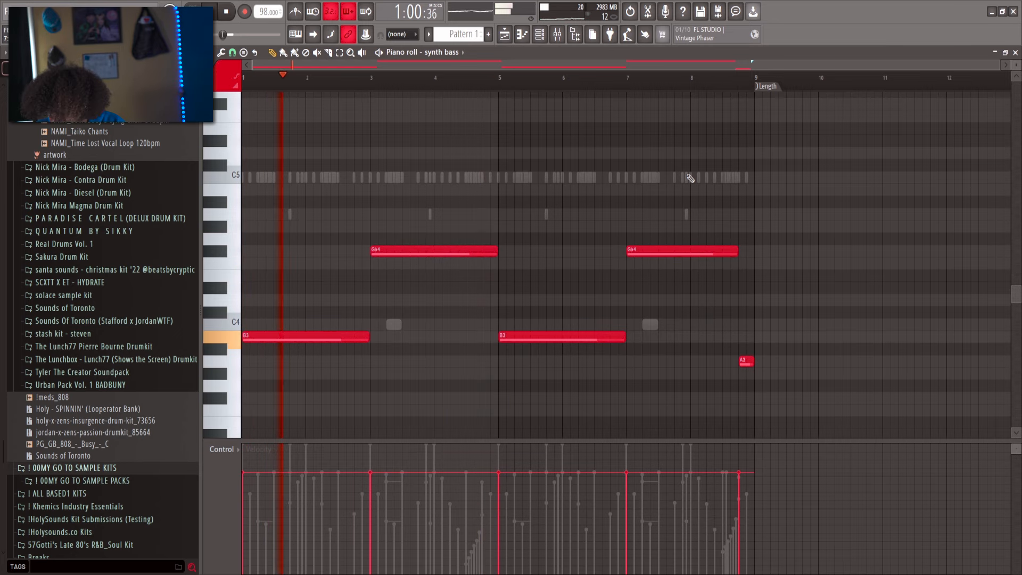
- Reorder the channel rack so the synth bass sits directly below the SUA_HI HAT DIOR channel, above SUA_RIM SOLID
{"action": "key", "text": "F12"}
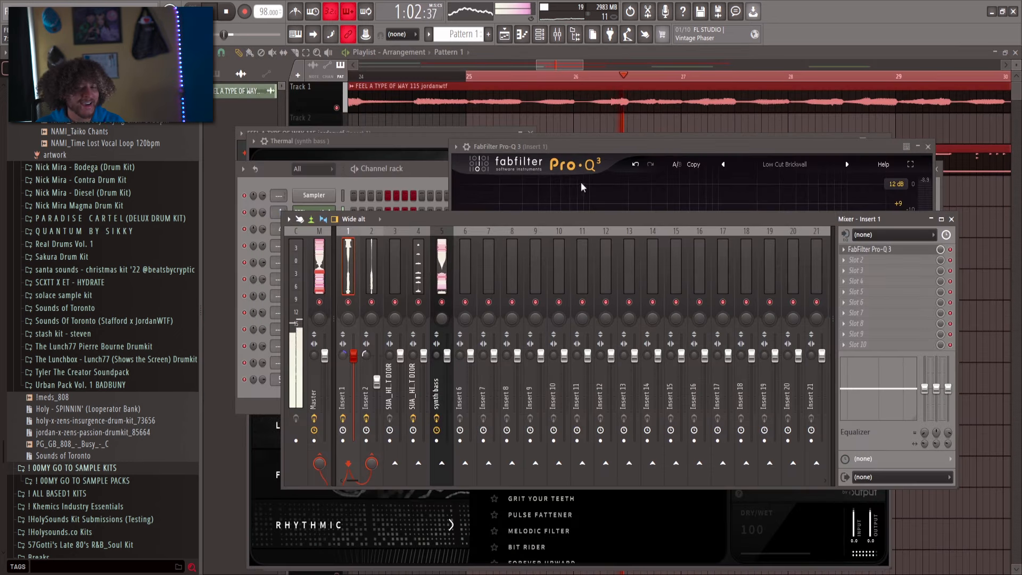
{"action": "left_click", "coordinate": [539, 37]}
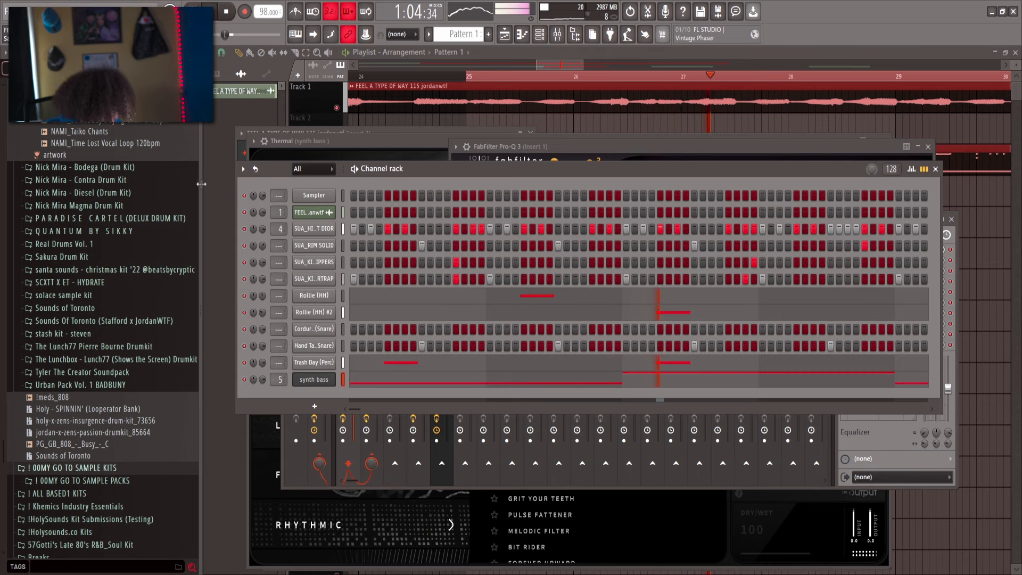
{"action": "scroll", "coordinate": [116, 259], "scroll_direction": "up", "scroll_amount": 10}
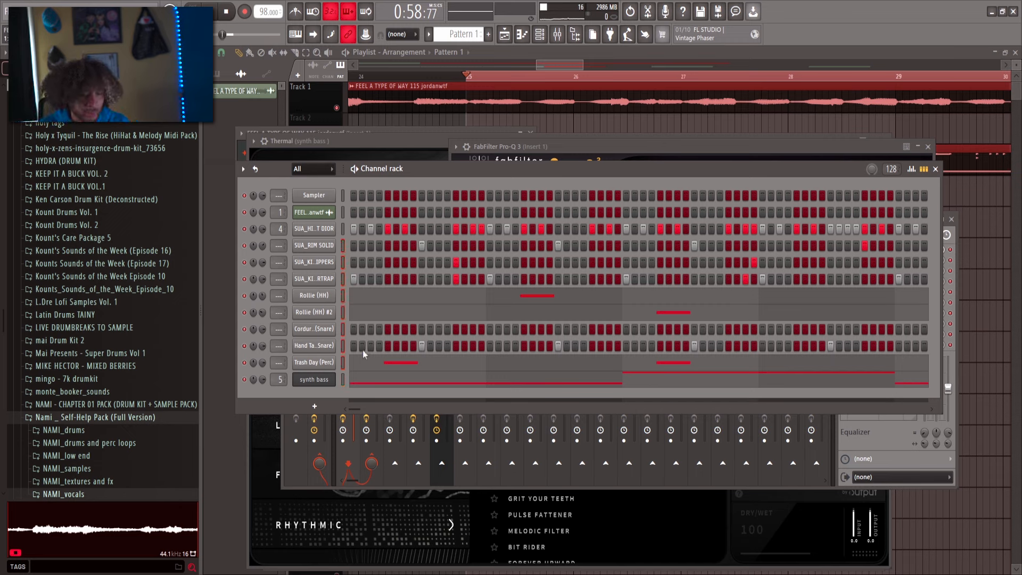
{"action": "key", "text": "alt+Up"}
{"action": "key", "text": "alt+Up"}
{"action": "key", "text": "alt+Up"}
{"action": "key", "text": "alt+Up"}
{"action": "key", "text": "alt+Up"}
{"action": "key", "text": "alt+Up"}
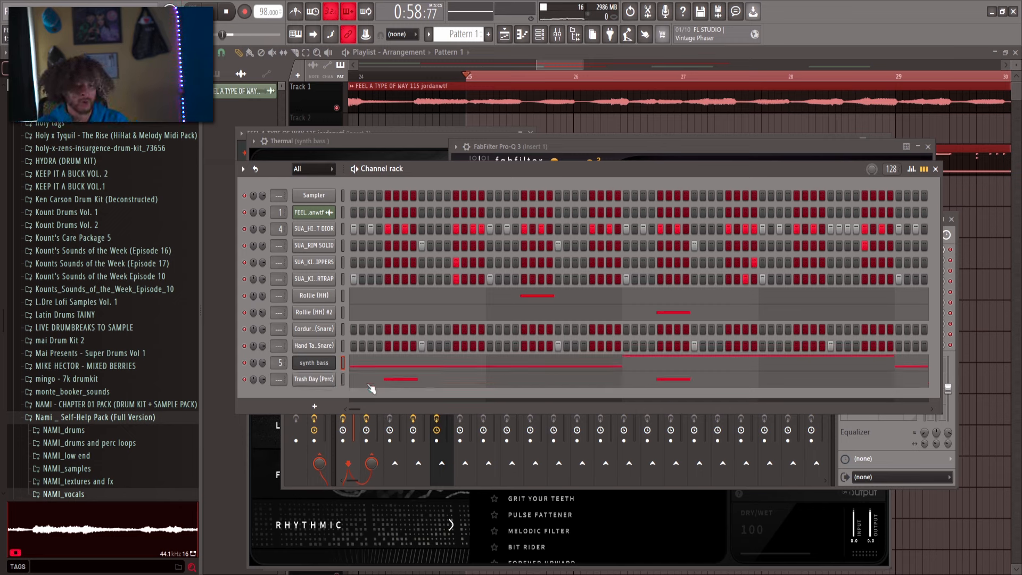
{"action": "key", "text": "alt+Up"}
{"action": "key", "text": "alt+Up"}
- Route the channels from SUA_RIM SOLID through Trash Day (Perc) to their own mixer tracks, starting at Insert 6
{"action": "left_click_drag", "start_coordinate": [344, 262], "coordinate": [343, 379]}
{"action": "left_click", "coordinate": [559, 37]}
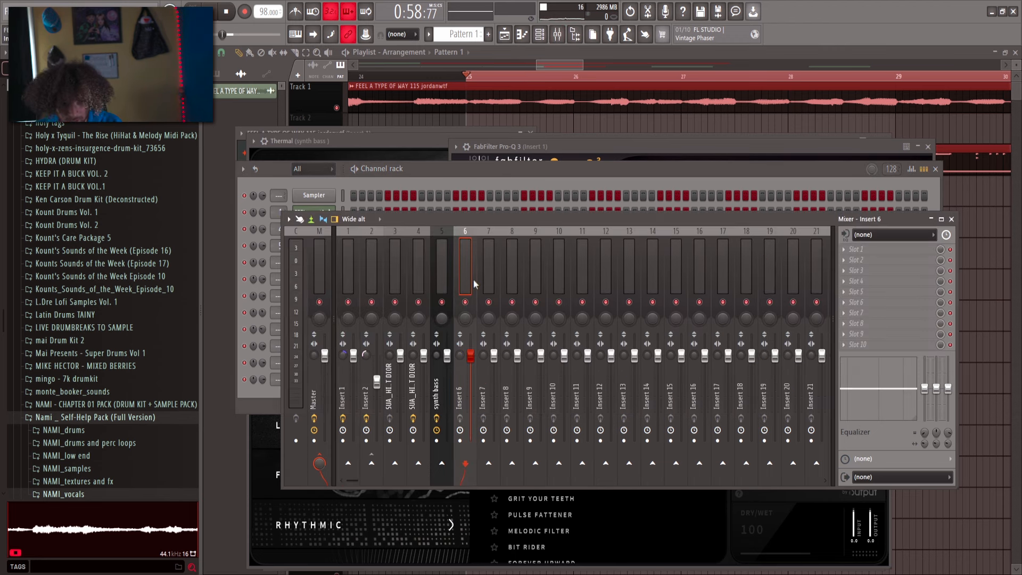
{"action": "key", "text": "ctrl+l"}
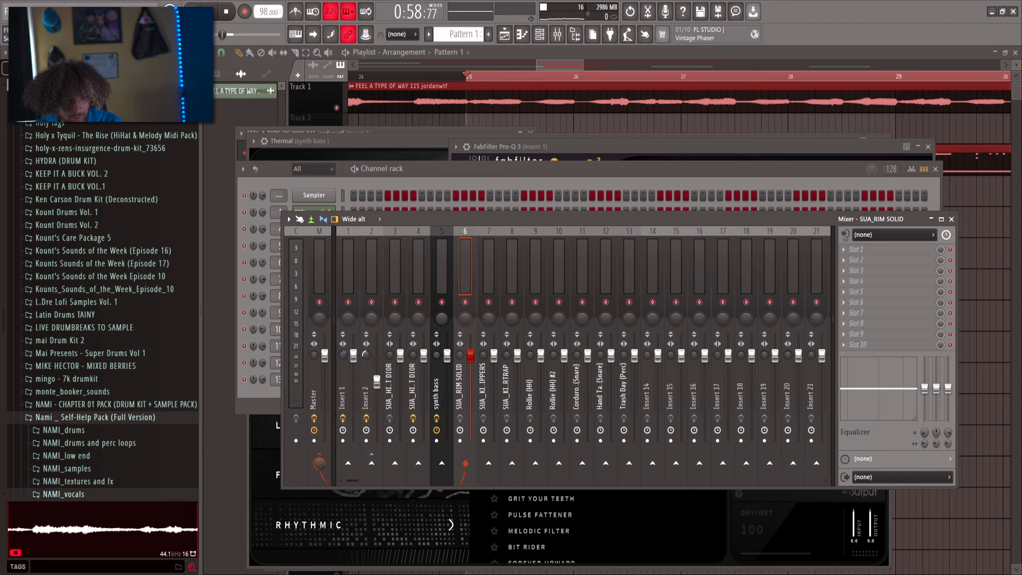
- Add ValhallaVintageVerb to the Hand Tattoo snare track with a shorter decay, 41.6% mix and 9.57 ms predelay
{"action": "key", "text": "space"}
{"action": "left_click", "coordinate": [606, 274]}
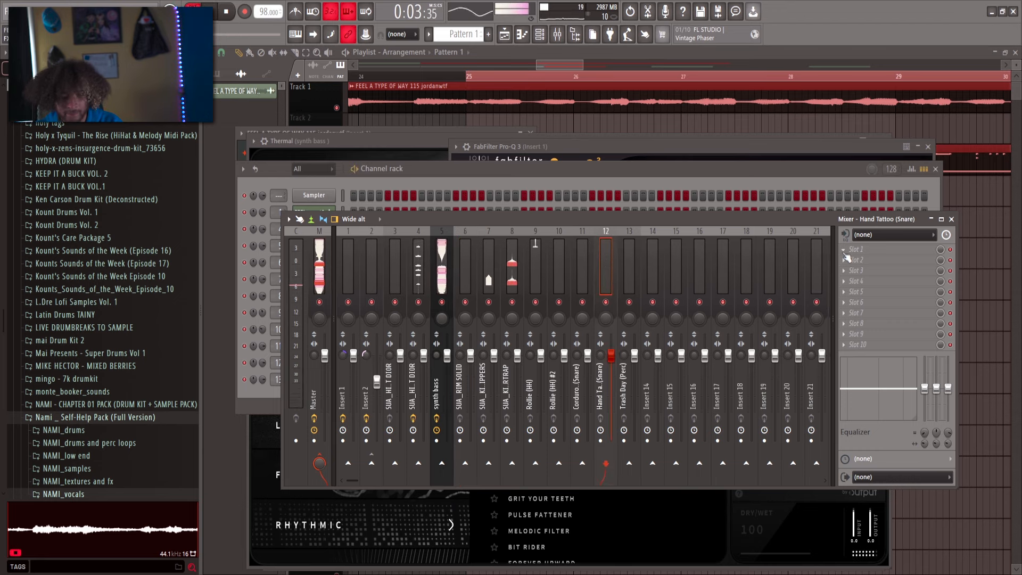
{"action": "left_click", "coordinate": [515, 489]}
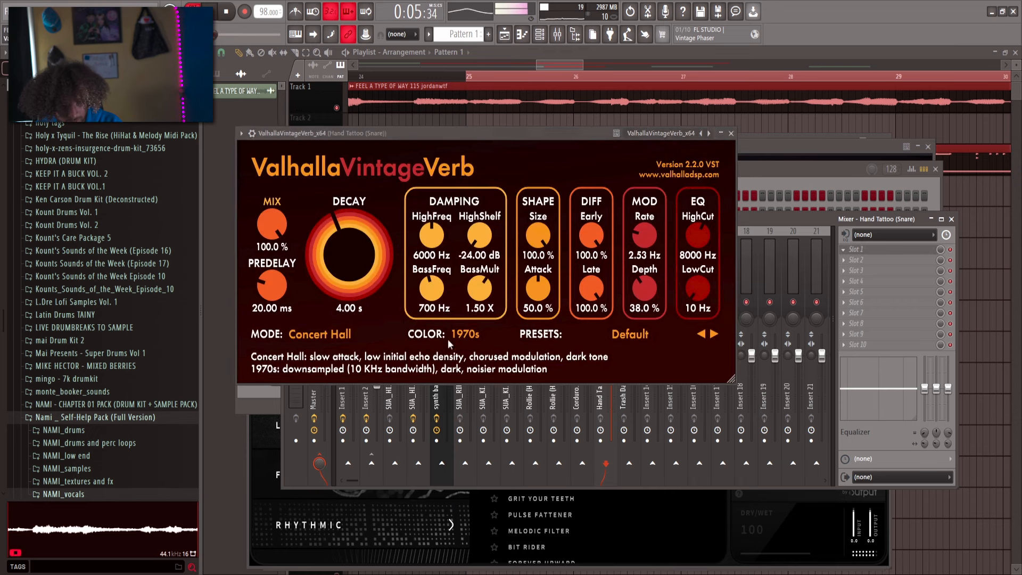
{"action": "left_click_drag", "start_coordinate": [340, 231], "coordinate": [340, 247]}
{"action": "key", "text": "space"}
{"action": "left_click_drag", "start_coordinate": [273, 221], "coordinate": [276, 247]}
{"action": "left_click", "coordinate": [942, 254]}
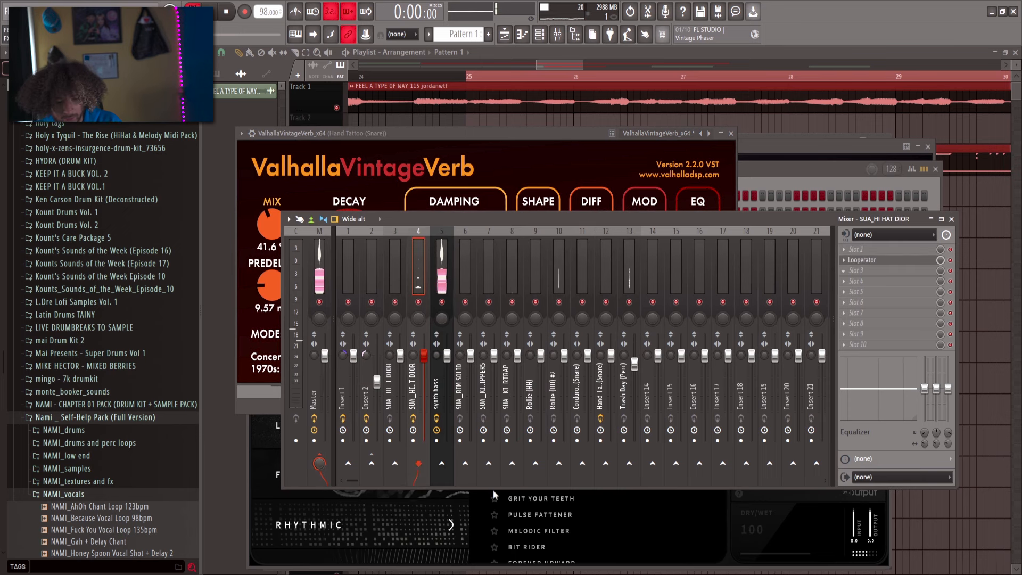
- Add ValhallaVintageVerb after Looperator on the SUA_HI HAT DIOR track with 0.69 s decay, 4.38 ms predelay and 32.4% mix
{"action": "left_click", "coordinate": [493, 489]}
{"action": "left_click_drag", "start_coordinate": [359, 268], "coordinate": [366, 293]}
{"action": "left_click_drag", "start_coordinate": [296, 299], "coordinate": [295, 310]}
{"action": "mouse_move", "coordinate": [298, 244]}
{"action": "left_mouse_down"}
{"action": "mouse_move", "coordinate": [301, 303]}
{"action": "mouse_move", "coordinate": [301, 257]}
{"action": "left_mouse_up"}
{"action": "left_click", "coordinate": [499, 367]}
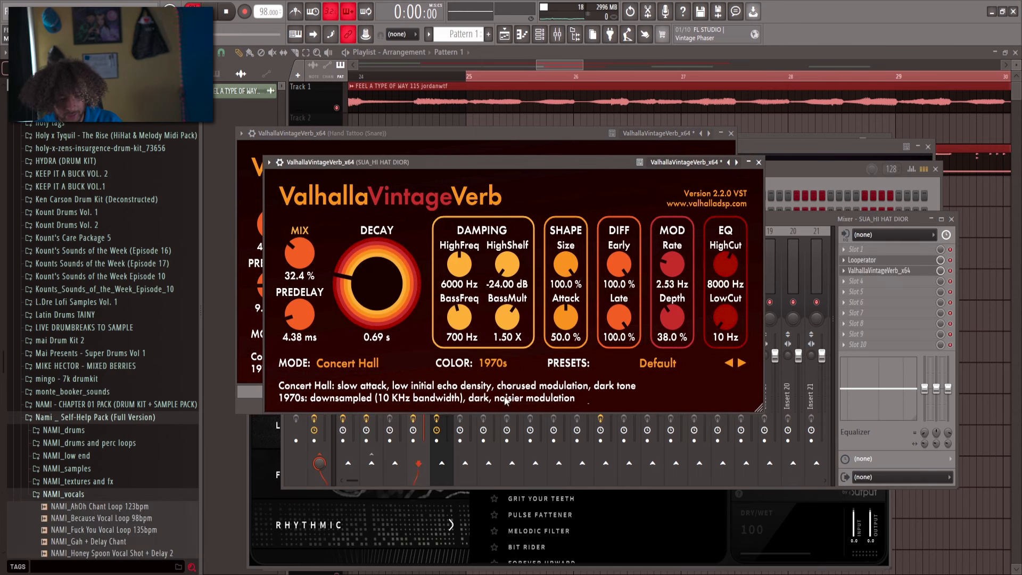